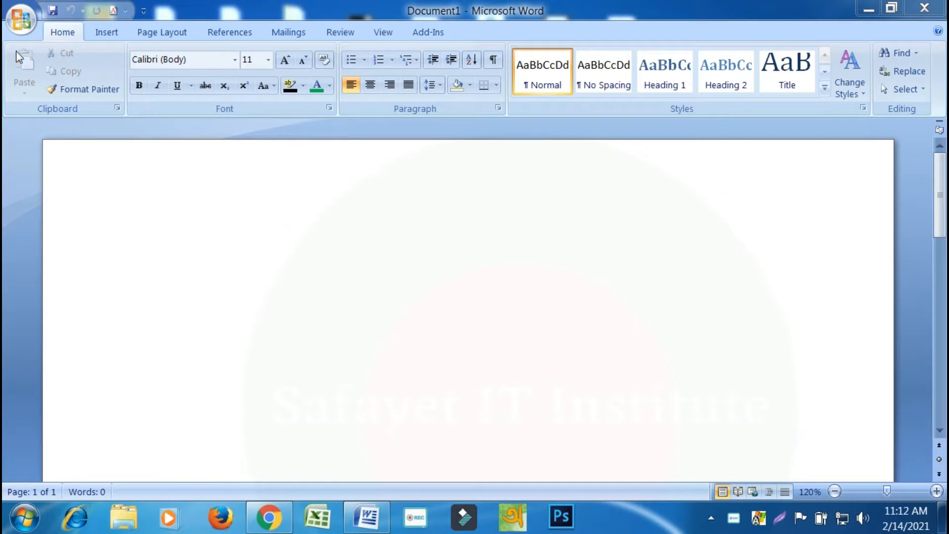
pyautogui.click(20, 19)
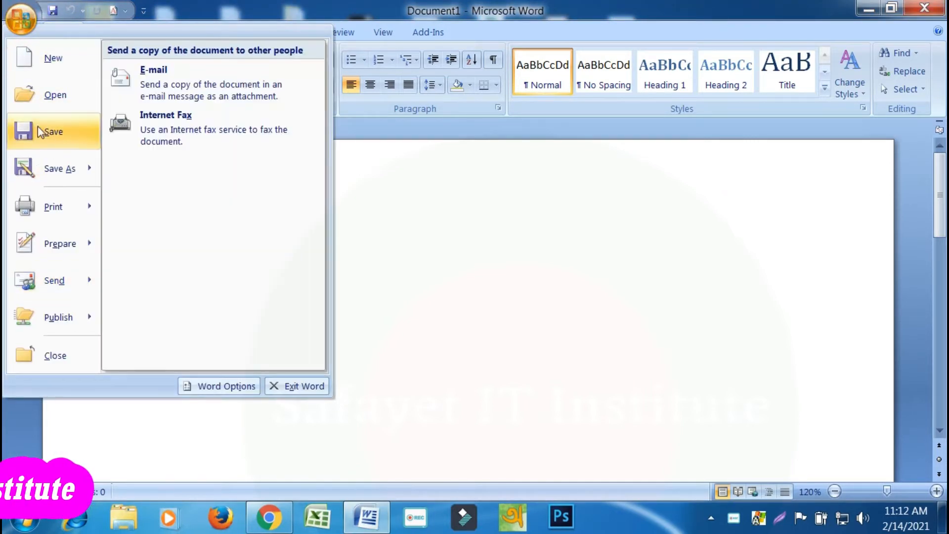
pyautogui.click(54, 59)
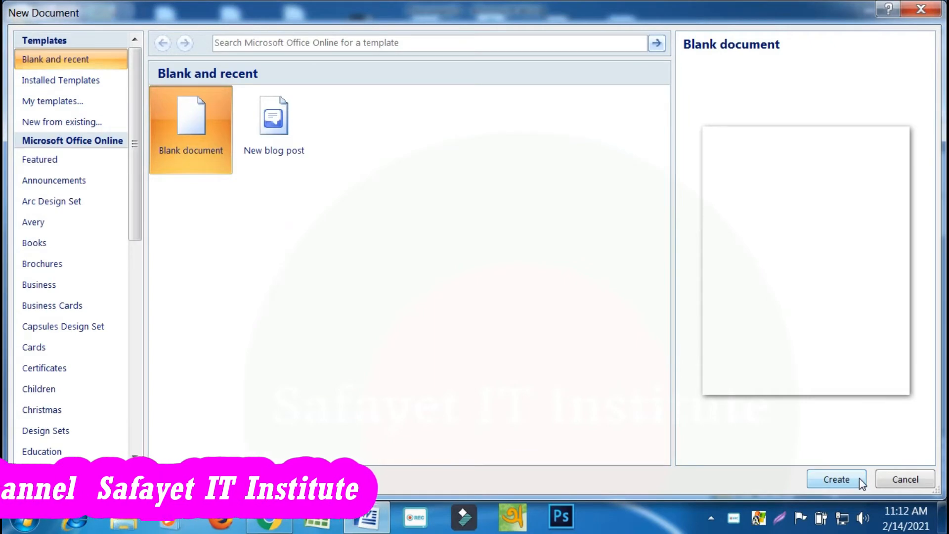
pyautogui.click(892, 482)
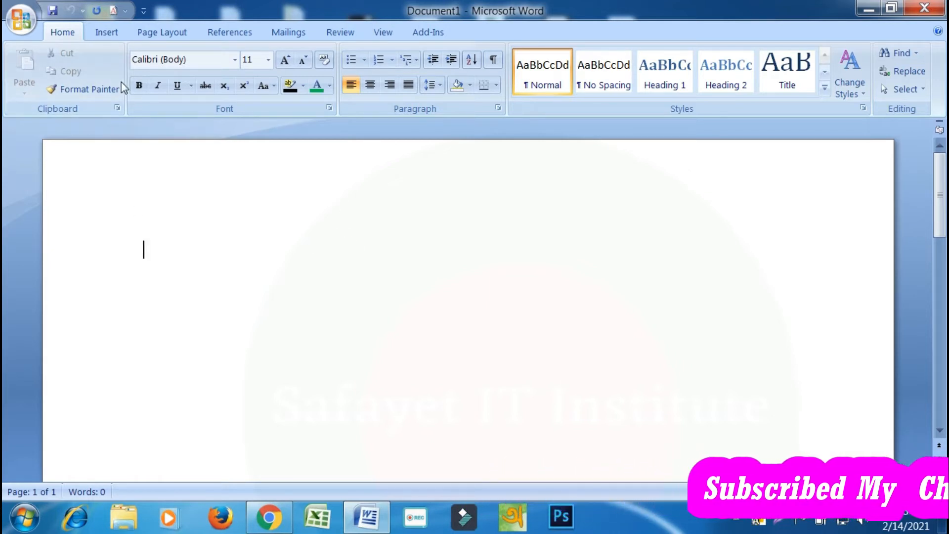
# Draw a donut shape about 1.45" high and 1.53" wide near the middle of the page
pyautogui.click(104, 33)
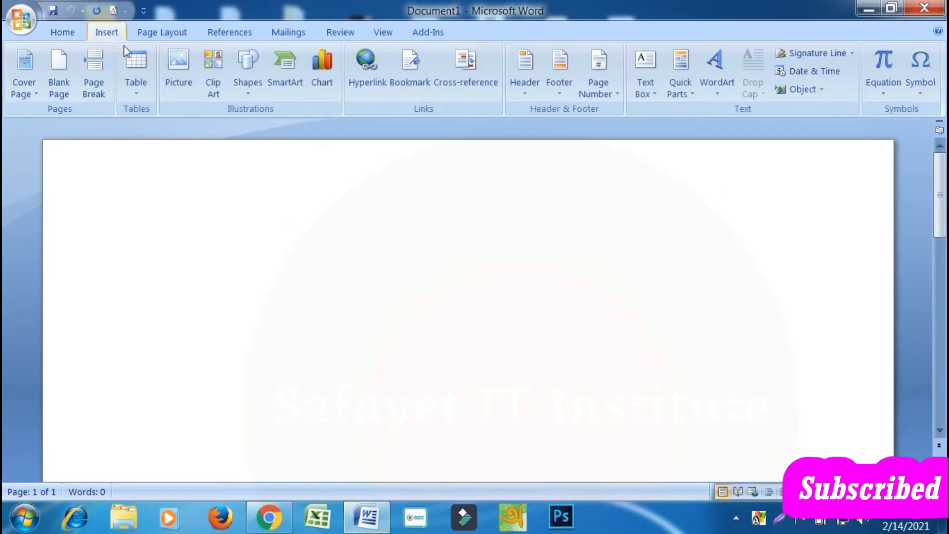
pyautogui.click(247, 94)
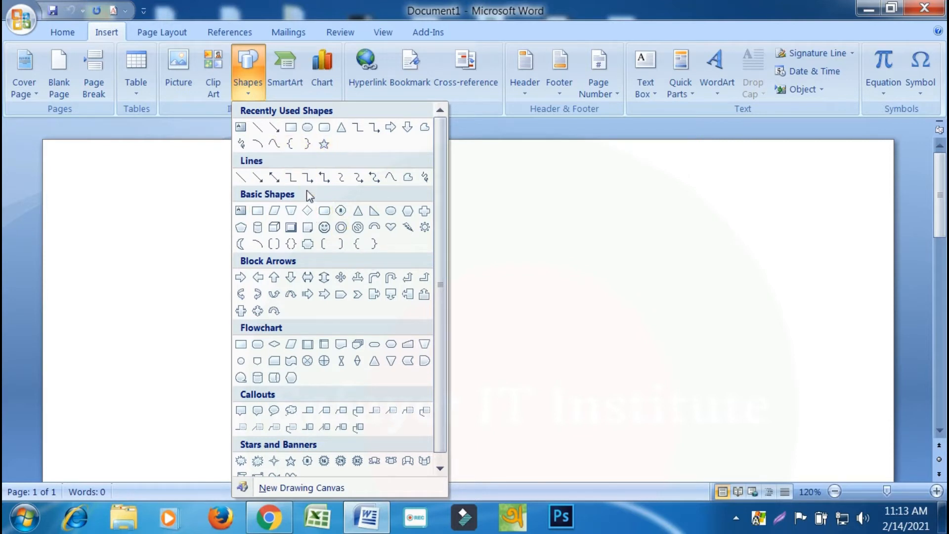
pyautogui.click(341, 228)
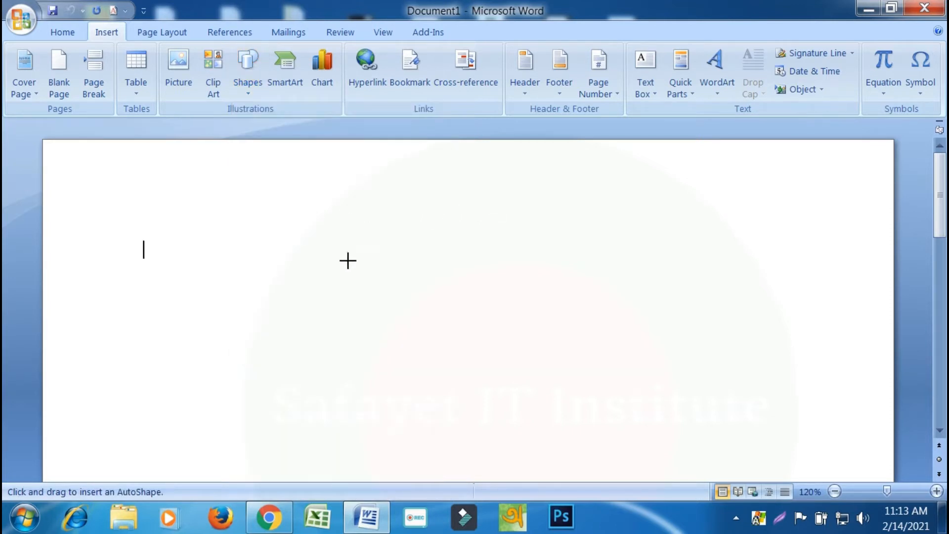
pyautogui.moveTo(366, 248)
pyautogui.mouseDown()
pyautogui.moveTo(446, 327)
pyautogui.moveTo(544, 359)
pyautogui.mouseUp()
pyautogui.moveTo(517, 398)
pyautogui.mouseDown()
pyautogui.moveTo(504, 403)
pyautogui.moveTo(518, 394)
pyautogui.mouseUp()
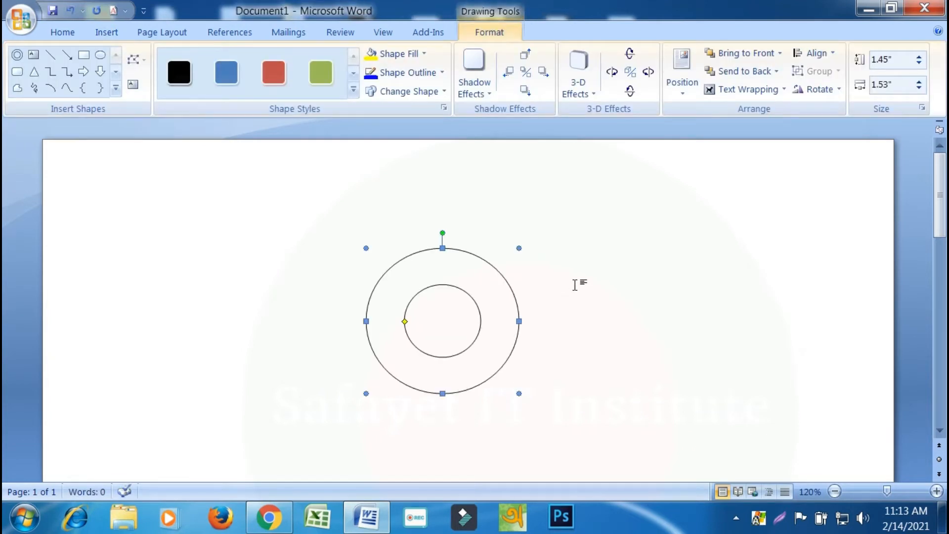
# Format the donut's outline in standard dark red with a weight of 1½ pt
pyautogui.click(443, 74)
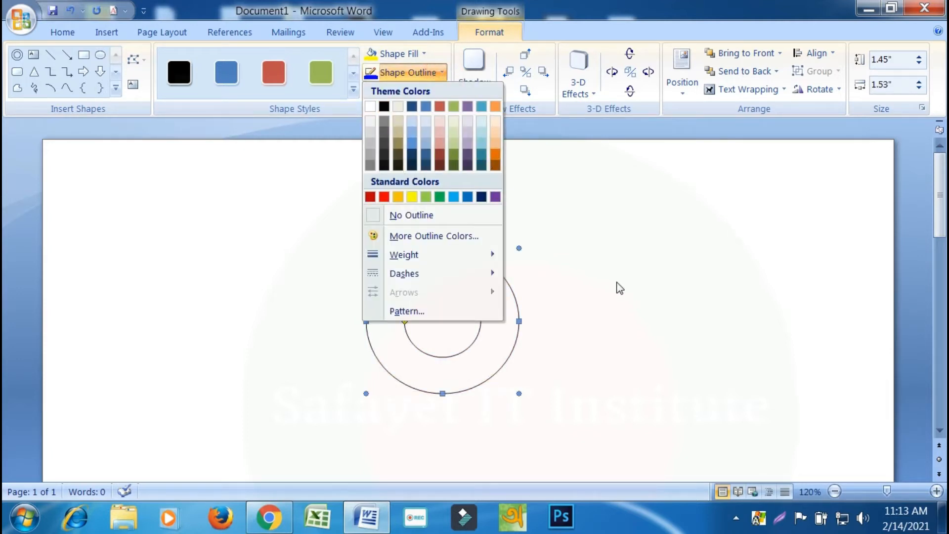
pyautogui.click(504, 306)
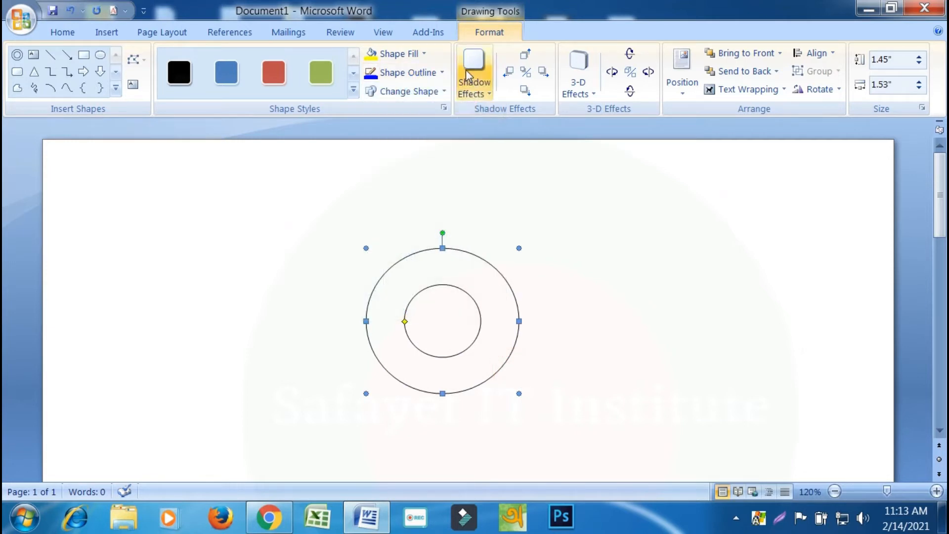
pyautogui.click(441, 73)
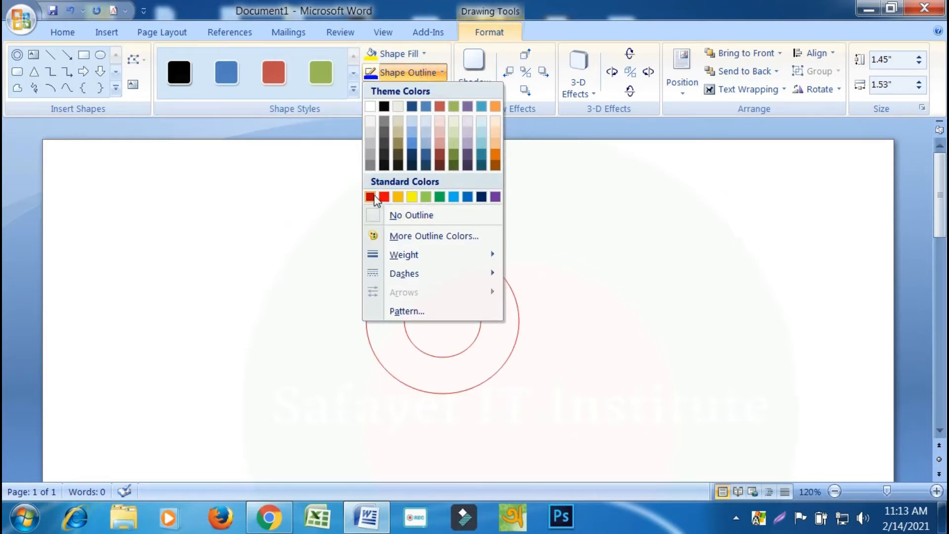
pyautogui.click(370, 196)
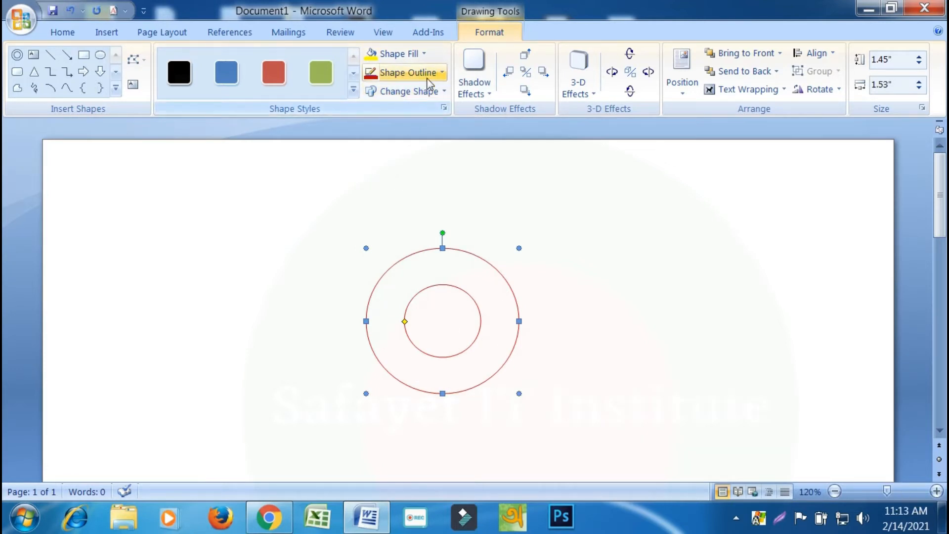
pyautogui.click(435, 79)
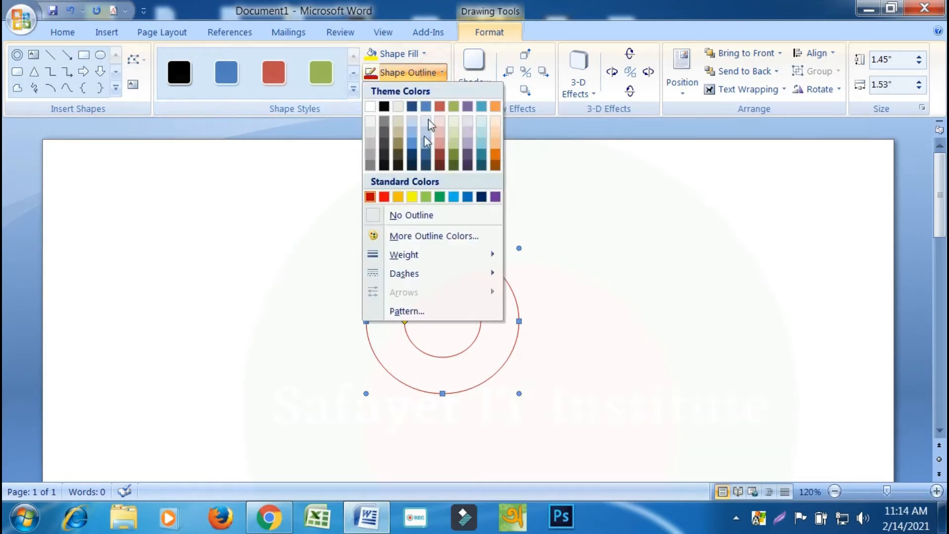
pyautogui.moveTo(393, 264)
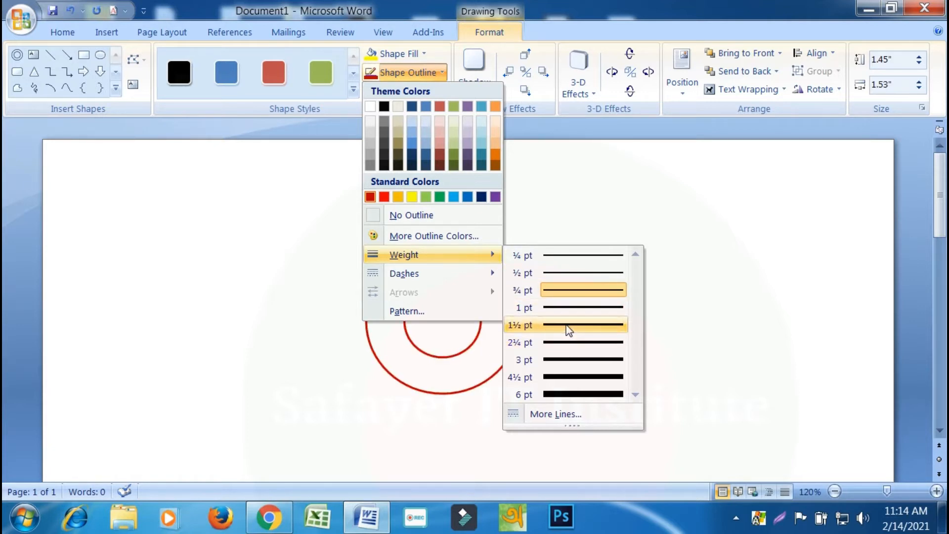
pyautogui.click(569, 326)
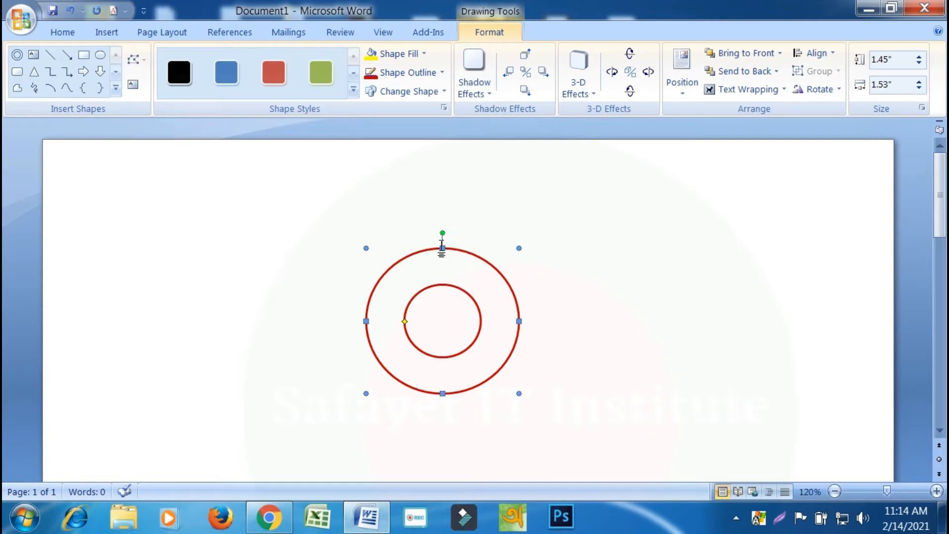
# Enlarge the donut to about 1.64" high and 1.76" wide, then deselect it
pyautogui.moveTo(440, 248); pyautogui.dragTo(443, 229)
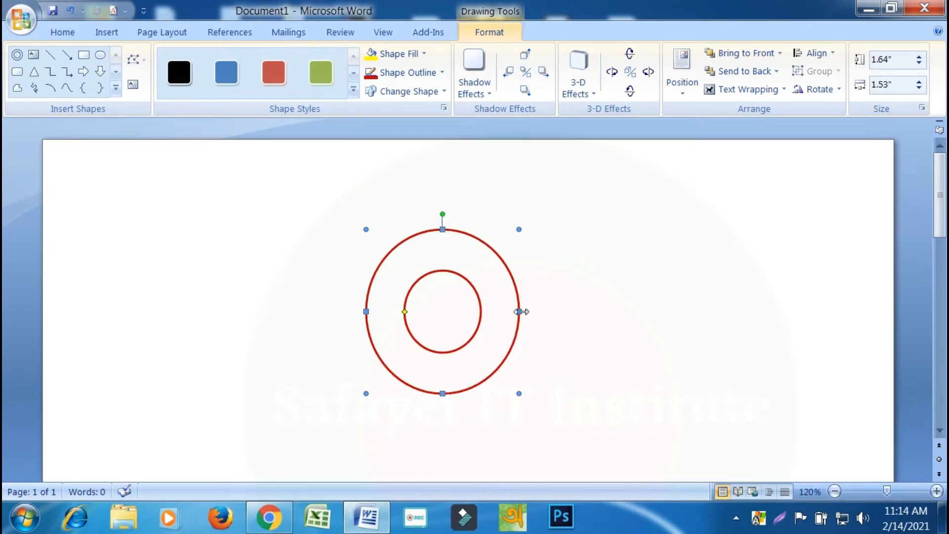
pyautogui.moveTo(521, 312); pyautogui.dragTo(542, 312)
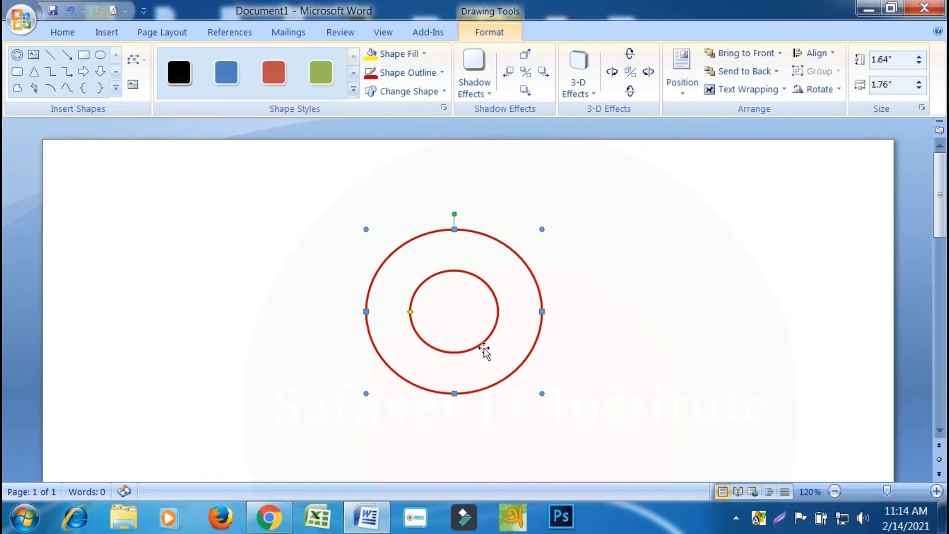
pyautogui.click(663, 329)
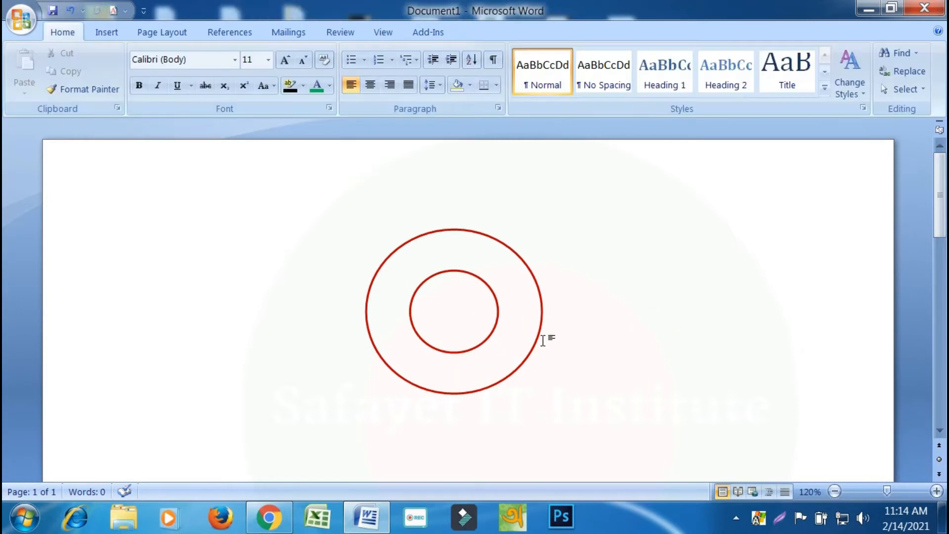
pyautogui.click(414, 265)
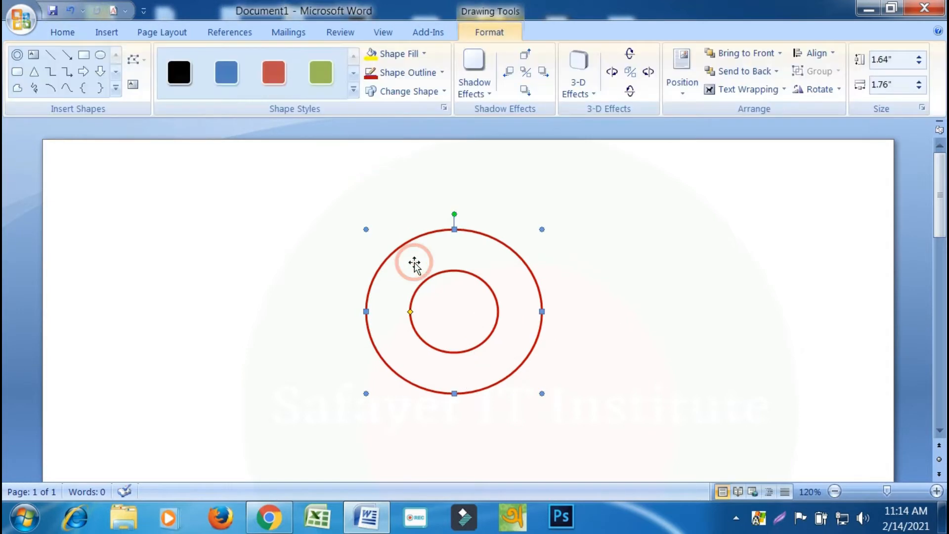
pyautogui.click(804, 204)
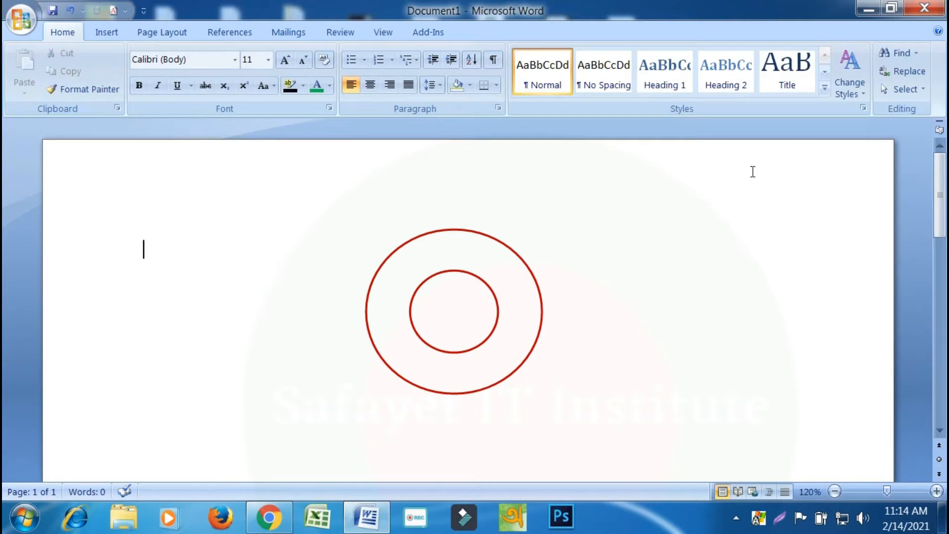
# Insert WordArt reading "Safayet IT Institute" in the black arched style from the first row of the gallery
pyautogui.click(105, 32)
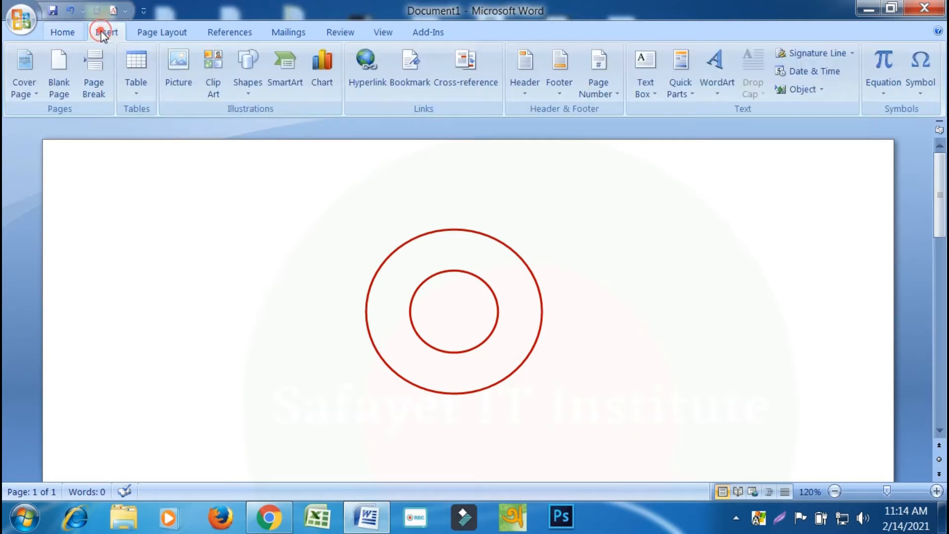
pyautogui.click(714, 94)
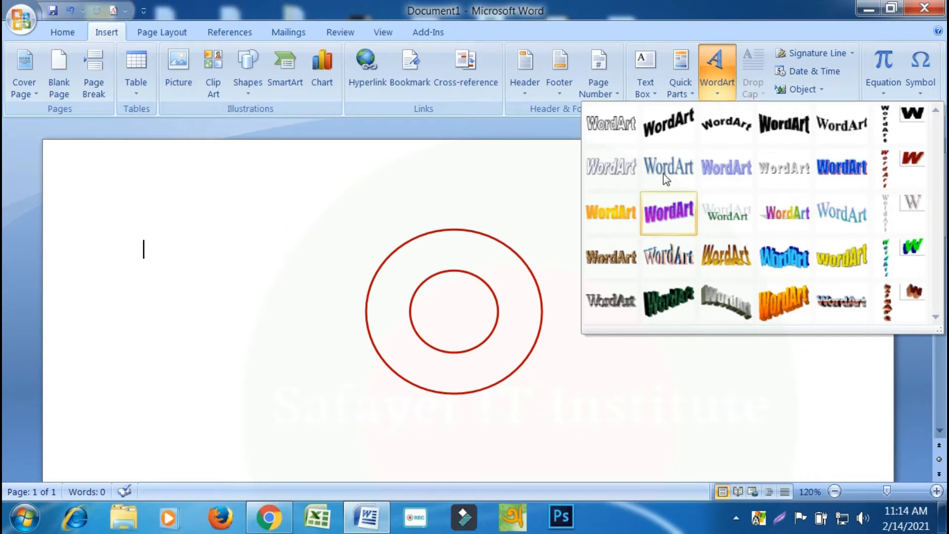
pyautogui.click(726, 131)
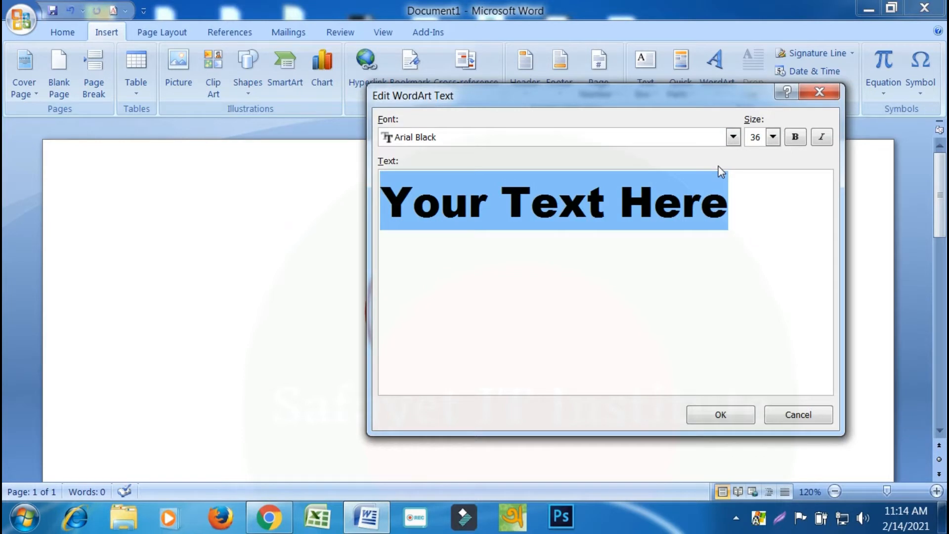
pyautogui.write('S')
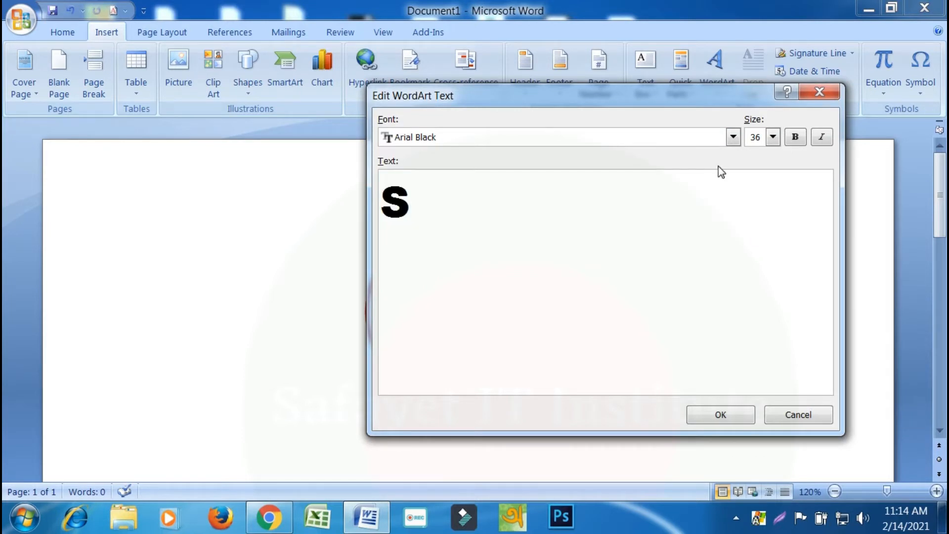
pyautogui.write('afaye')
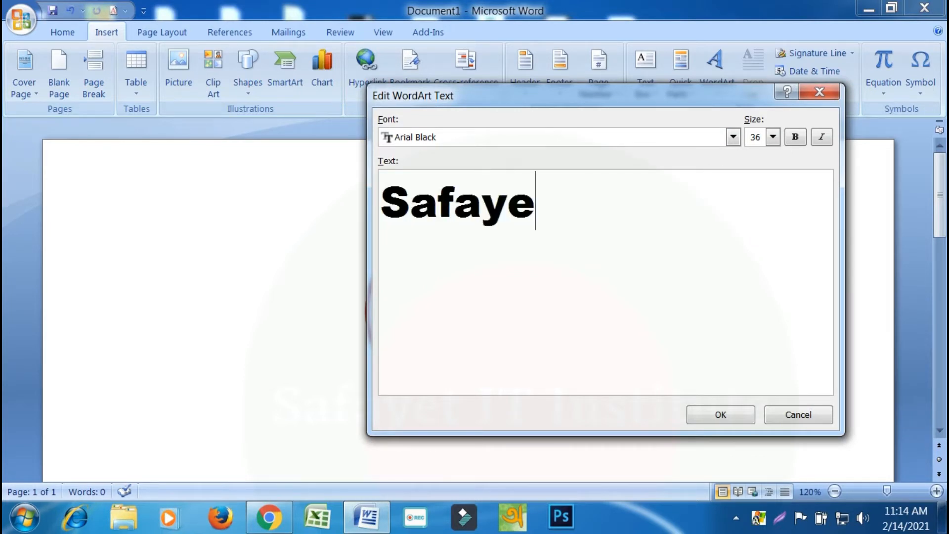
pyautogui.write('t IT ')
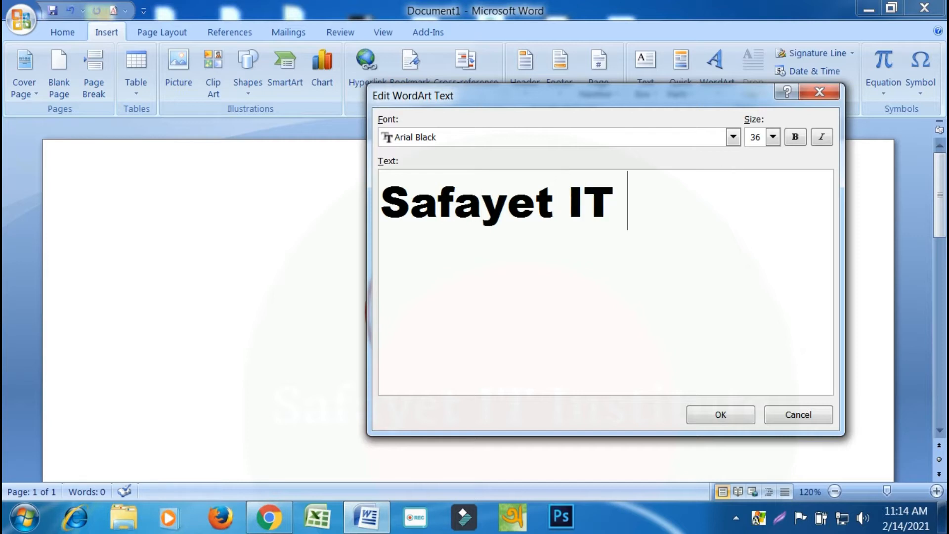
pyautogui.write('Ins')
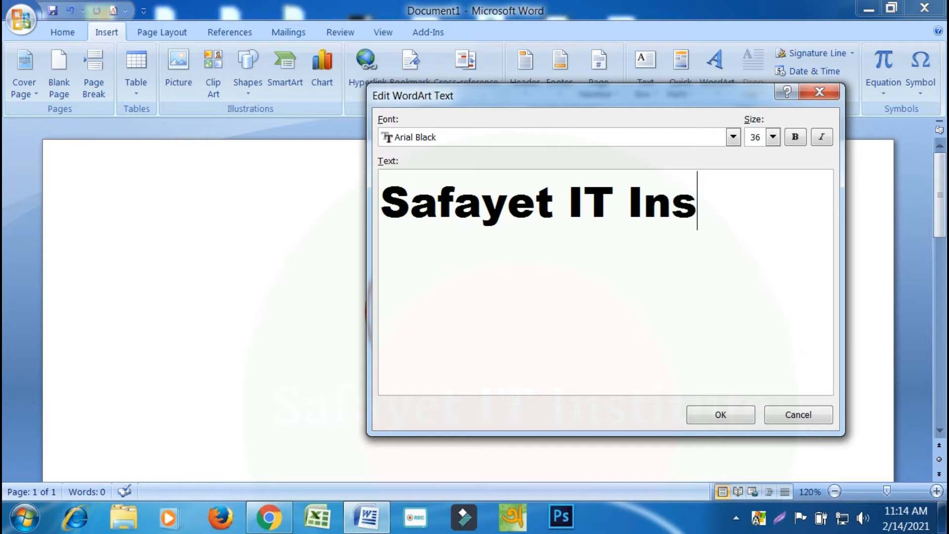
pyautogui.write('tit')
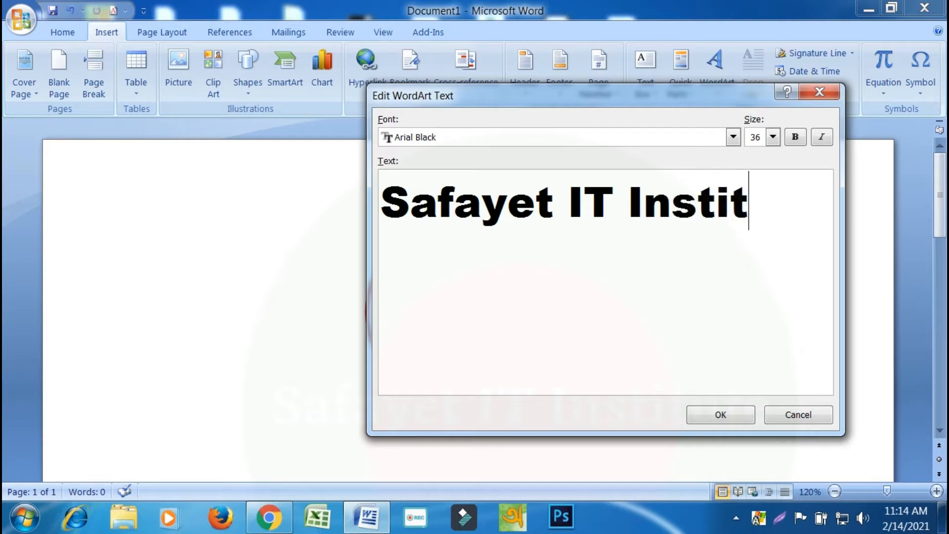
pyautogui.write('ute')
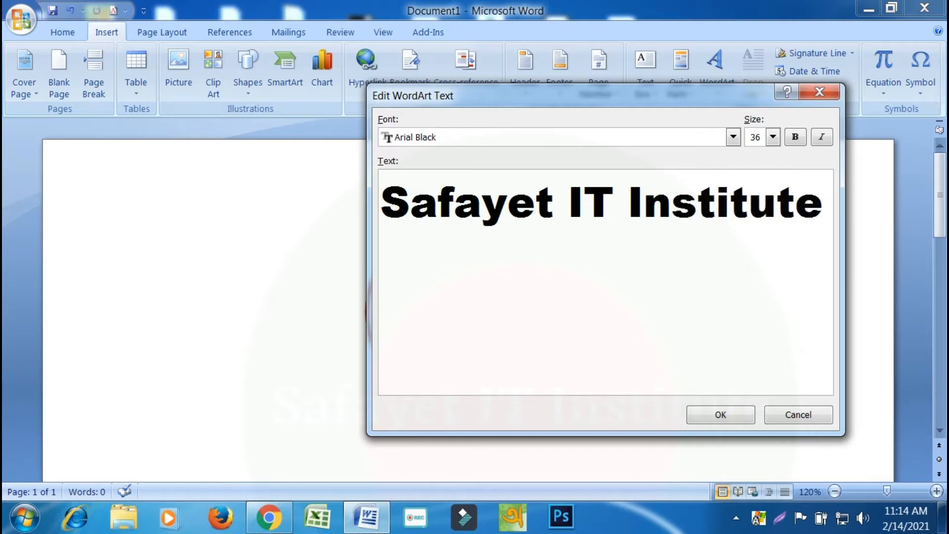
pyautogui.click(718, 417)
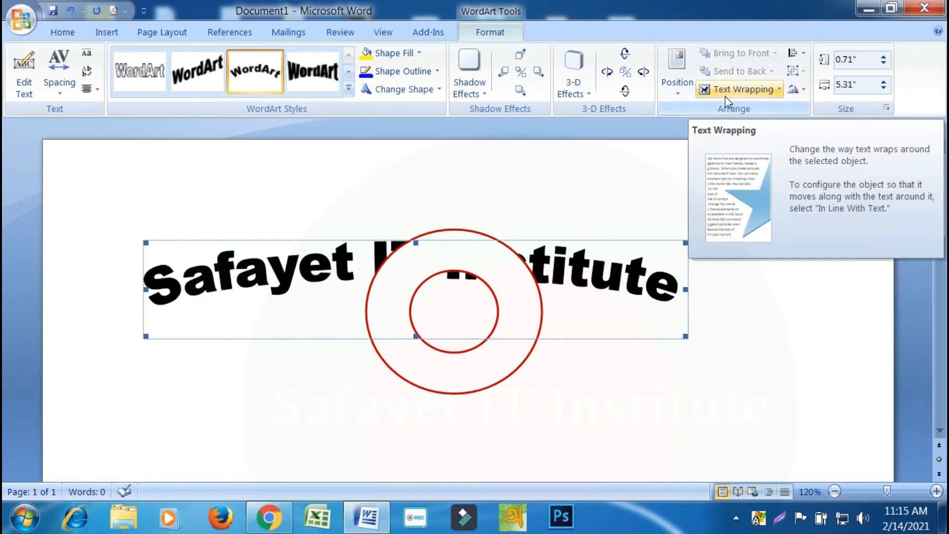
# Set the WordArt's text wrapping to In Front of Text and apply the upward arch Follow Path shape
pyautogui.click(775, 93)
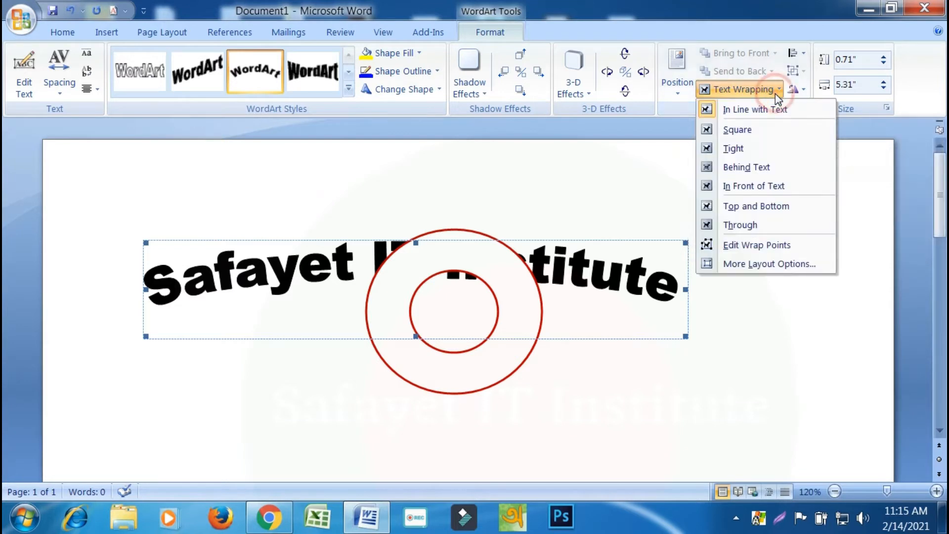
pyautogui.click(735, 191)
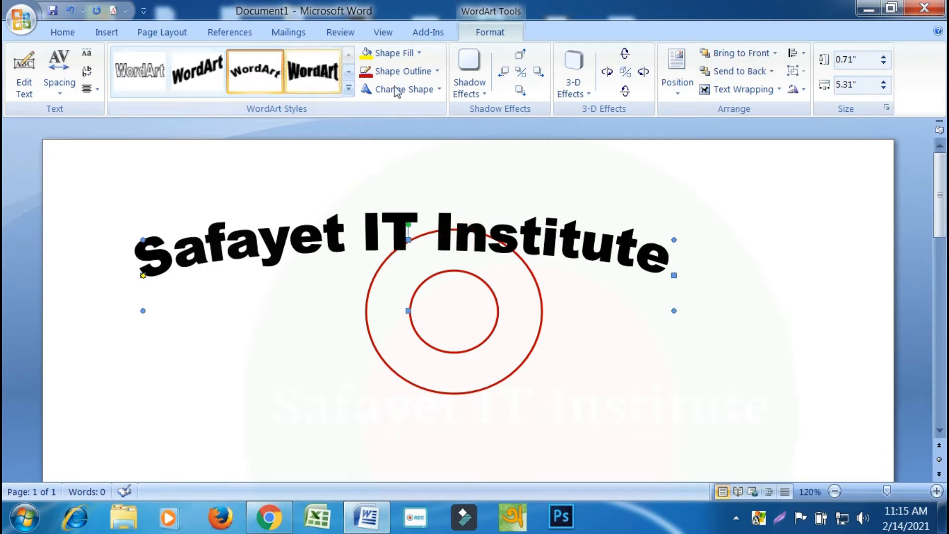
pyautogui.click(437, 93)
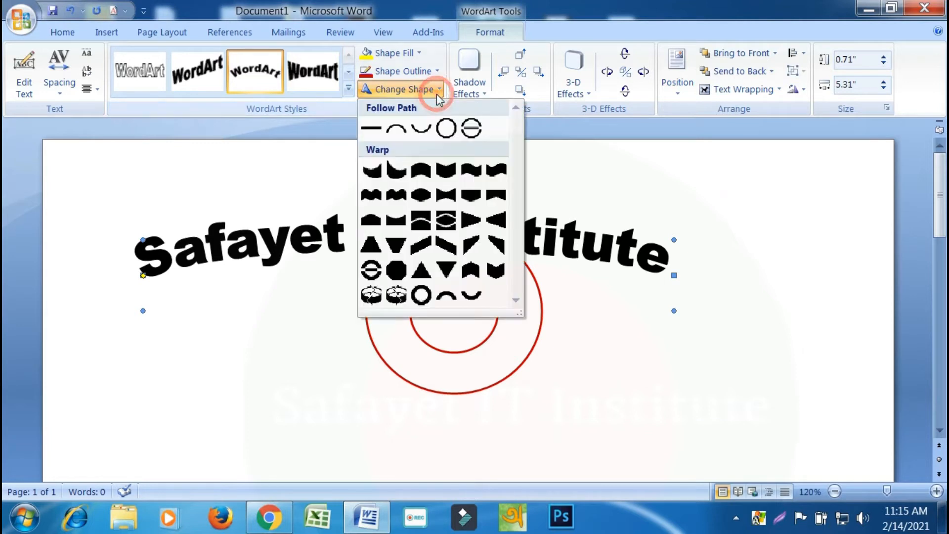
pyautogui.click(398, 129)
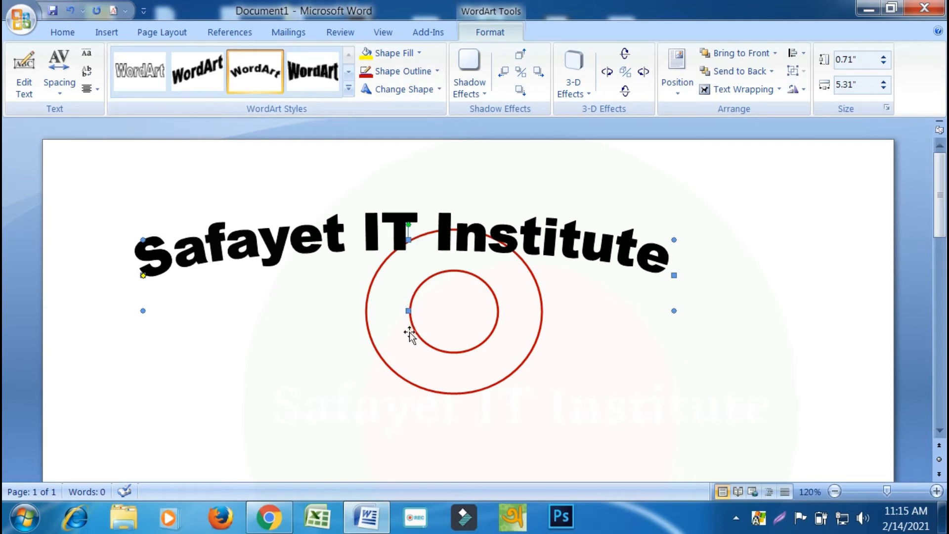
# Resize the arched WordArt to about 2.02" high and 3.83" wide so its curve becomes steeper
pyautogui.moveTo(408, 310); pyautogui.dragTo(407, 442)
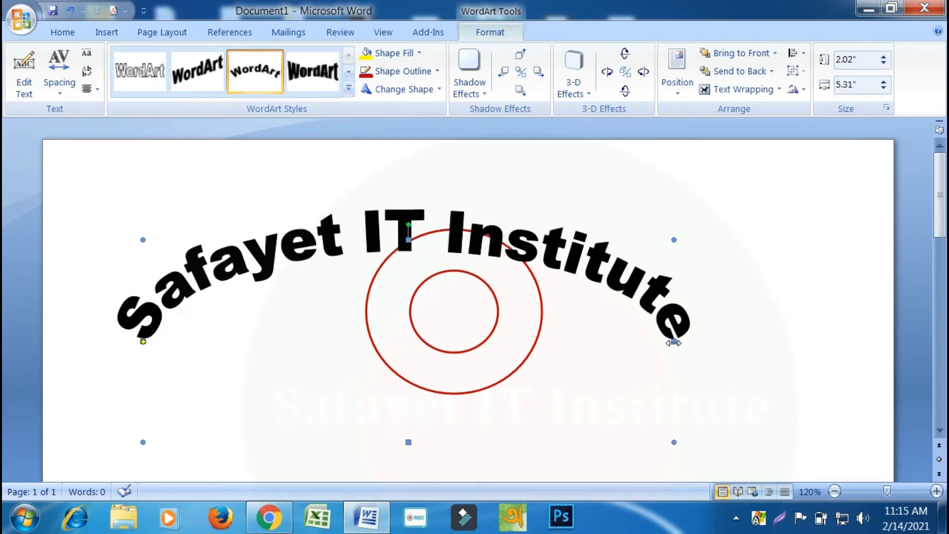
pyautogui.moveTo(527, 321); pyautogui.dragTo(526, 322)
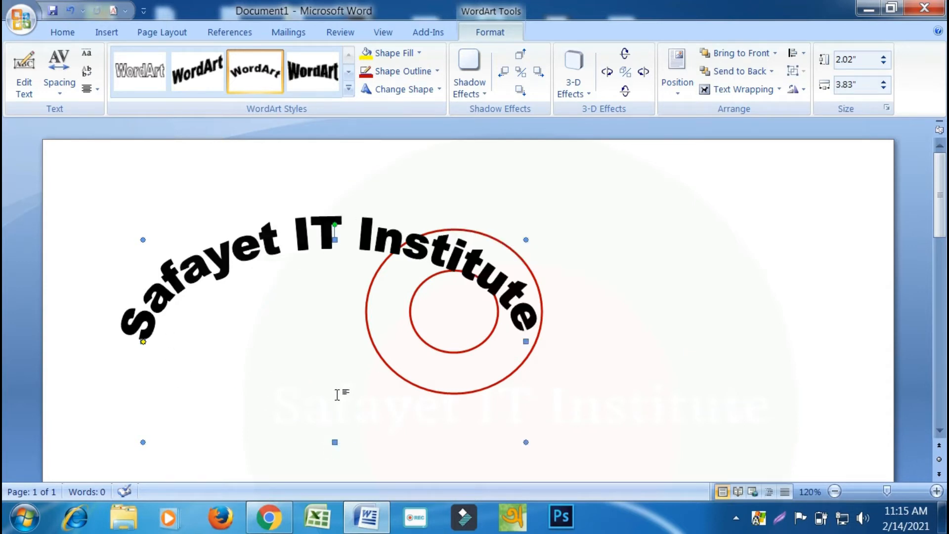
# Narrow the arched "Safayet IT Institute" WordArt to about 1.66" wide and centre it over the upper half of the donut
pyautogui.moveTo(324, 228); pyautogui.dragTo(456, 210)
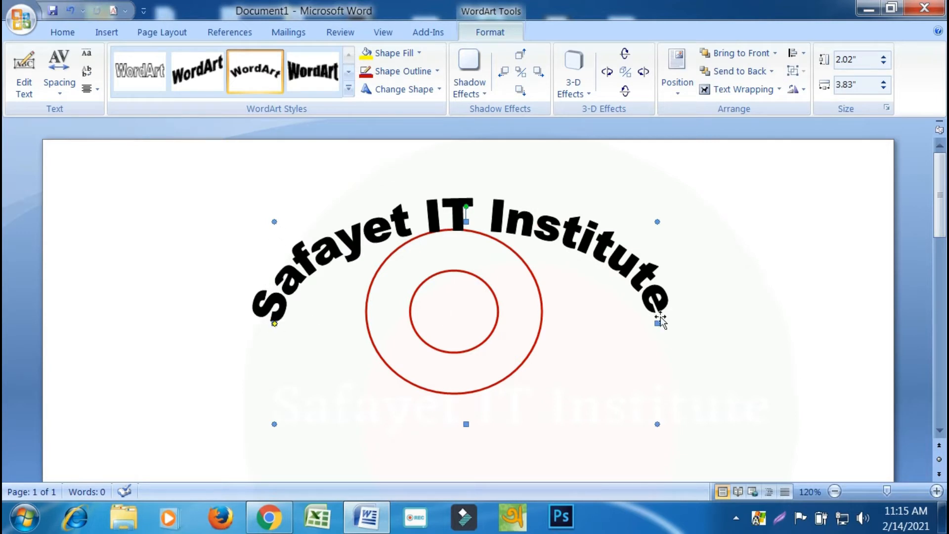
pyautogui.moveTo(655, 325); pyautogui.dragTo(468, 312)
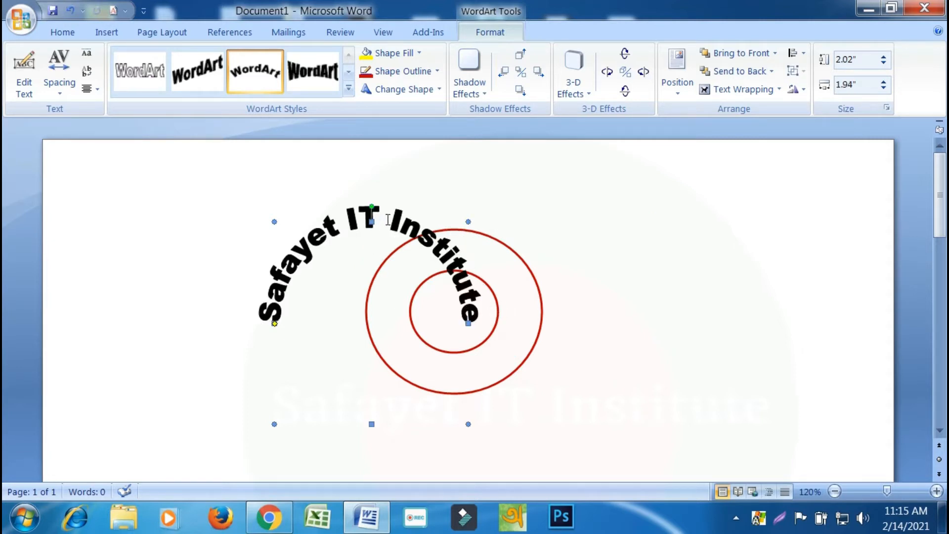
pyautogui.moveTo(416, 230); pyautogui.dragTo(490, 250)
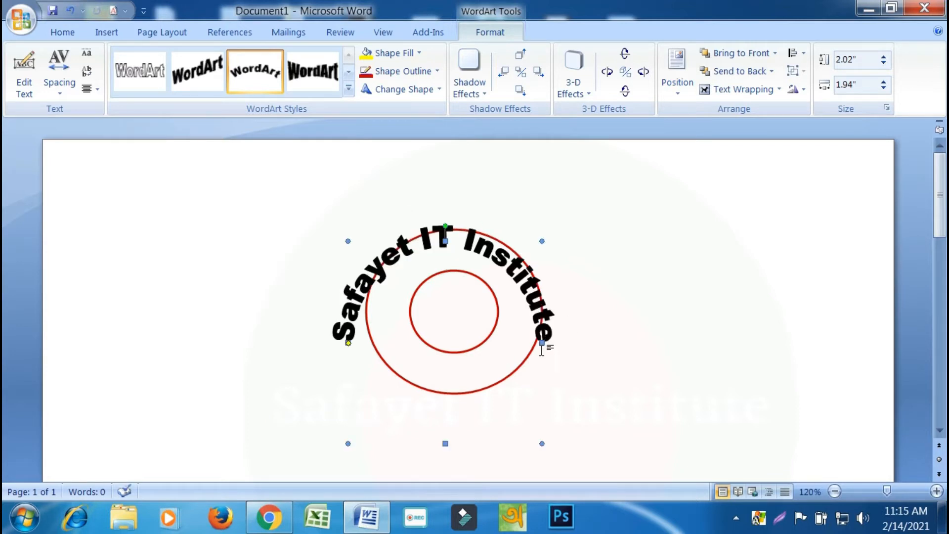
pyautogui.moveTo(542, 343); pyautogui.dragTo(514, 343)
pyautogui.moveTo(361, 273); pyautogui.dragTo(384, 265)
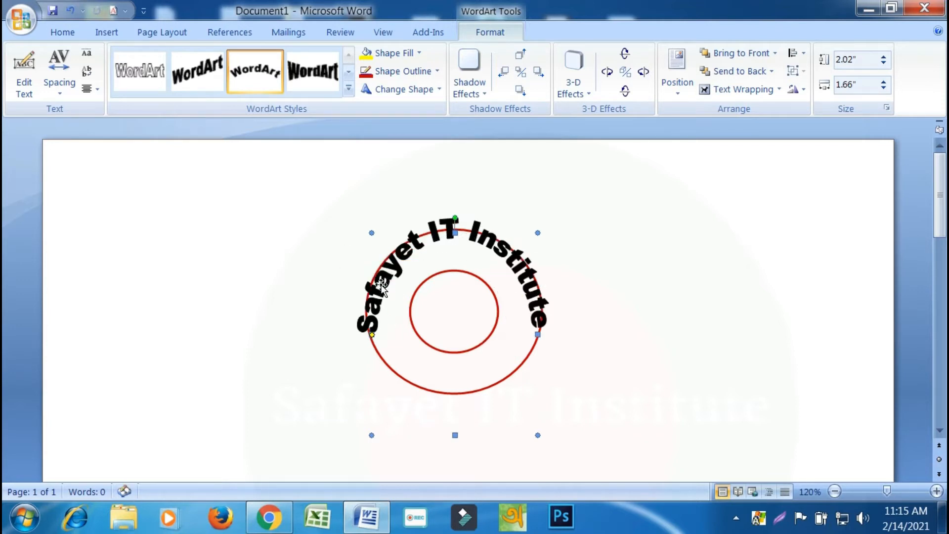
# Enlarge the donut shape to about 2.41" high and 2.79" wide
pyautogui.click(451, 385)
pyautogui.moveTo(542, 229); pyautogui.dragTo(645, 213)
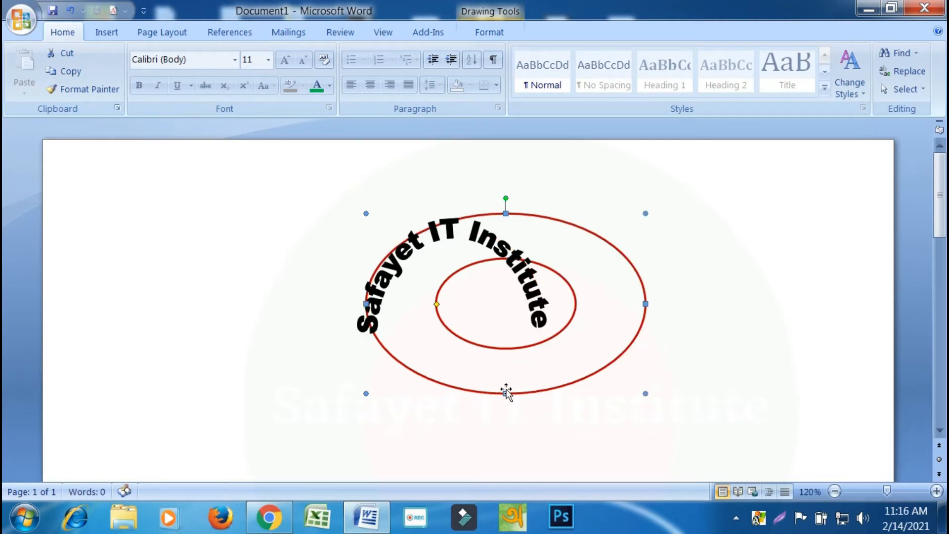
pyautogui.moveTo(506, 394); pyautogui.dragTo(506, 455)
pyautogui.moveTo(426, 234)
pyautogui.mouseDown()
pyautogui.moveTo(469, 233)
pyautogui.moveTo(425, 234)
pyautogui.mouseUp()
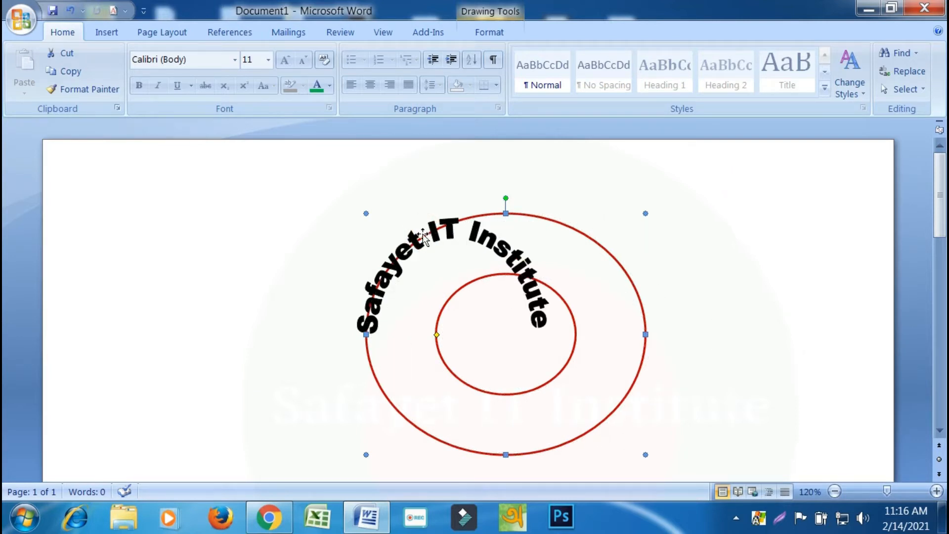
# Centre the "Safayet IT Institute" WordArt in the enlarged donut and widen it to follow the upper curve of the ring
pyautogui.click(400, 267)
pyautogui.moveTo(437, 264); pyautogui.dragTo(486, 256)
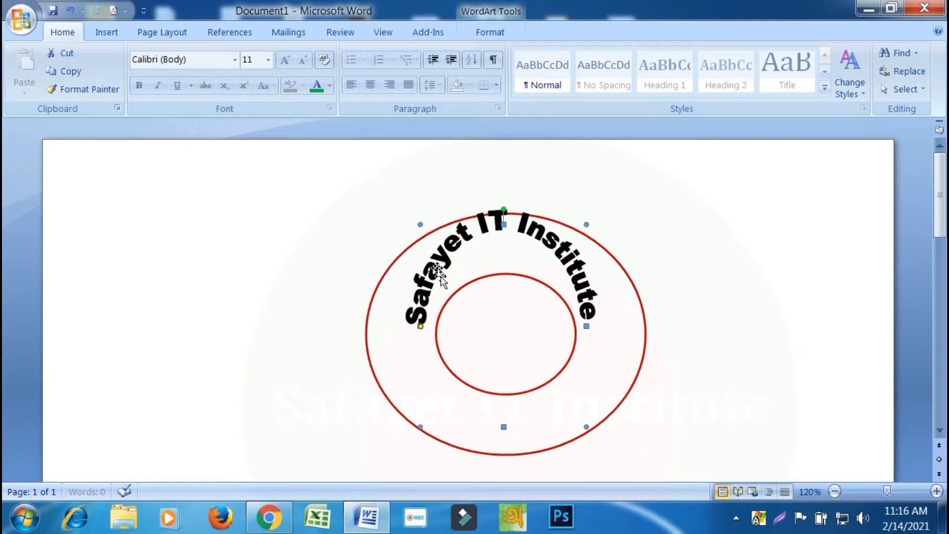
pyautogui.moveTo(587, 329); pyautogui.dragTo(620, 354)
pyautogui.moveTo(414, 276); pyautogui.dragTo(387, 275)
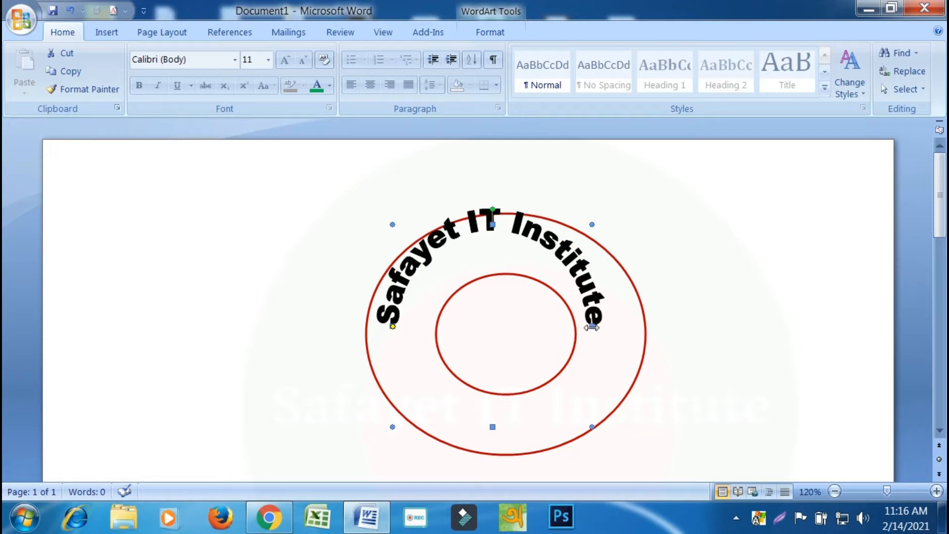
pyautogui.moveTo(594, 329); pyautogui.dragTo(625, 343)
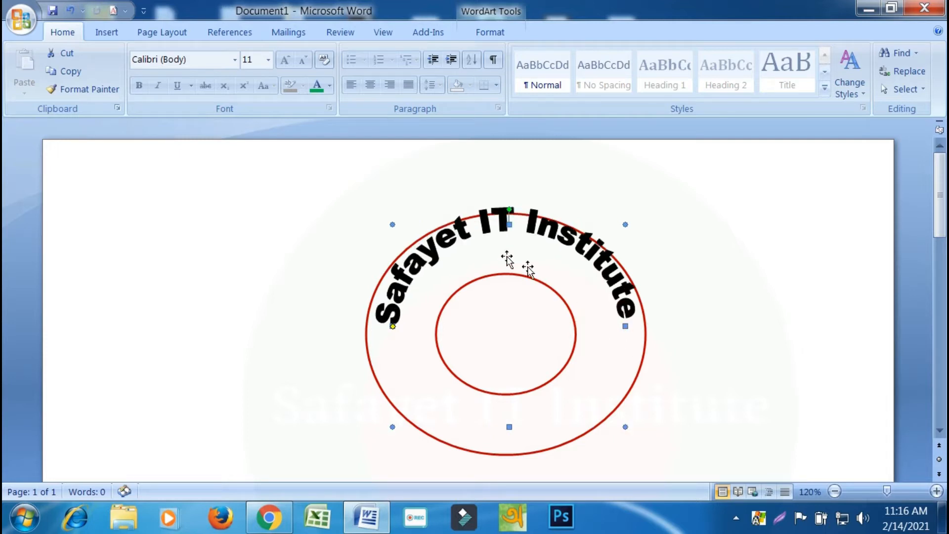
# Move the donut slightly upward so the arched "Safayet IT Institute" text sits inside the ring
pyautogui.moveTo(495, 220)
pyautogui.mouseDown()
pyautogui.moveTo(495, 241)
pyautogui.moveTo(496, 210)
pyautogui.mouseUp()
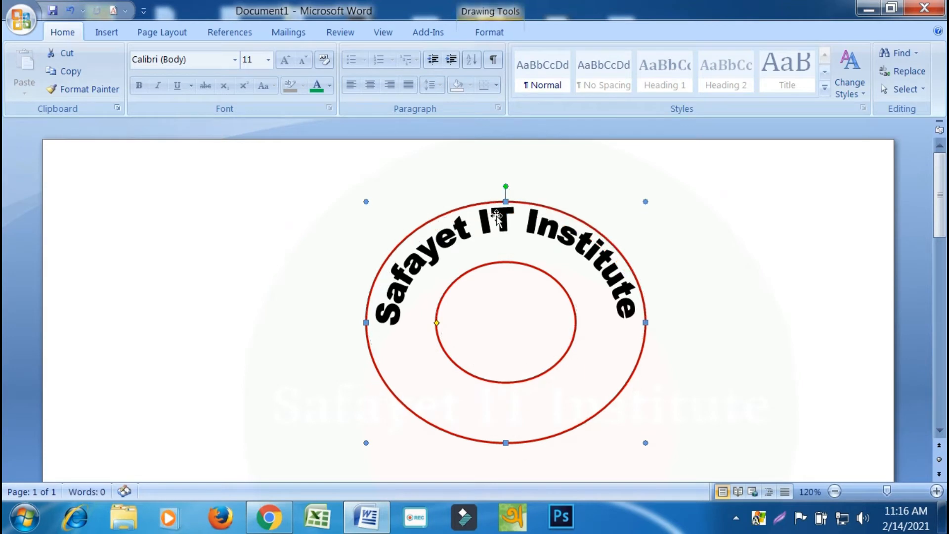
pyautogui.click(772, 303)
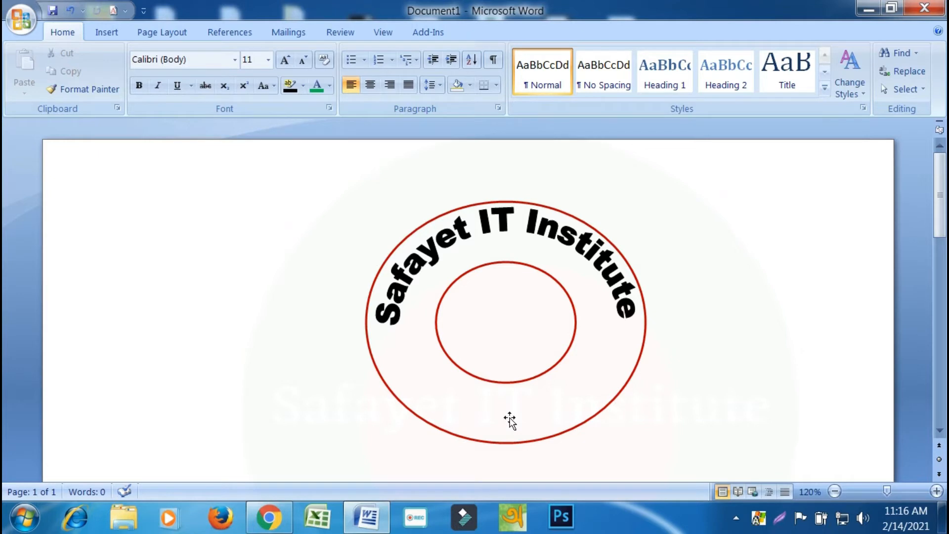
pyautogui.click(453, 227)
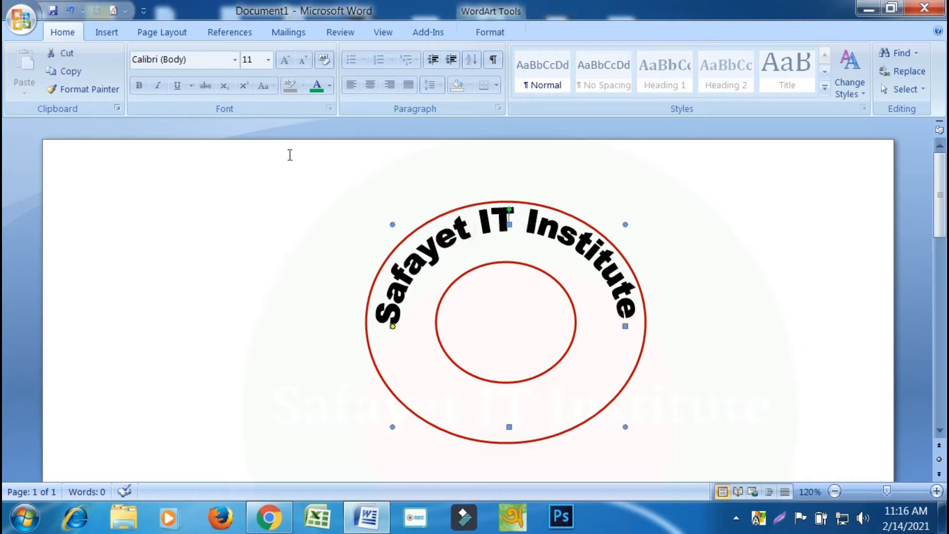
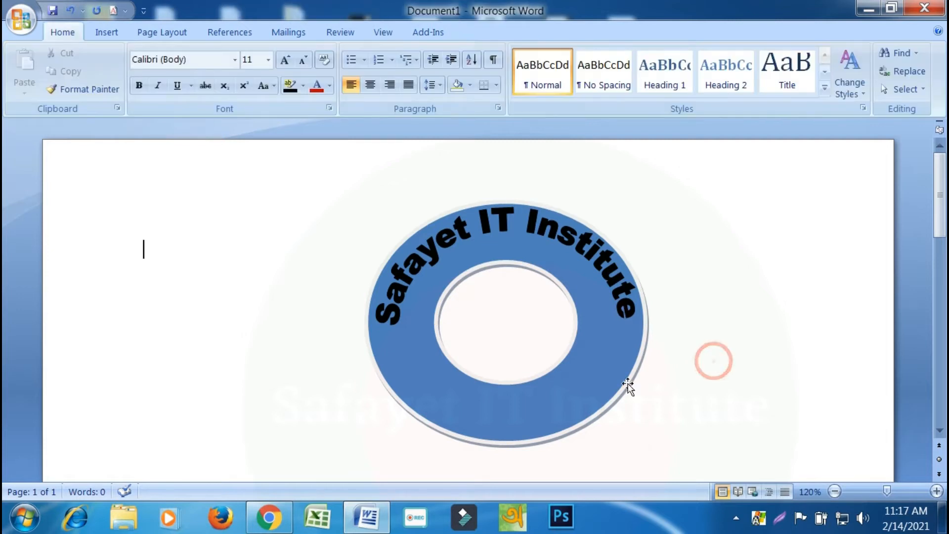
# Remove the shadow effect from the blue donut and deselect it
pyautogui.click(487, 266)
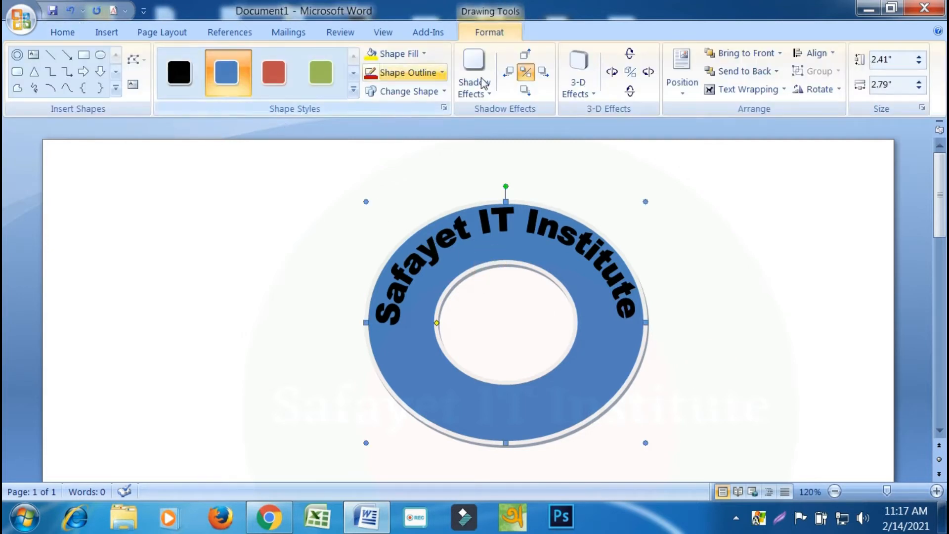
pyautogui.click(492, 93)
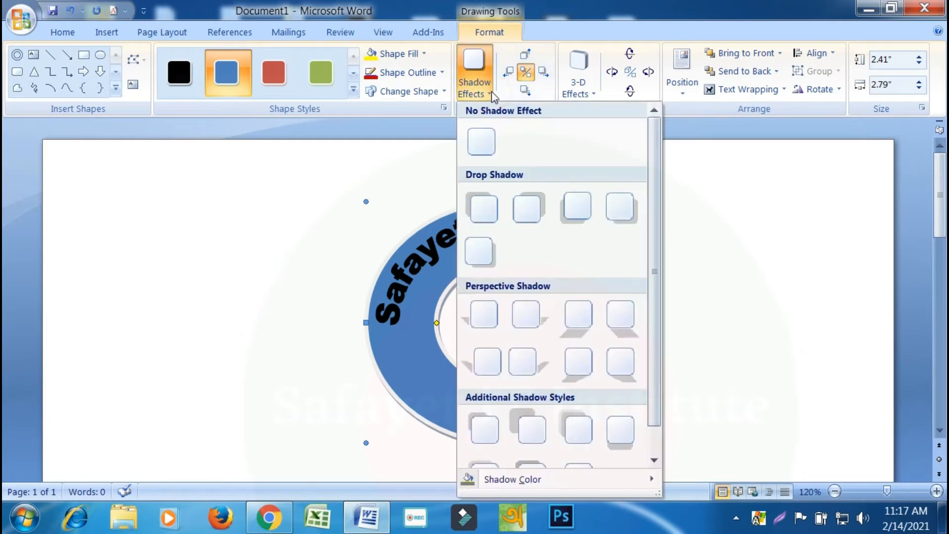
pyautogui.click(488, 141)
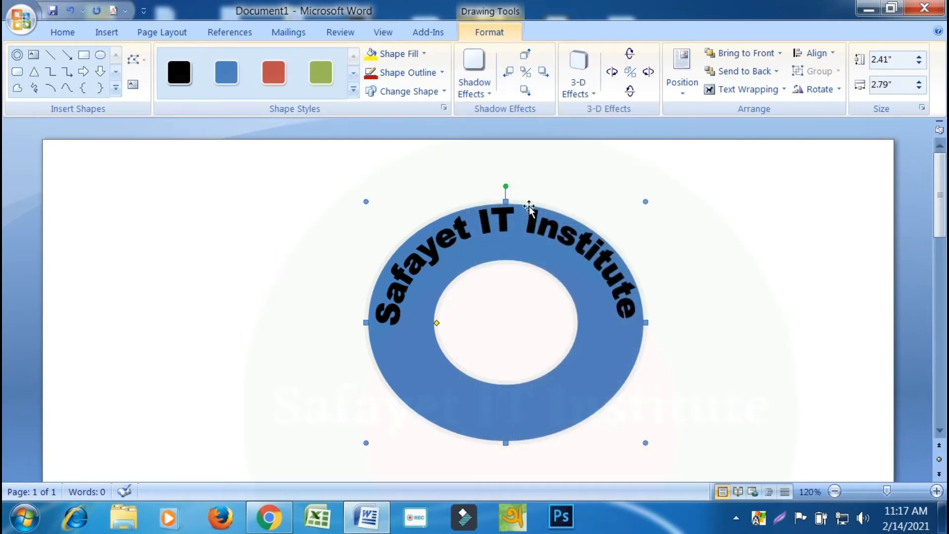
pyautogui.click(746, 246)
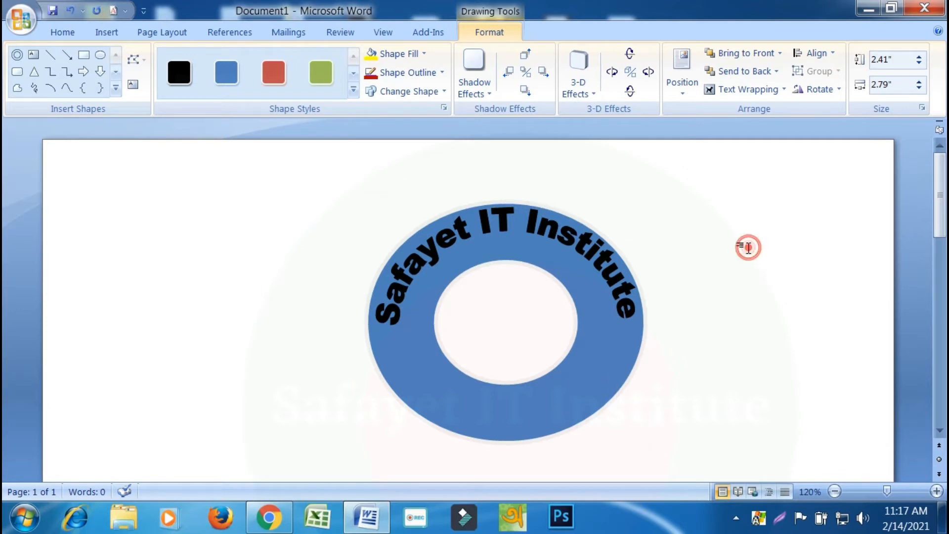
pyautogui.scroll(-2, 525, 297)
pyautogui.scroll(2, 594, 283)
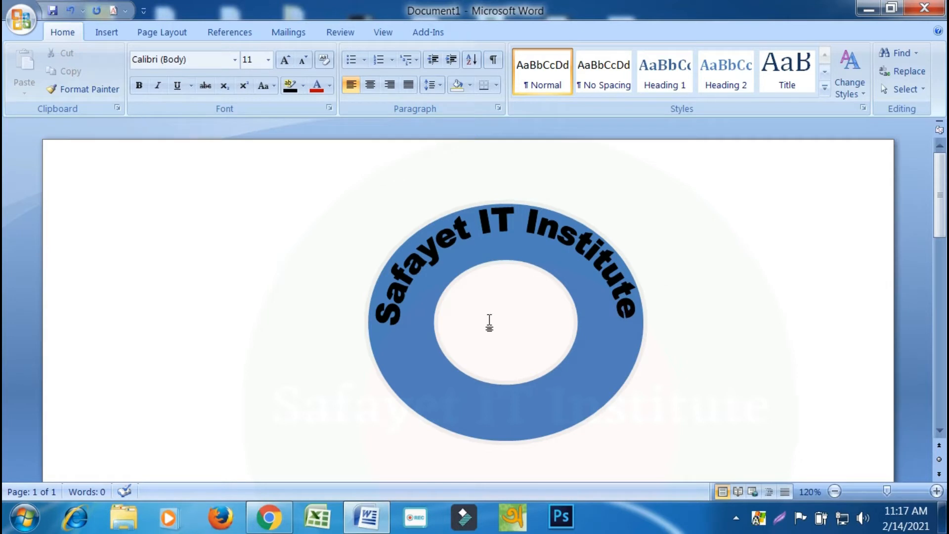
# Insert a second WordArt reading "My channel" in the black arched style from the first row of the gallery
pyautogui.click(503, 316)
pyautogui.click(508, 405)
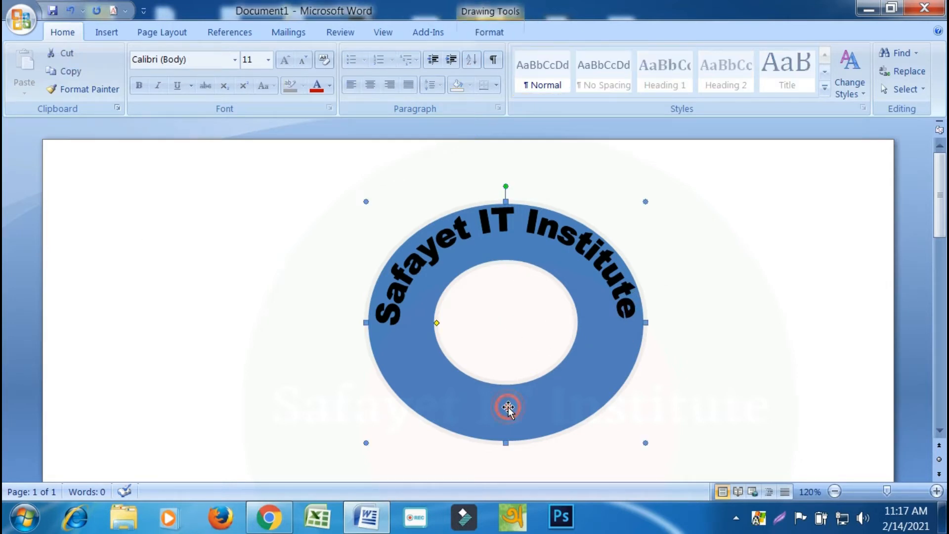
pyautogui.click(104, 33)
pyautogui.click(716, 69)
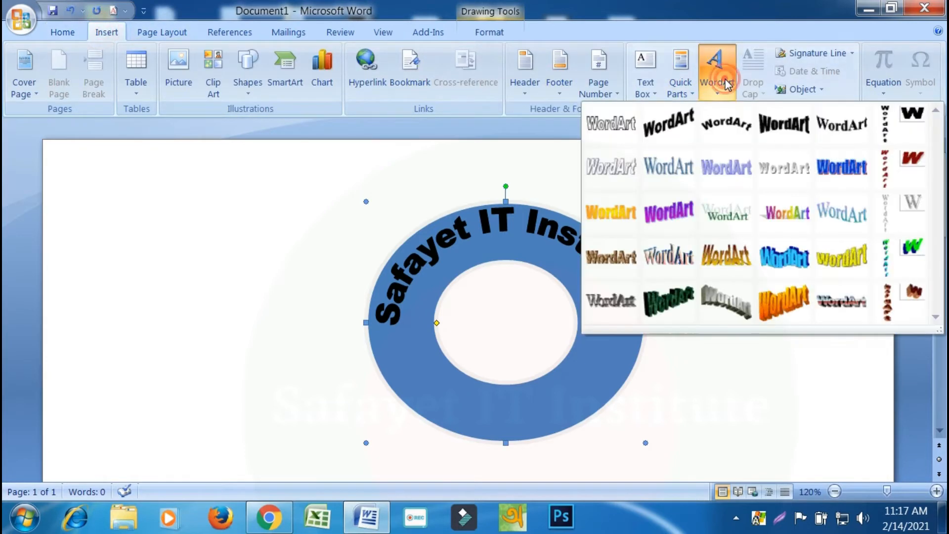
pyautogui.click(748, 130)
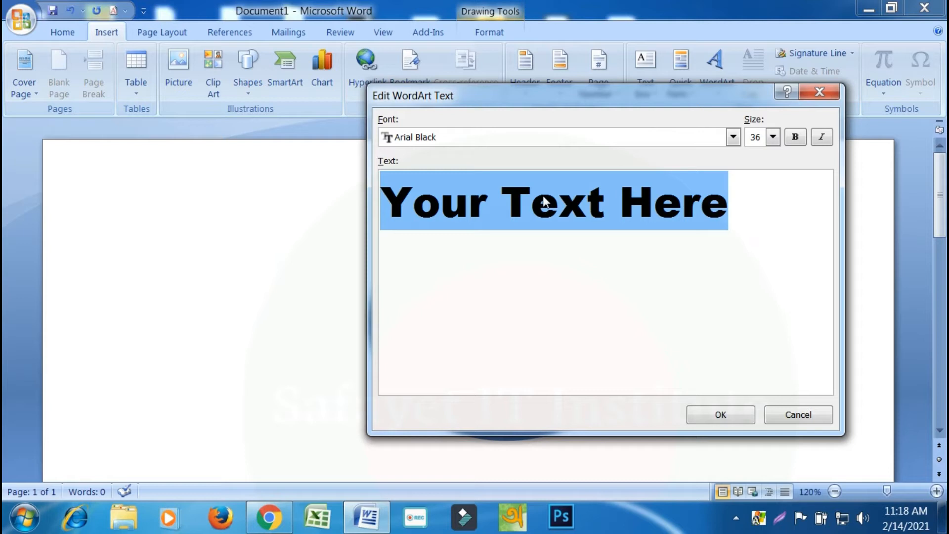
pyautogui.write('M')
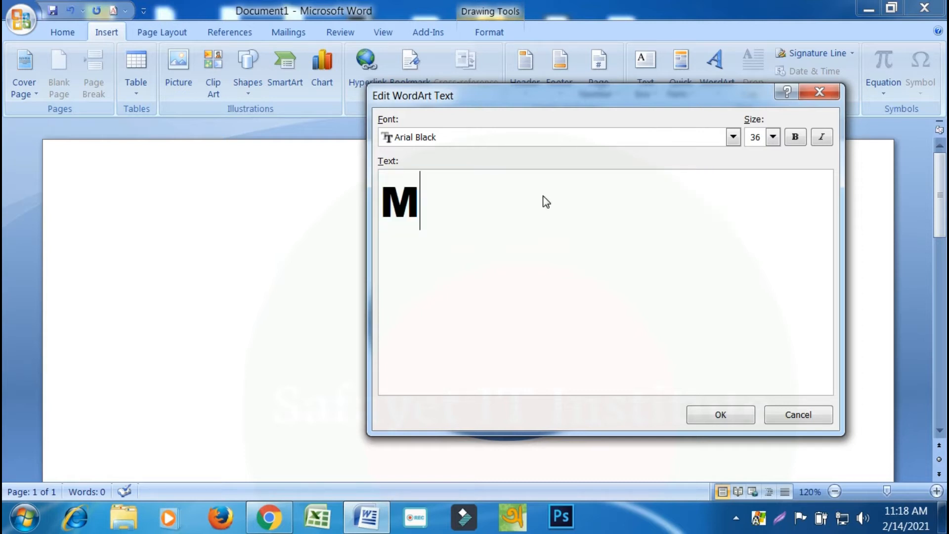
pyautogui.write('y ch')
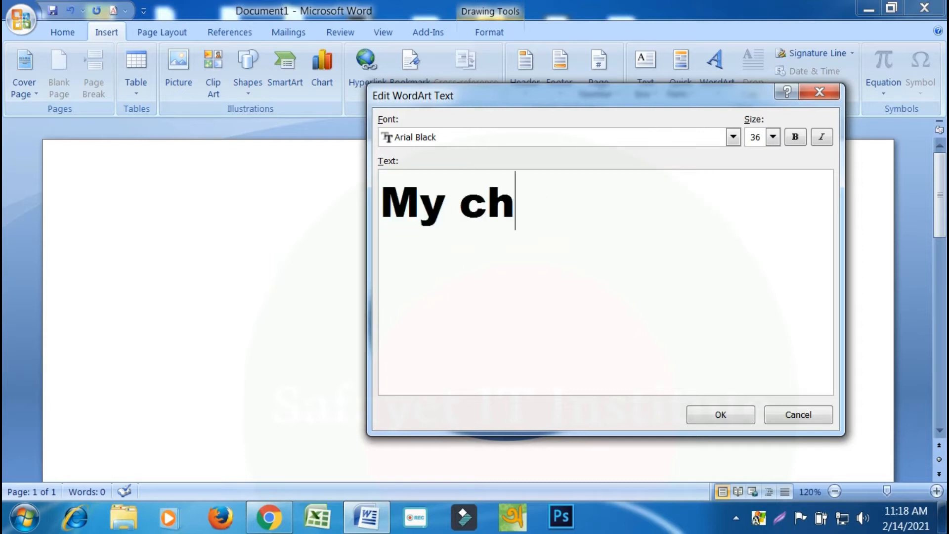
pyautogui.write('annel')
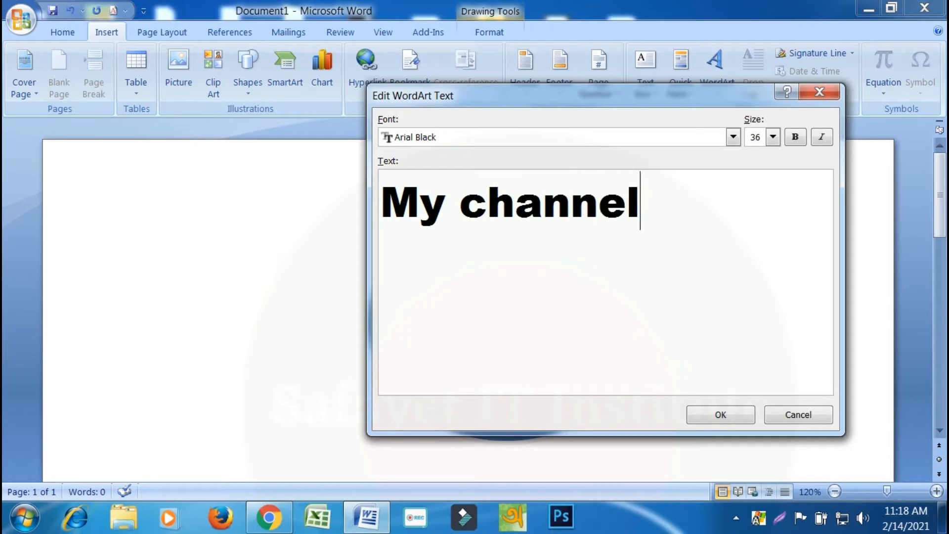
pyautogui.click(711, 414)
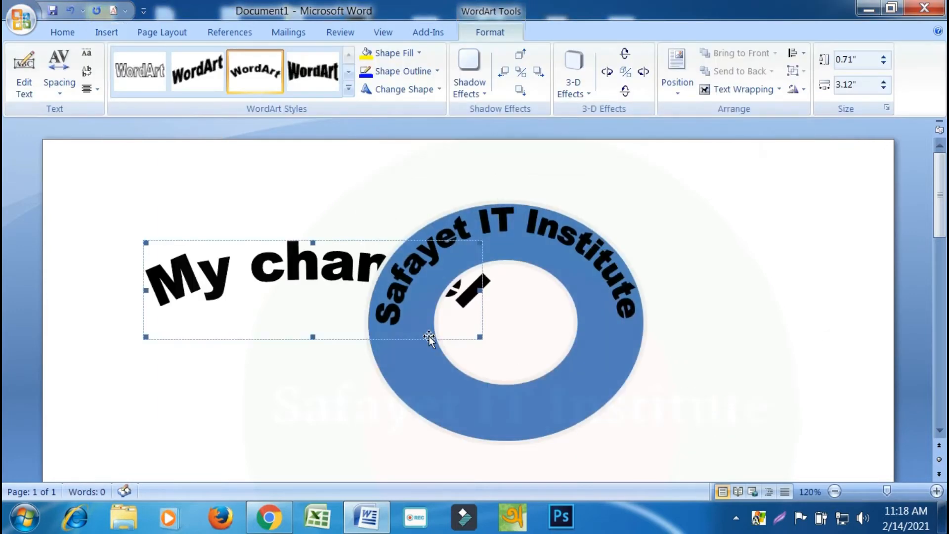
# Set the "My channel" WordArt's text wrapping to In Front of Text and move it over the lower part of the donut
pyautogui.rightClick(319, 270)
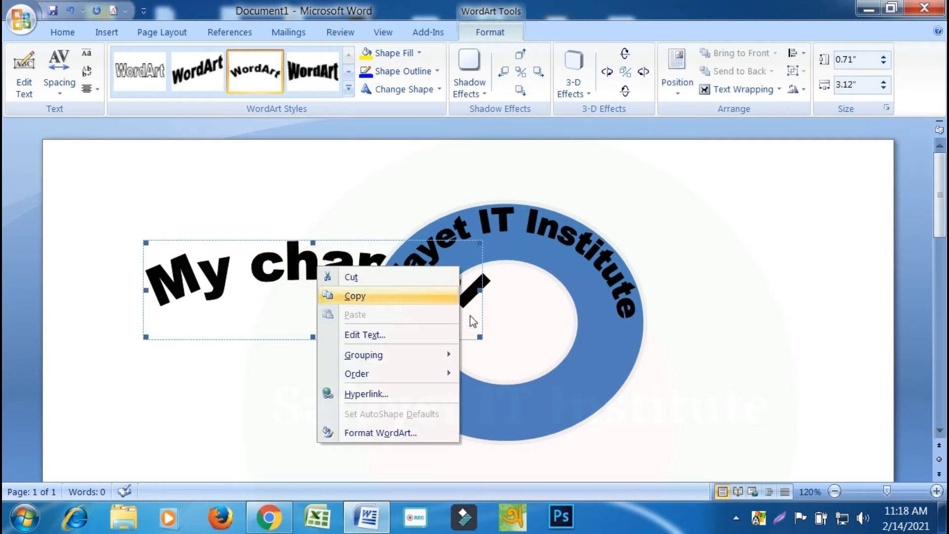
pyautogui.click(313, 259)
pyautogui.click(772, 93)
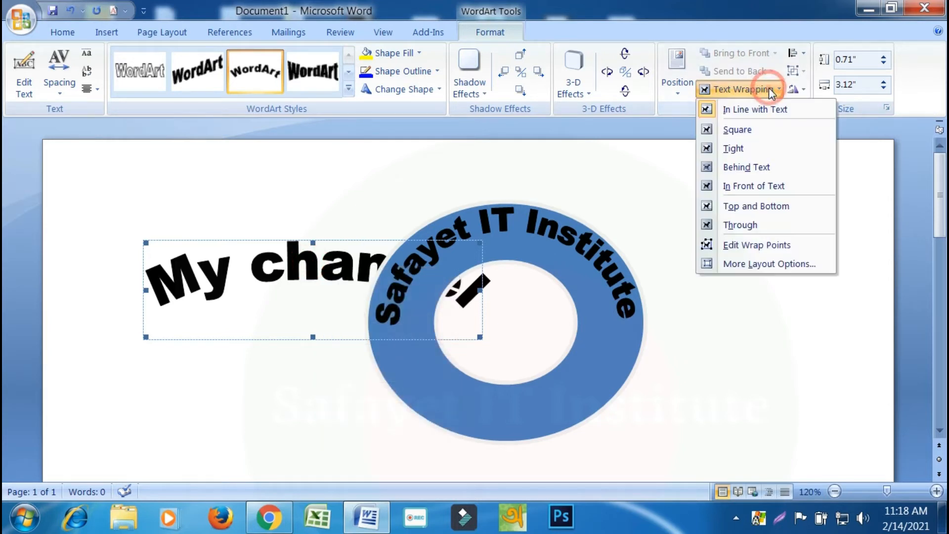
pyautogui.click(744, 187)
pyautogui.moveTo(326, 237); pyautogui.dragTo(531, 340)
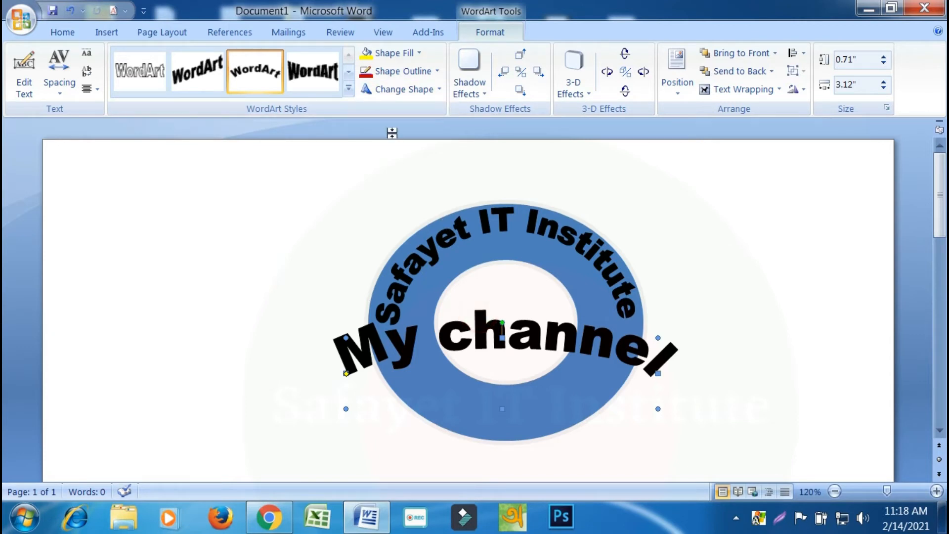
# Apply the downward arch Follow Path shape to the "My channel" WordArt
pyautogui.click(435, 90)
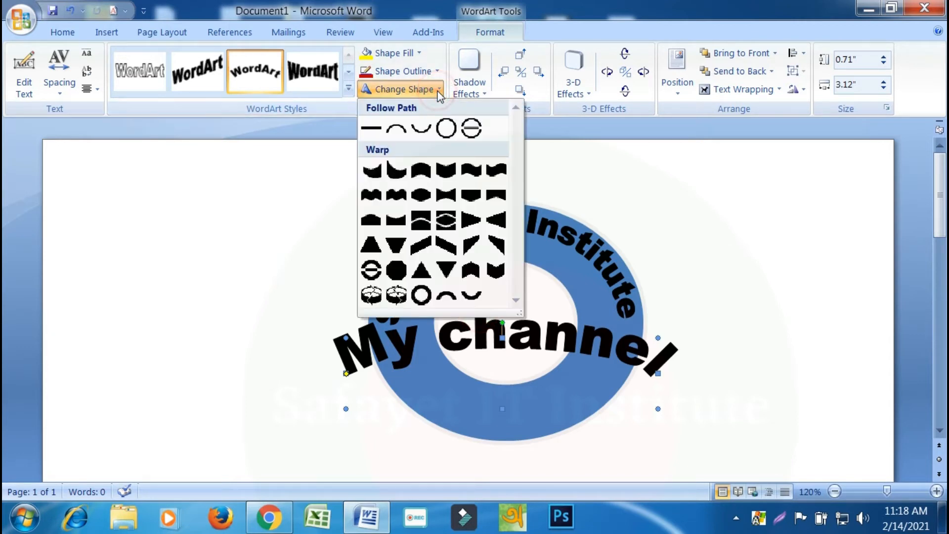
pyautogui.click(419, 129)
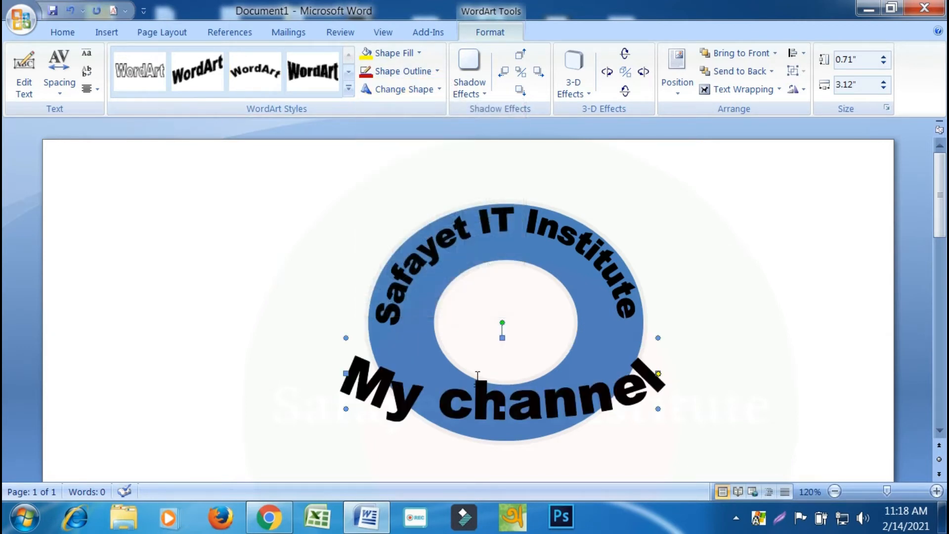
pyautogui.click(503, 332)
pyautogui.click(507, 390)
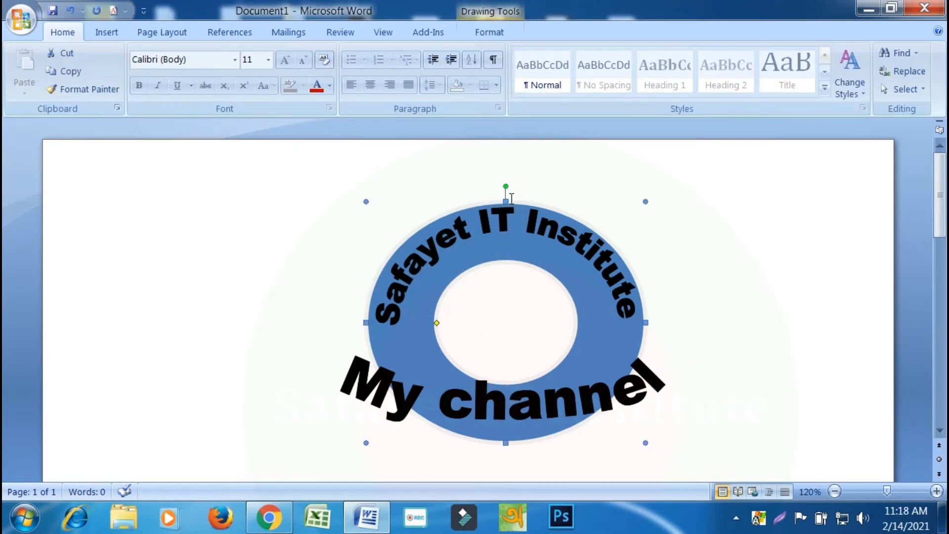
# Resize the "My channel" WordArt to roughly the donut's width and place it over the donut's lower part
pyautogui.click(507, 412)
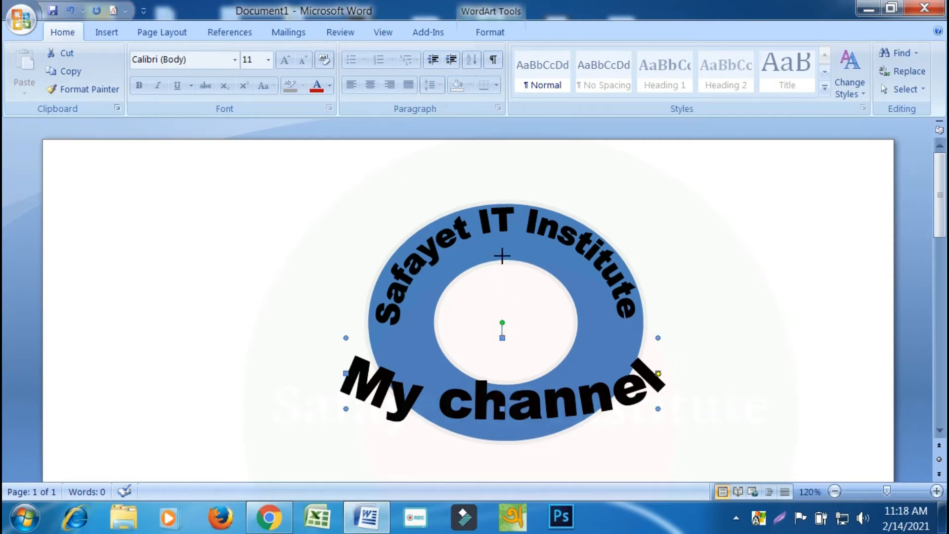
pyautogui.moveTo(471, 149); pyautogui.dragTo(468, 138)
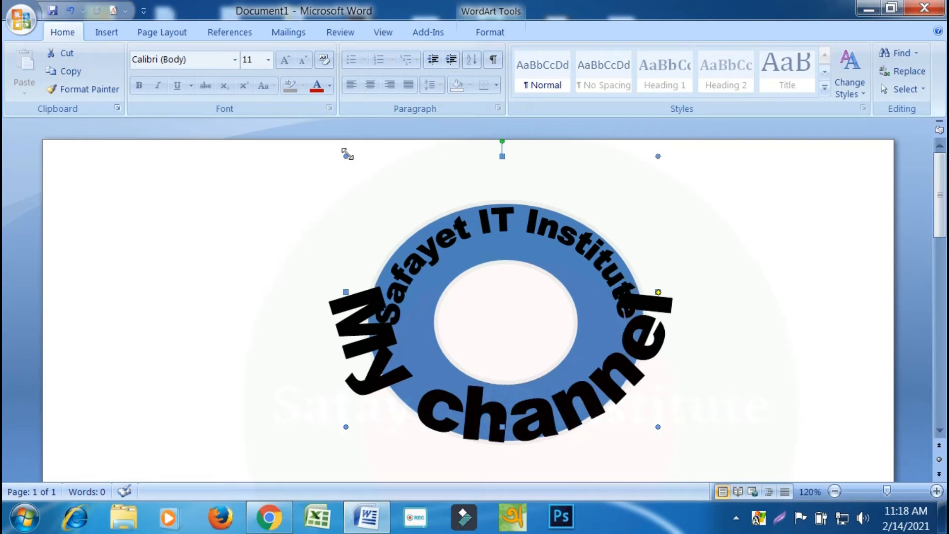
pyautogui.moveTo(347, 155); pyautogui.dragTo(409, 242)
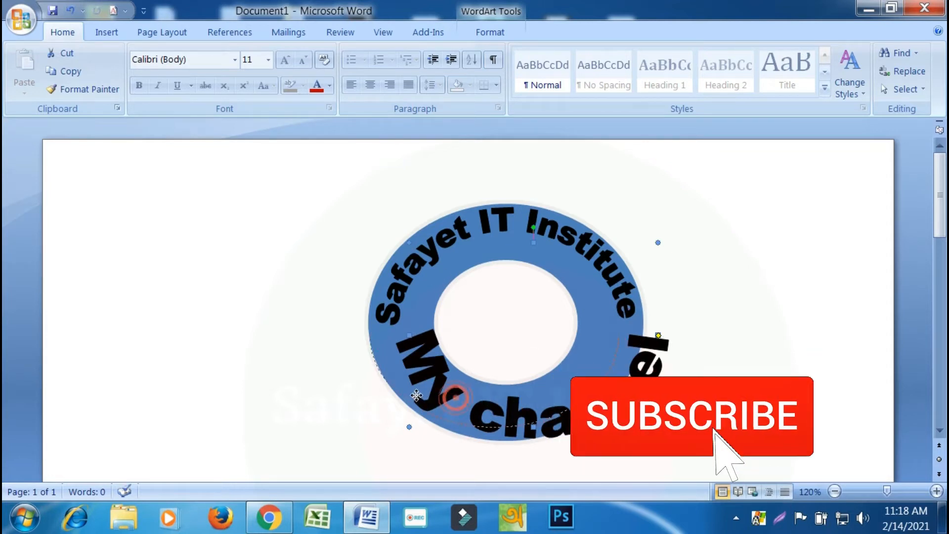
pyautogui.moveTo(456, 395); pyautogui.dragTo(416, 395)
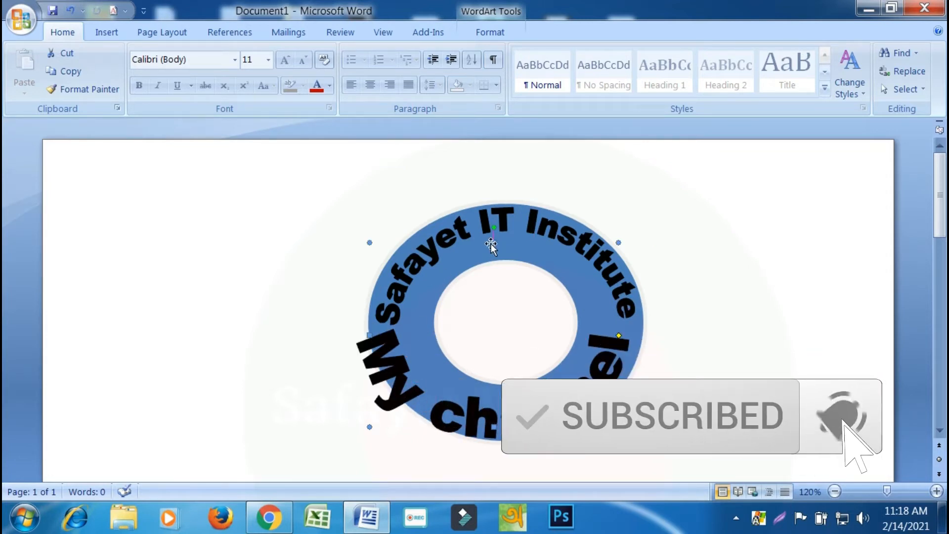
pyautogui.moveTo(491, 243); pyautogui.dragTo(488, 371)
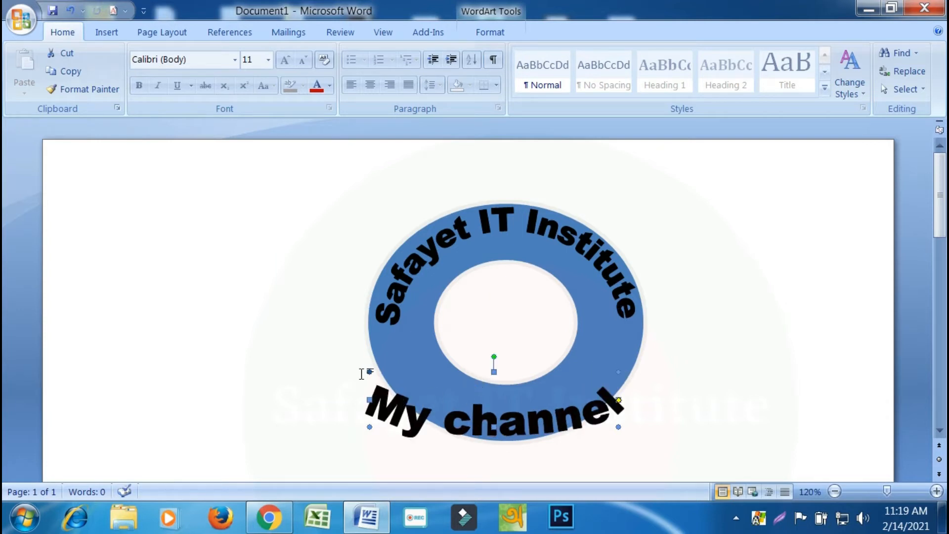
# Shrink the "My channel" WordArt to about 1.35" wide and move it inside the donut's lower band
pyautogui.moveTo(370, 370); pyautogui.dragTo(443, 390)
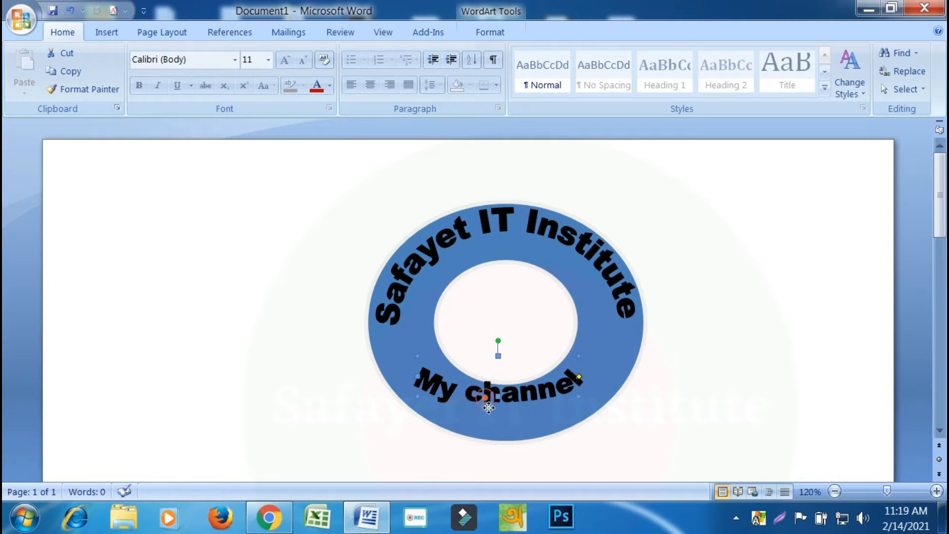
pyautogui.moveTo(495, 411); pyautogui.dragTo(494, 411)
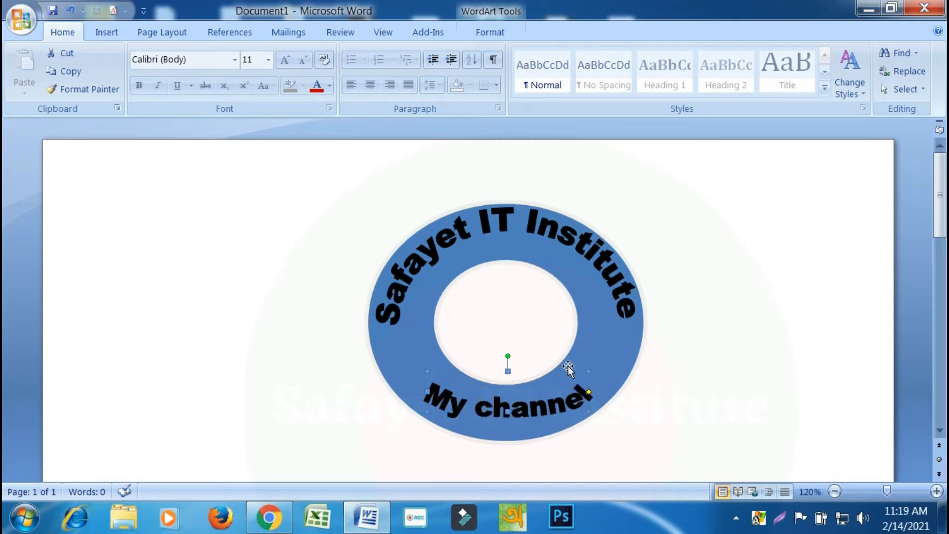
pyautogui.moveTo(589, 371); pyautogui.dragTo(562, 372)
pyautogui.moveTo(512, 411)
pyautogui.mouseDown()
pyautogui.moveTo(527, 411)
pyautogui.moveTo(495, 408)
pyautogui.mouseUp()
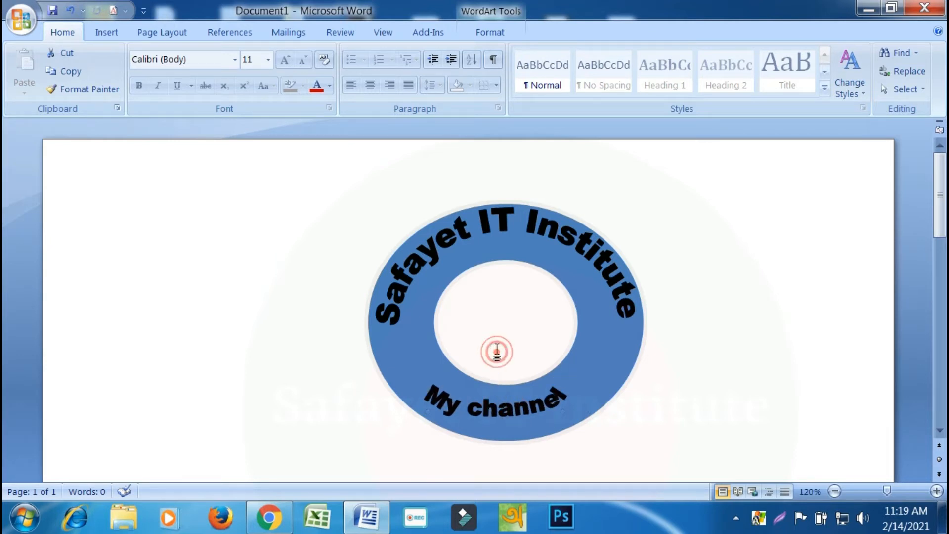
# Increase the "My channel" WordArt's height to about 0.71" for a deeper curve, center it in the donut's lower band and deselect it
pyautogui.click(493, 368)
pyautogui.click(495, 396)
pyautogui.click(496, 376)
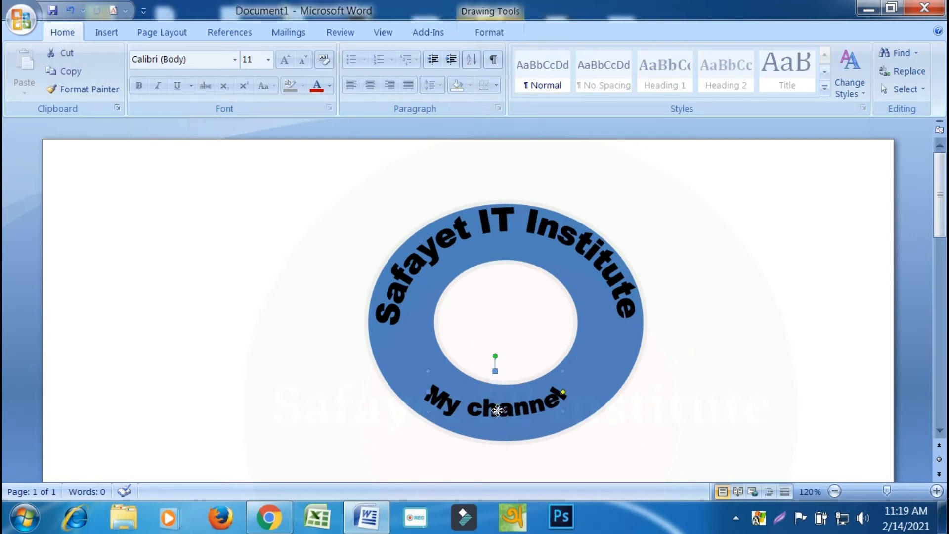
pyautogui.click(508, 367)
pyautogui.click(503, 417)
pyautogui.click(502, 409)
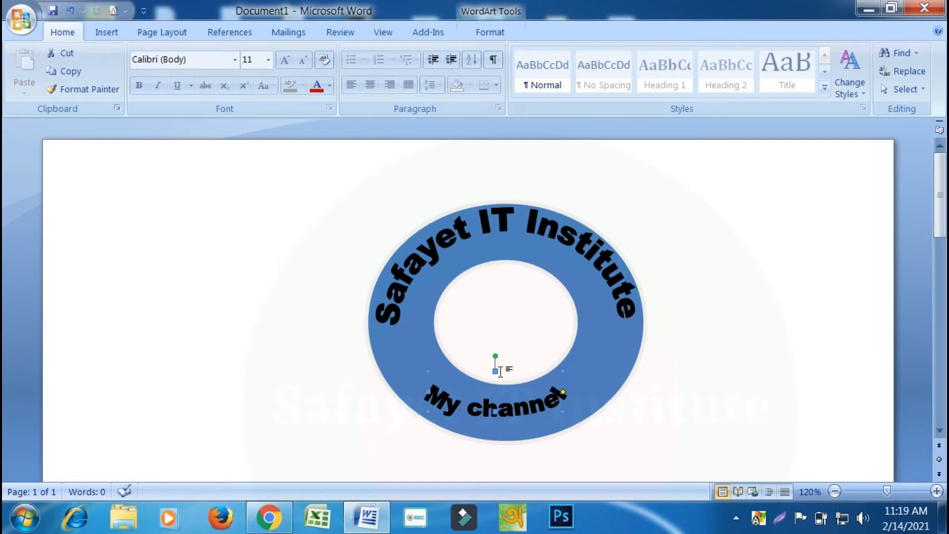
pyautogui.moveTo(496, 368); pyautogui.dragTo(501, 341)
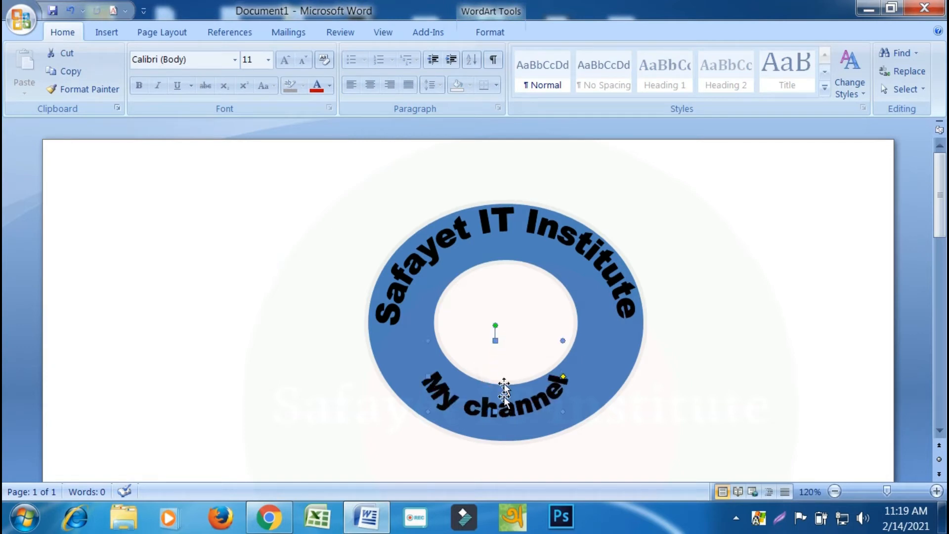
pyautogui.moveTo(505, 412)
pyautogui.mouseDown()
pyautogui.moveTo(519, 422)
pyautogui.moveTo(504, 420)
pyautogui.moveTo(523, 420)
pyautogui.moveTo(507, 420)
pyautogui.mouseUp()
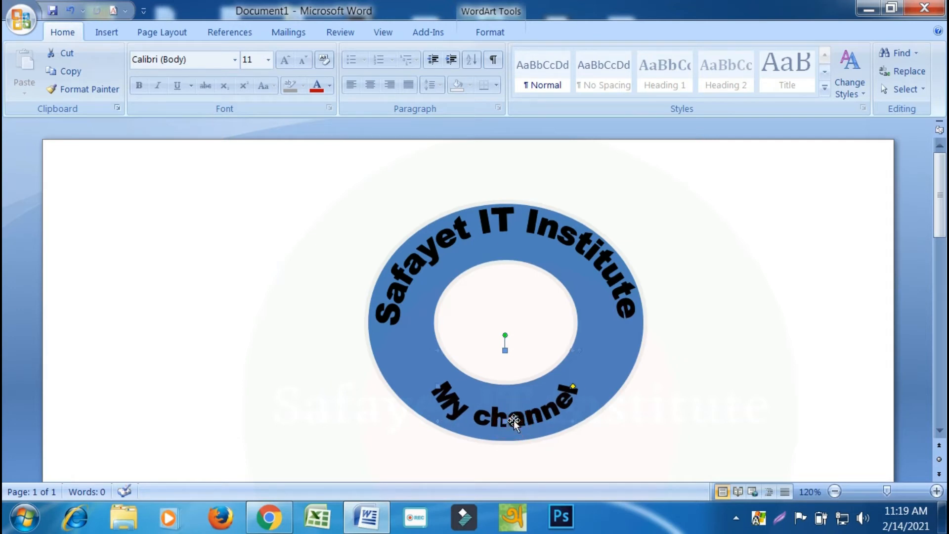
pyautogui.click(318, 251)
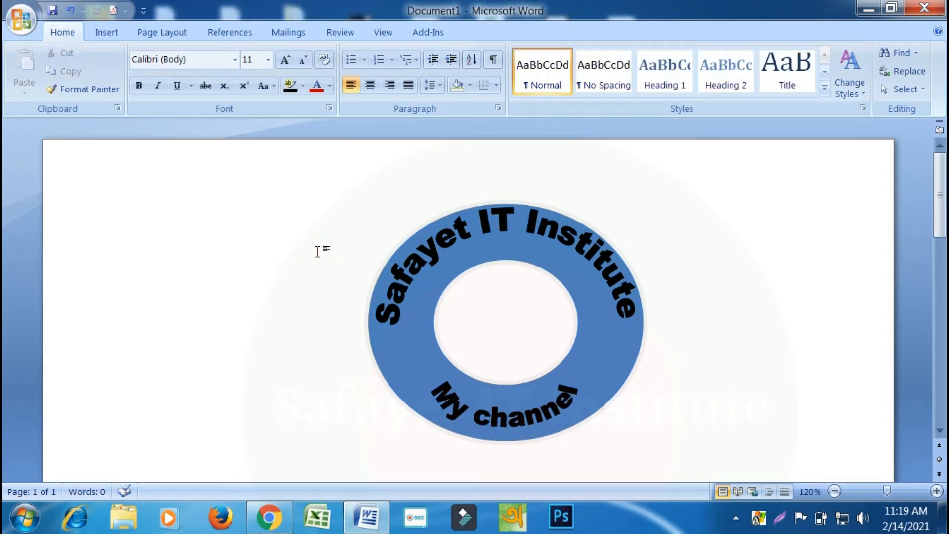
# Draw a five-point star about 0.35" high and 0.44" wide on the donut's left band, below the "Safayet IT Institute" text
pyautogui.scroll(-3, 679, 322)
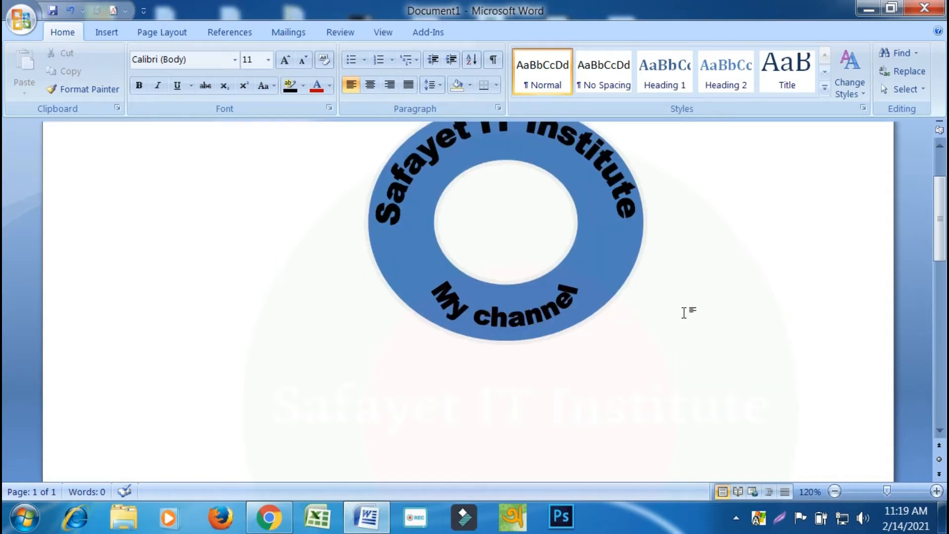
pyautogui.scroll(1, 684, 312)
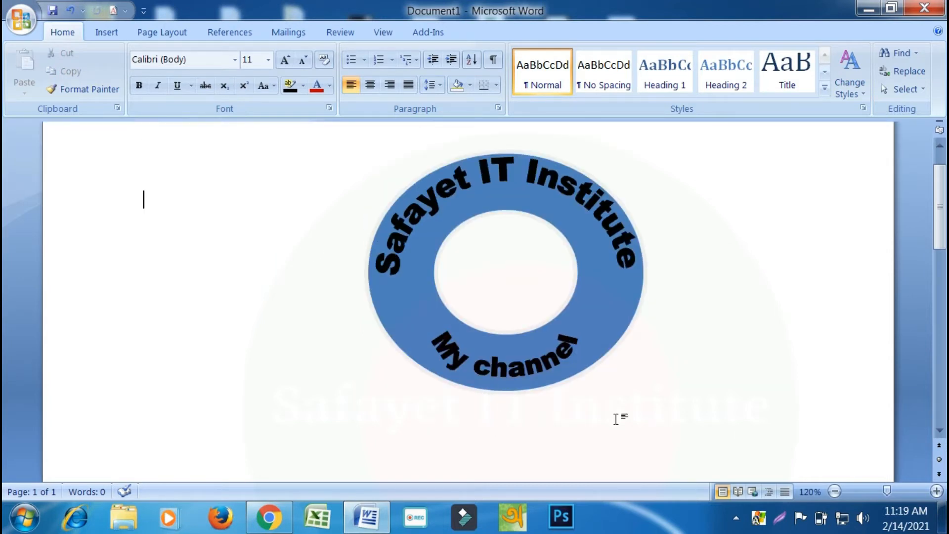
pyautogui.click(106, 32)
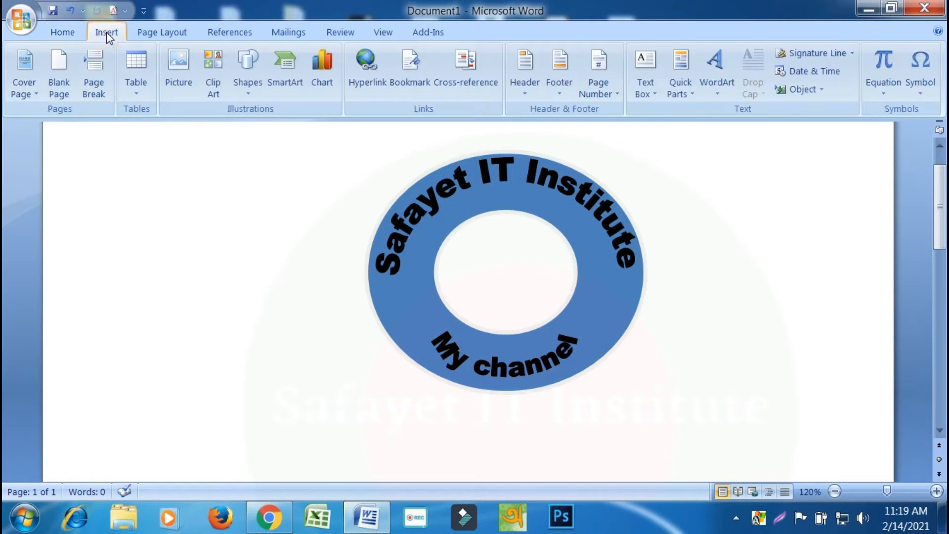
pyautogui.click(243, 90)
pyautogui.scroll(-1, 277, 383)
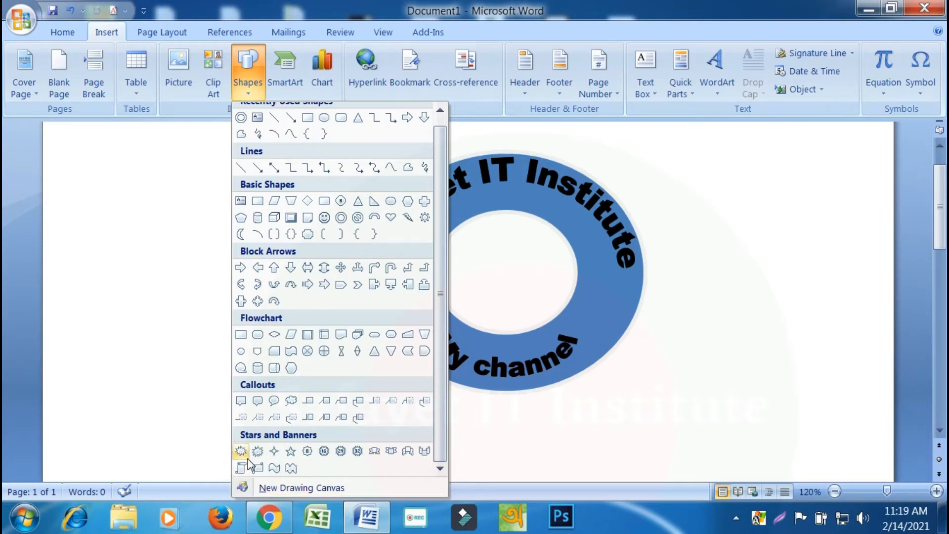
pyautogui.click(290, 451)
pyautogui.moveTo(386, 288); pyautogui.dragTo(431, 323)
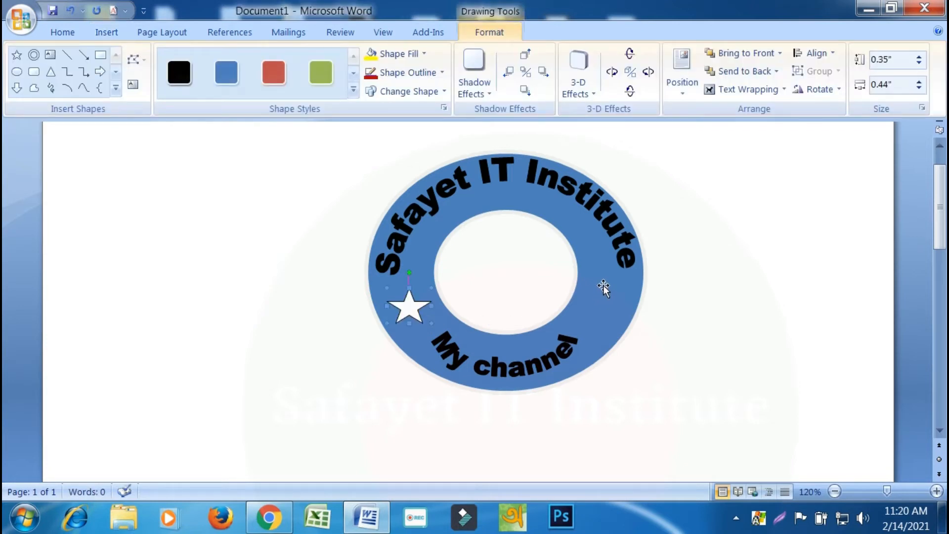
# Fill the star on the donut's left band with standard yellow
pyautogui.click(600, 286)
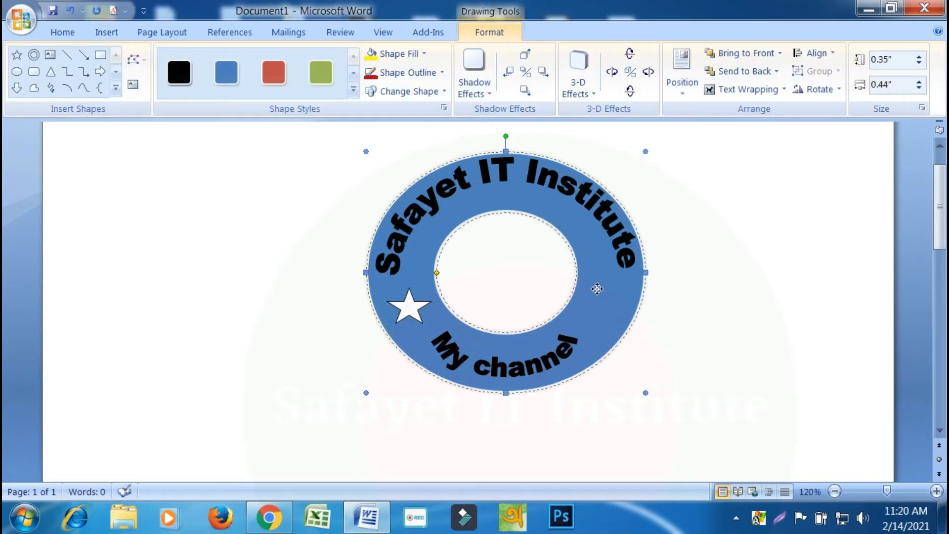
pyautogui.click(407, 311)
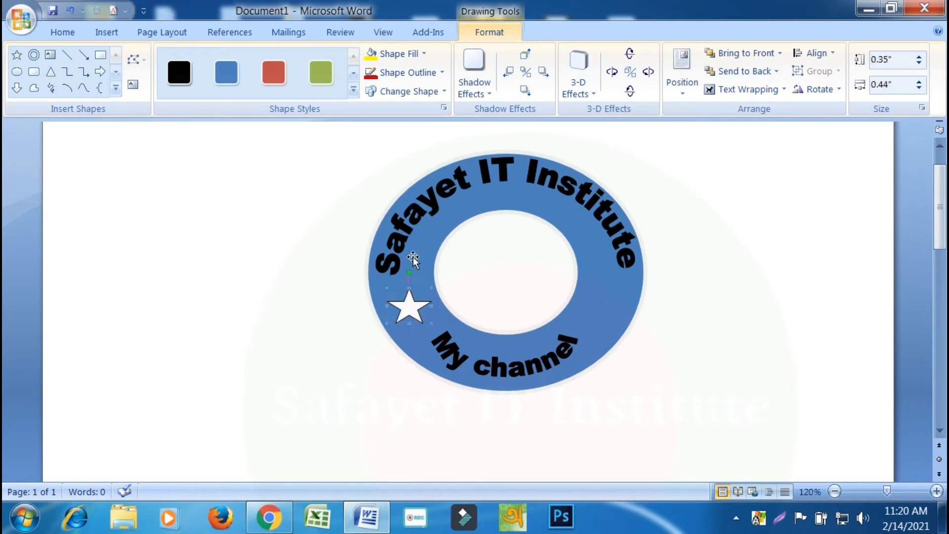
pyautogui.click(424, 55)
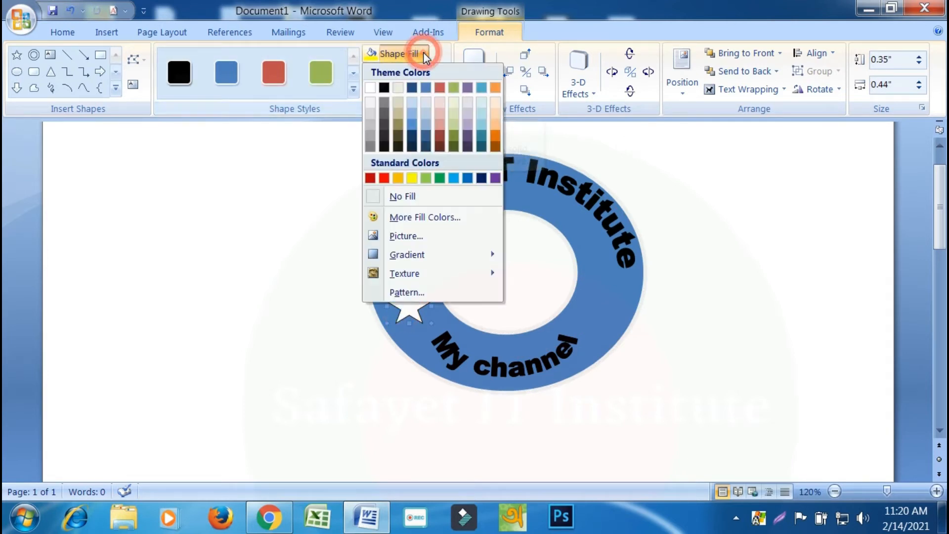
pyautogui.click(411, 178)
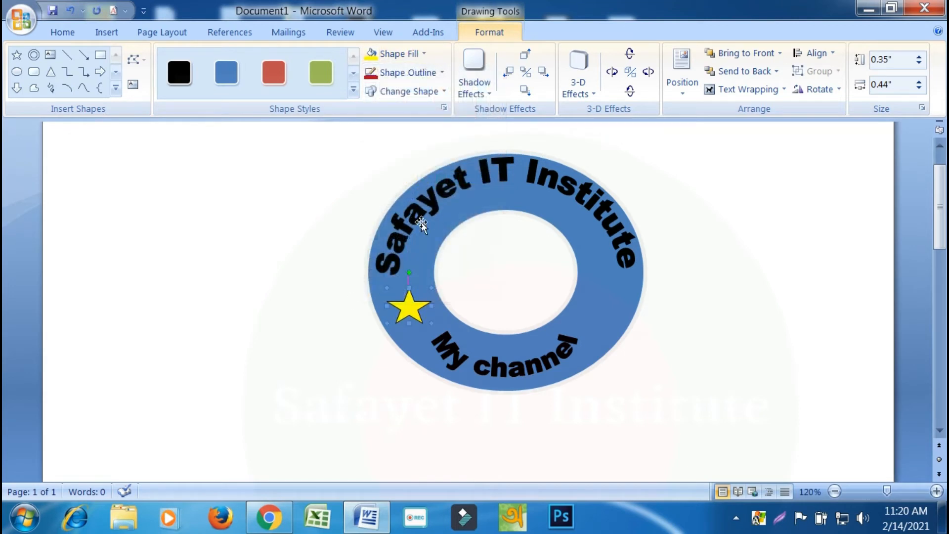
pyautogui.click(423, 222)
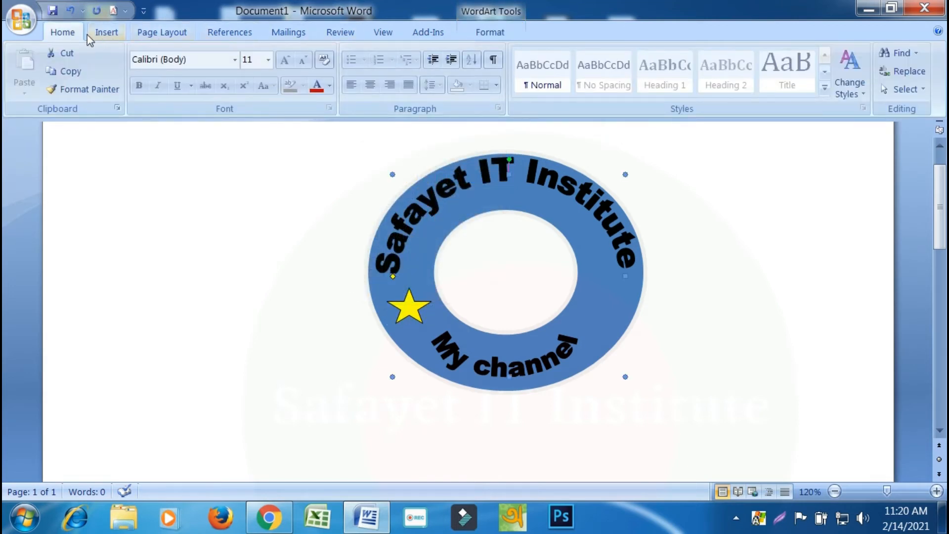
# Copy the yellow star, paste a duplicate and place it on the donut's right band opposite the first star
pyautogui.click(107, 33)
pyautogui.click(107, 33)
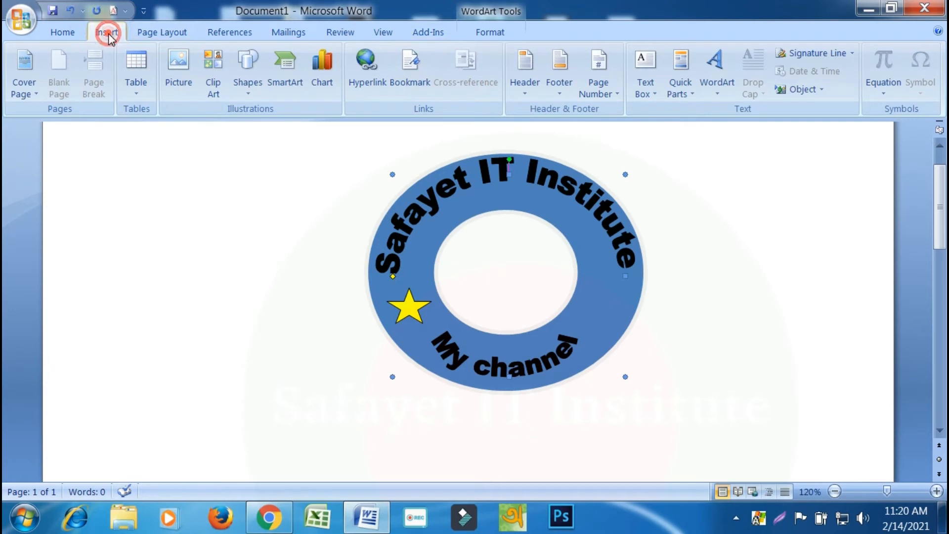
pyautogui.click(63, 33)
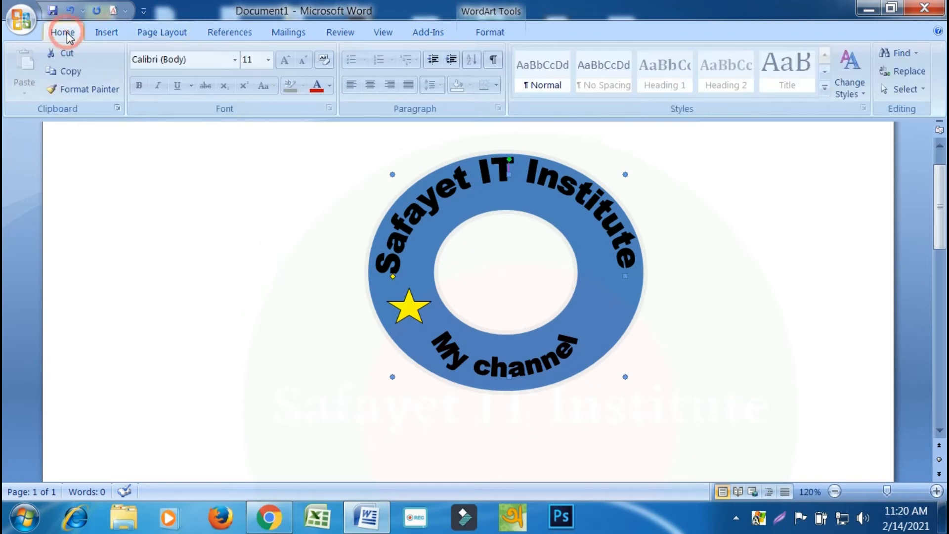
pyautogui.click(412, 316)
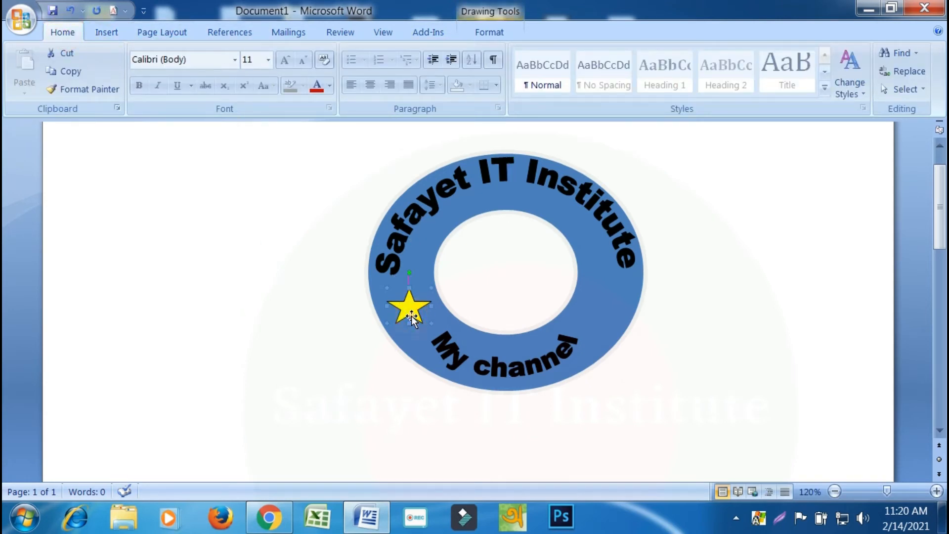
pyautogui.doubleClick(412, 316)
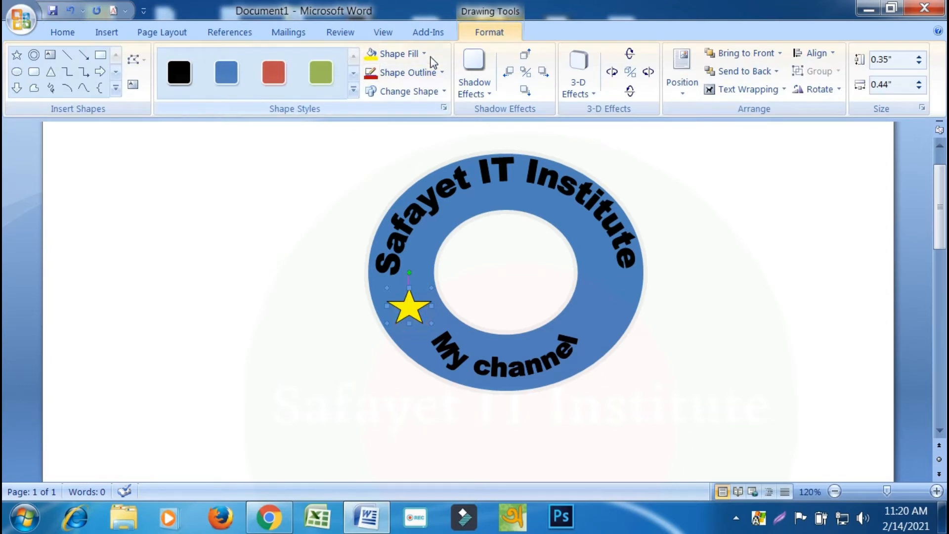
pyautogui.click(415, 309)
pyautogui.rightClick(415, 309)
pyautogui.click(451, 339)
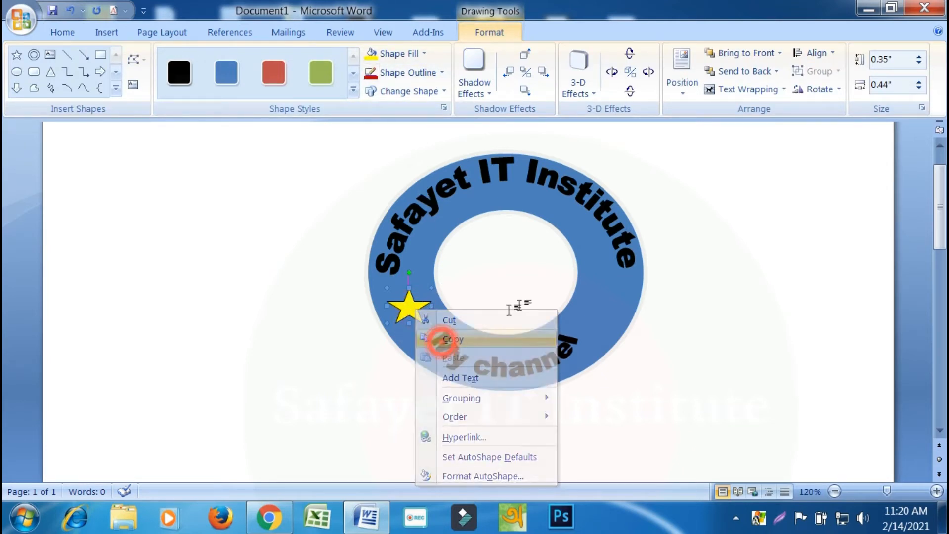
pyautogui.click(451, 329)
pyautogui.rightClick(451, 328)
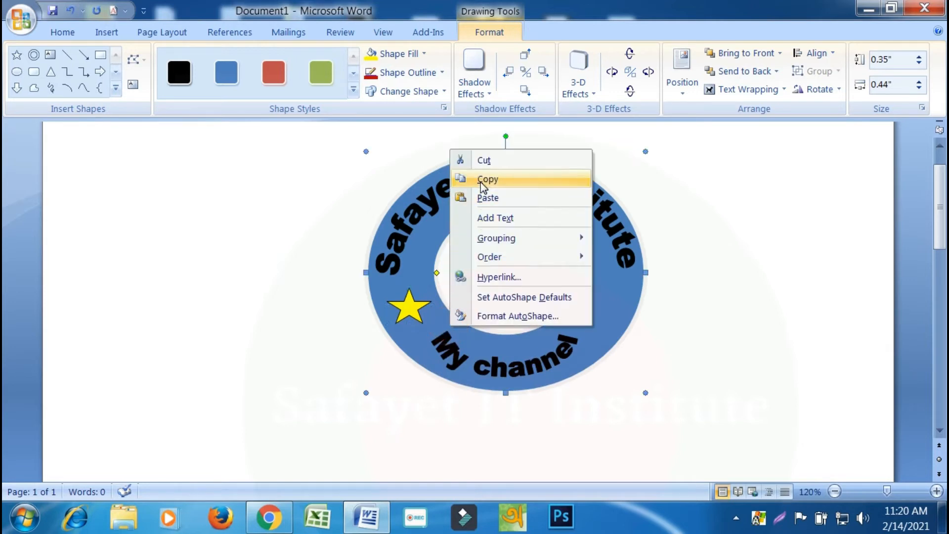
pyautogui.click(484, 198)
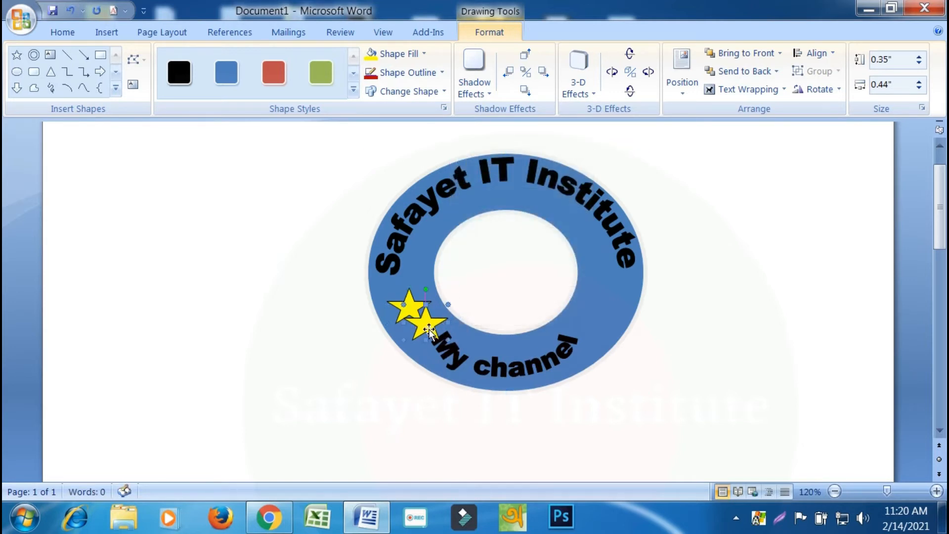
pyautogui.moveTo(481, 305); pyautogui.dragTo(610, 304)
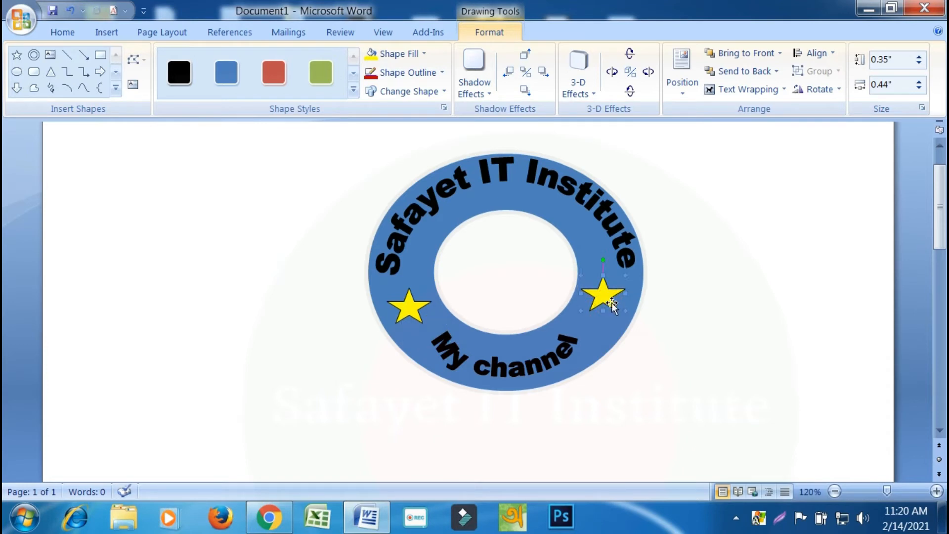
# Fill the "Safayet IT Institute" WordArt with the lightest aqua theme color and select the "My channel" WordArt
pyautogui.click(388, 262)
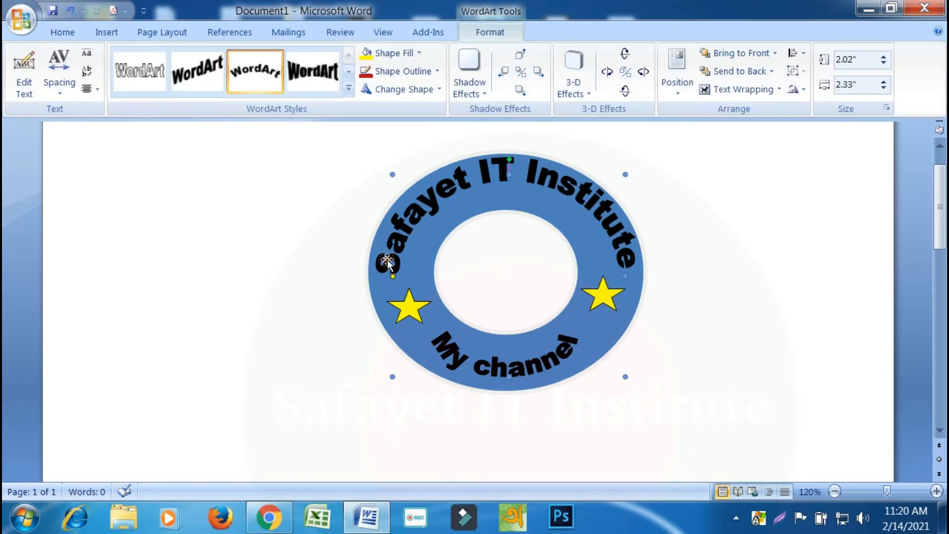
pyautogui.click(419, 53)
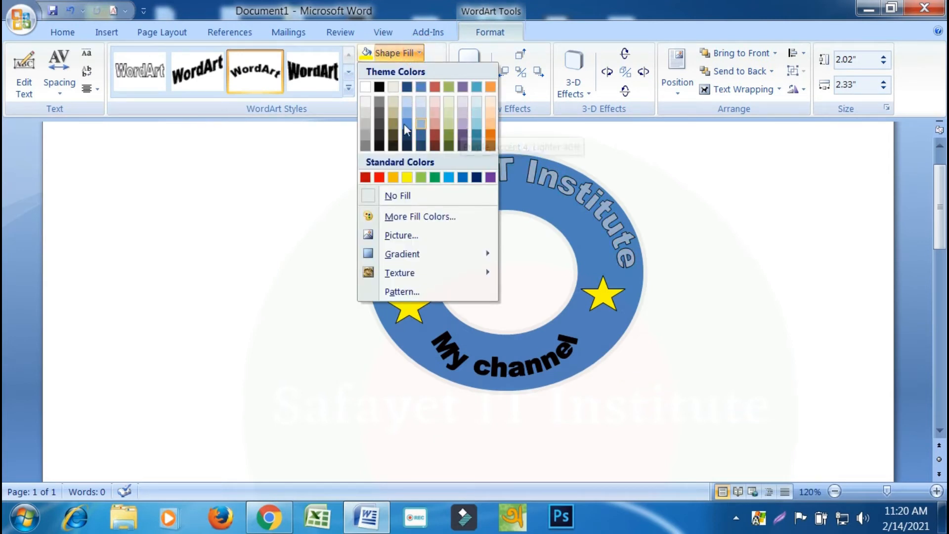
pyautogui.click(475, 103)
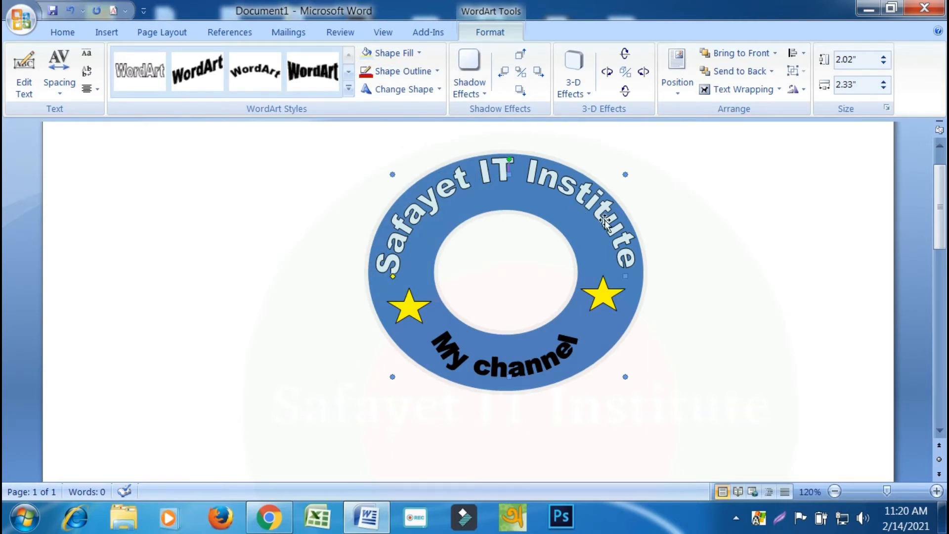
pyautogui.click(530, 362)
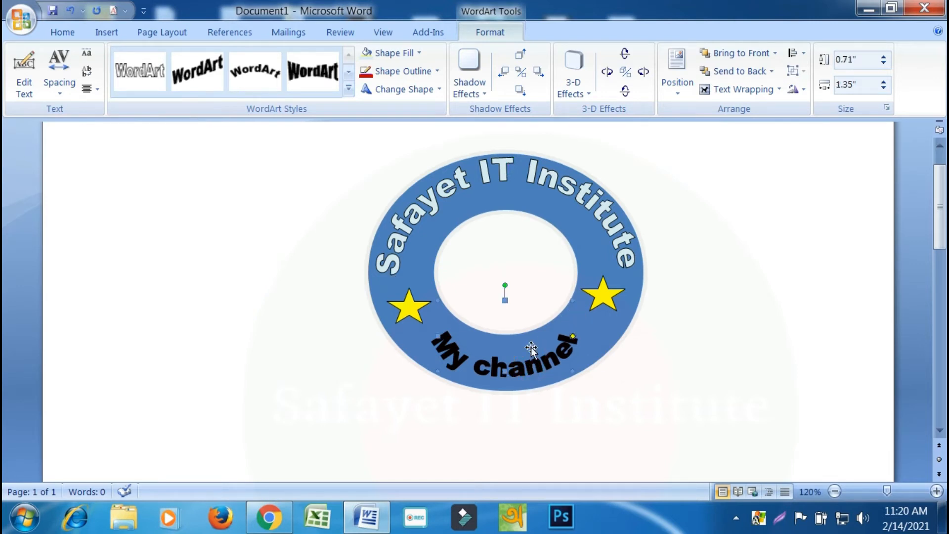
# Fill the "My channel" WordArt with the lightest purple theme color and deselect it
pyautogui.click(423, 54)
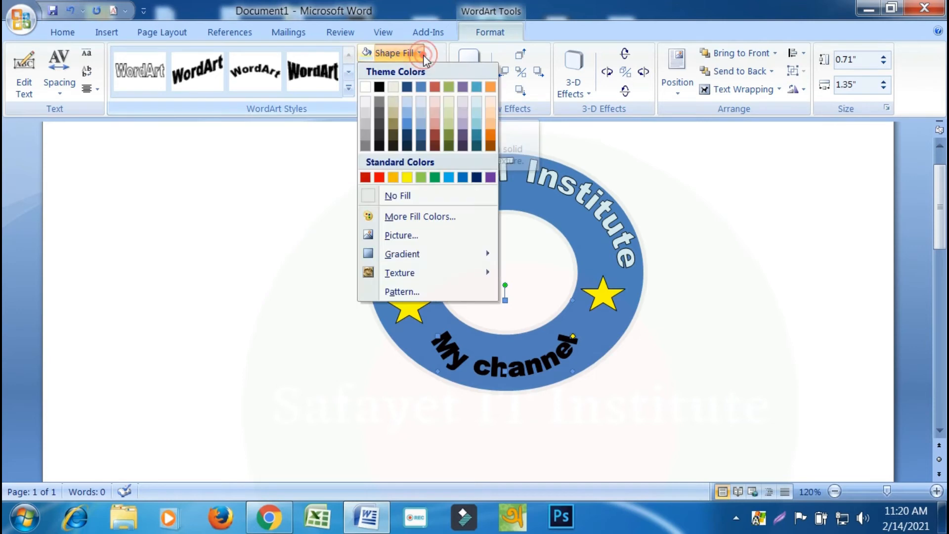
pyautogui.click(460, 105)
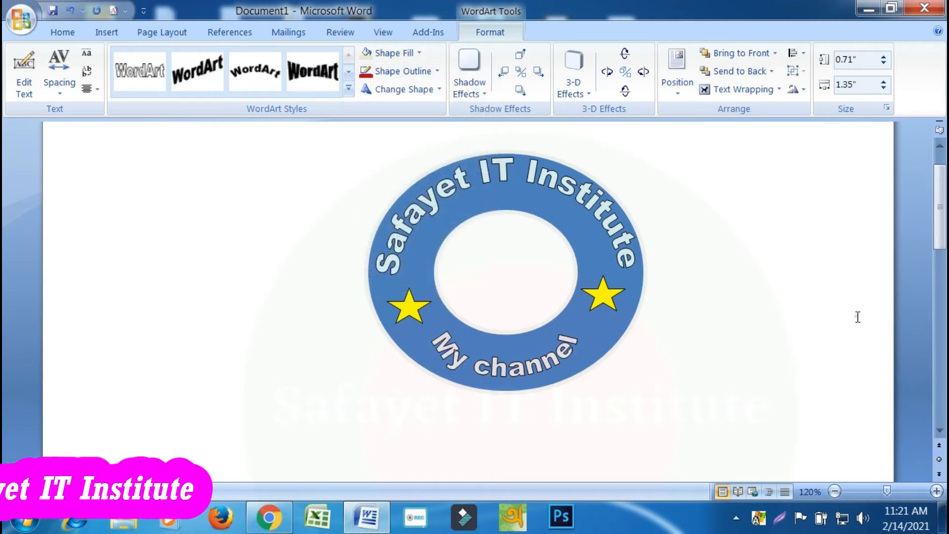
pyautogui.click(858, 317)
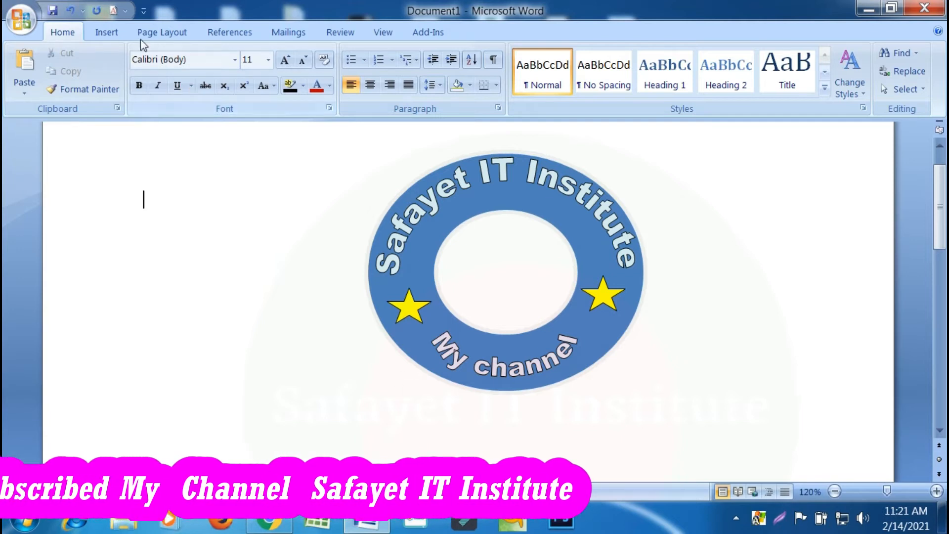
# Draw a ribbon banner about 0.76" high and 2.47" wide below the donut, nudged up to overlap its lower edge
pyautogui.click(102, 32)
pyautogui.click(246, 89)
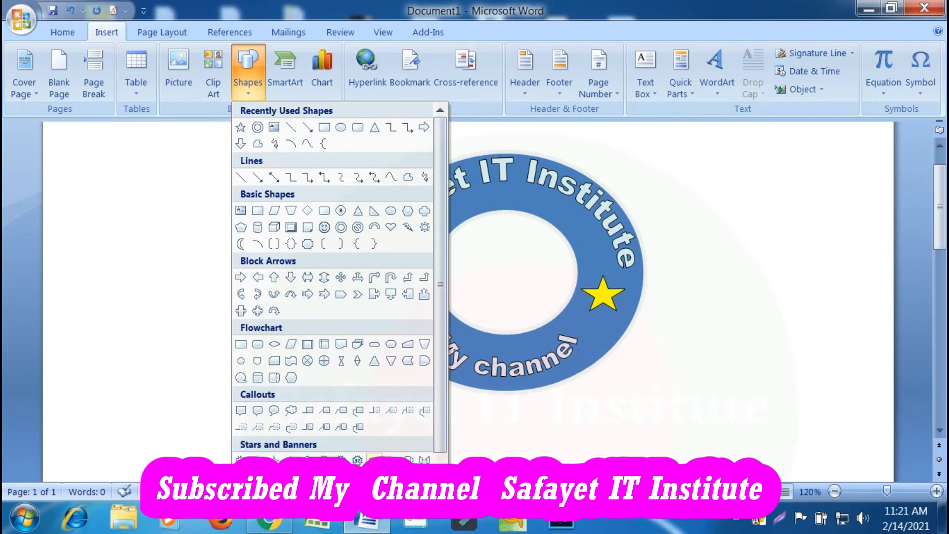
pyautogui.click(372, 457)
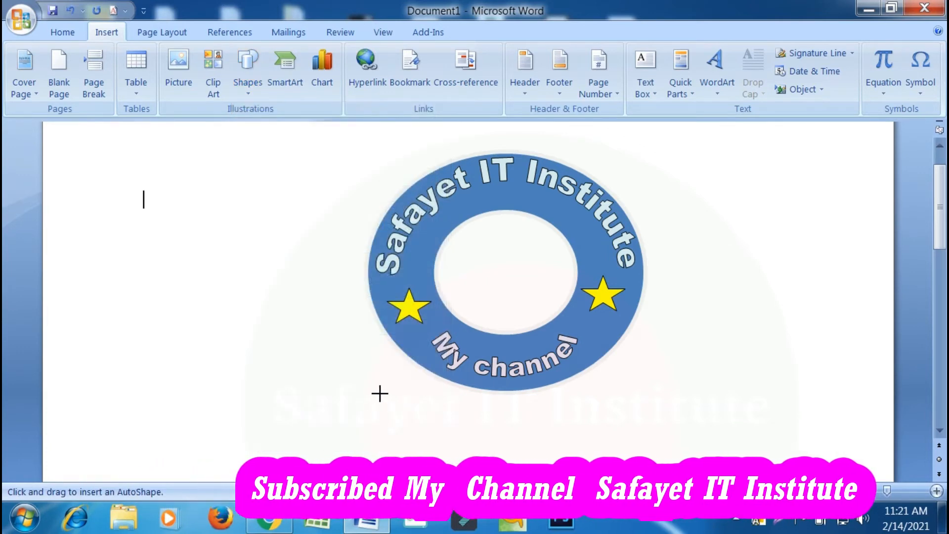
pyautogui.moveTo(383, 388)
pyautogui.mouseDown()
pyautogui.moveTo(594, 424)
pyautogui.moveTo(629, 445)
pyautogui.moveTo(630, 464)
pyautogui.mouseUp()
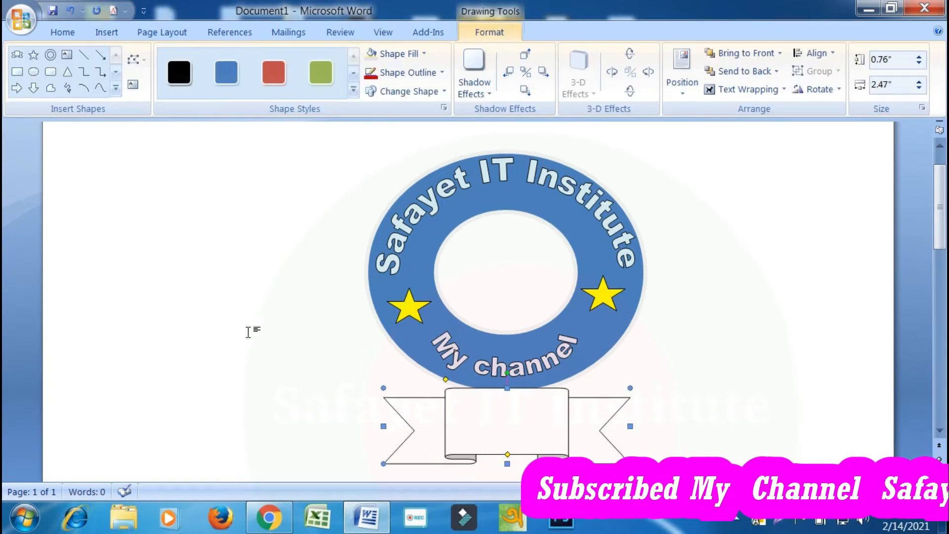
pyautogui.click(488, 416)
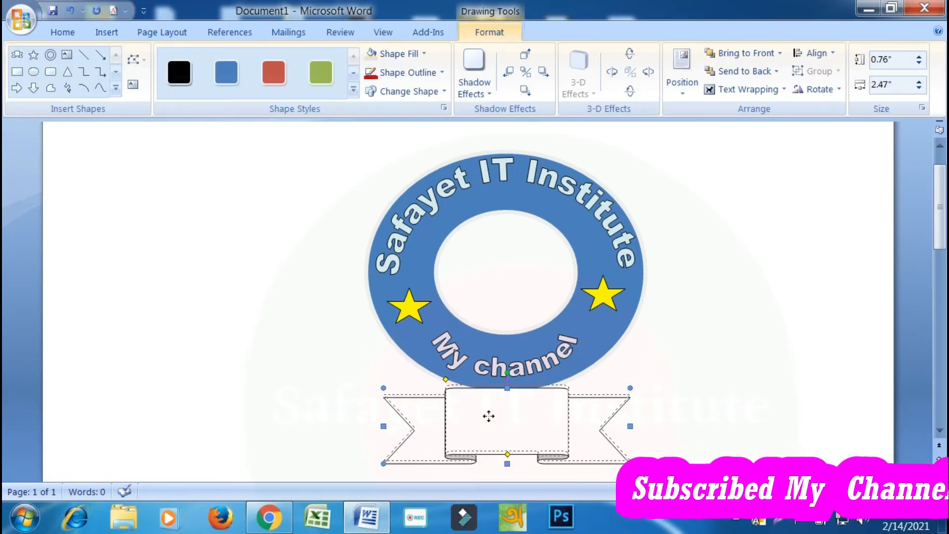
pyautogui.moveTo(488, 416); pyautogui.dragTo(489, 415)
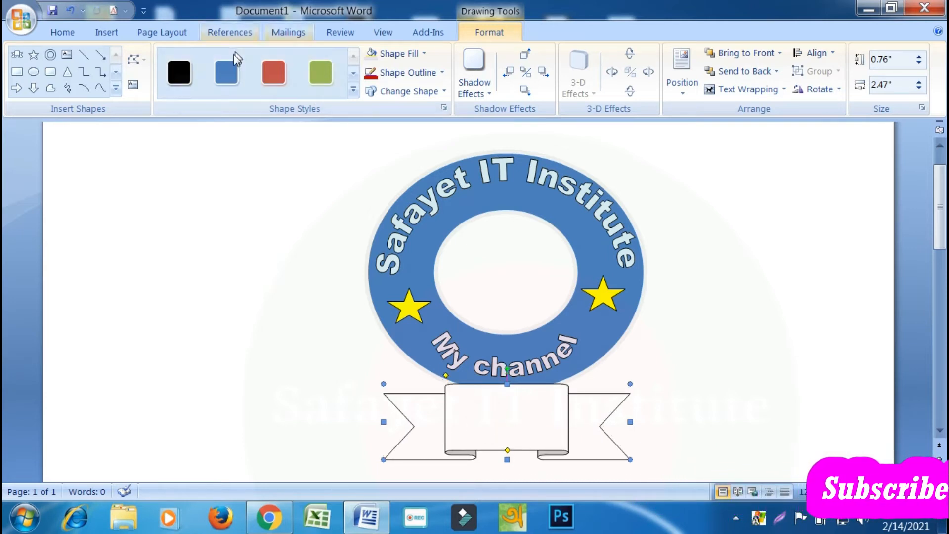
# Apply the blue shape style with a light outline to the ribbon banner and deselect it
pyautogui.click(229, 74)
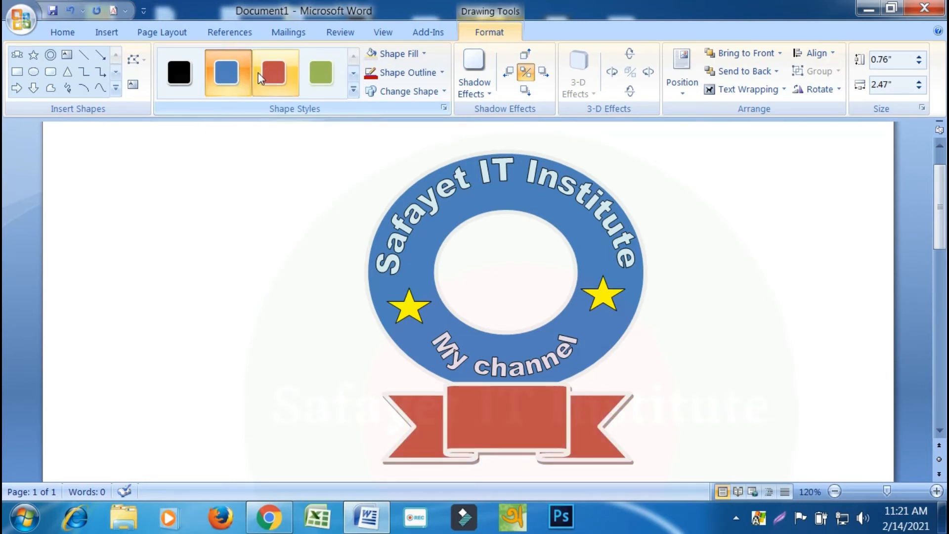
pyautogui.click(242, 72)
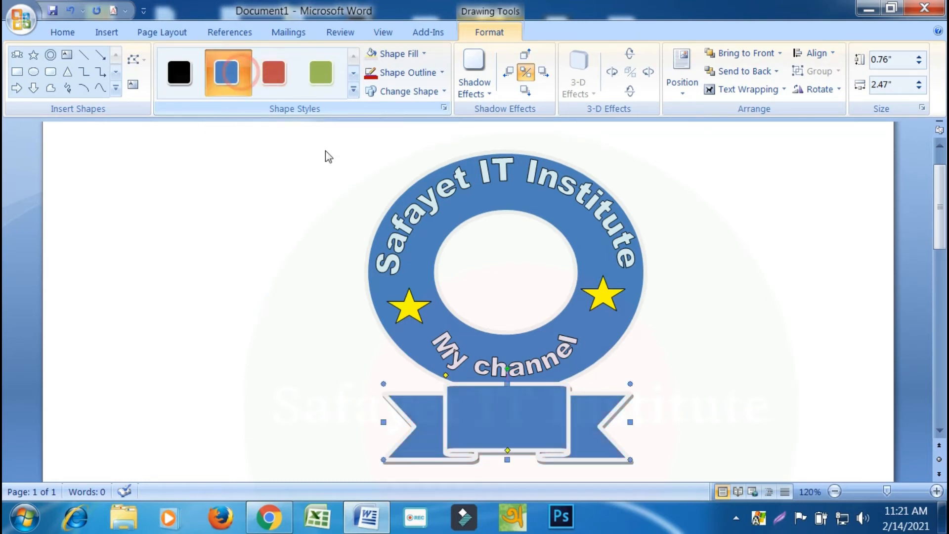
pyautogui.click(873, 355)
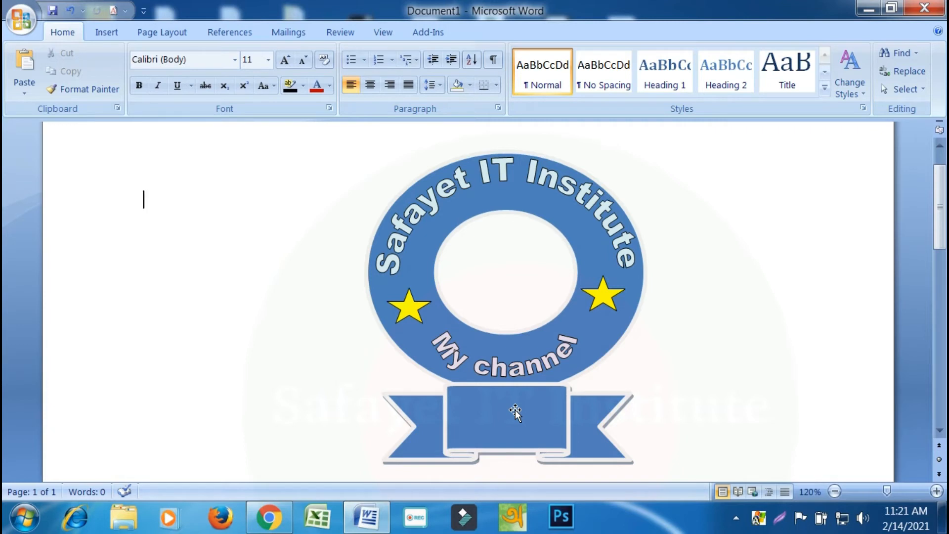
# Insert a "Welcome" WordArt using the black arched style, in 36-point Arial Black
pyautogui.click(101, 34)
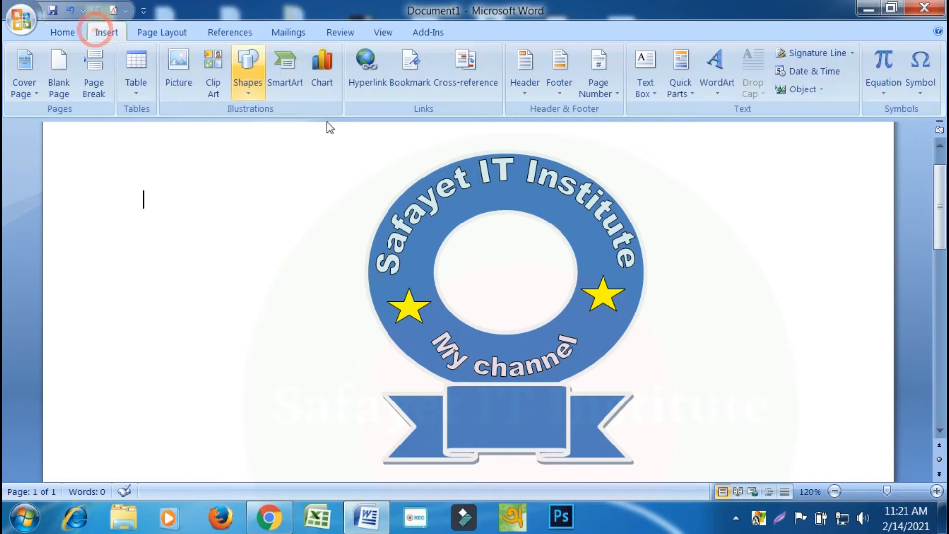
pyautogui.click(714, 88)
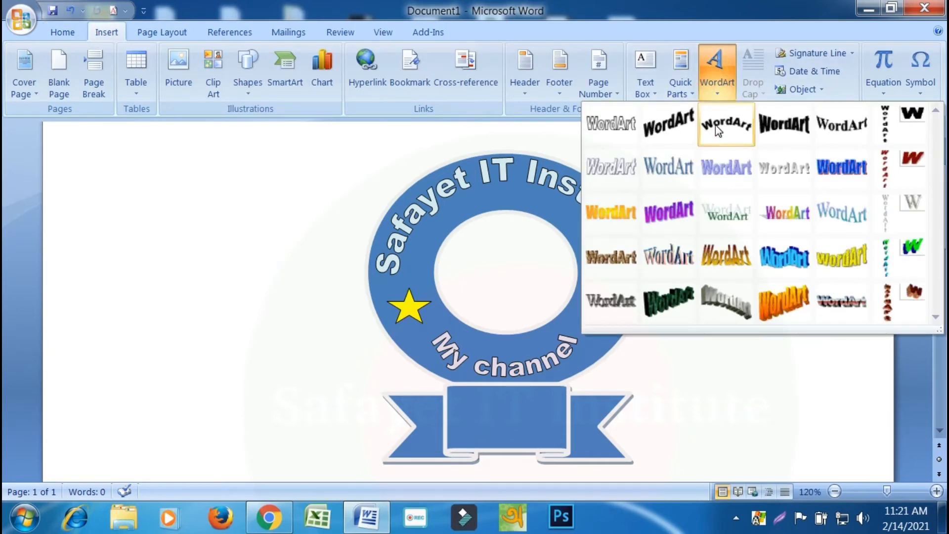
pyautogui.click(716, 125)
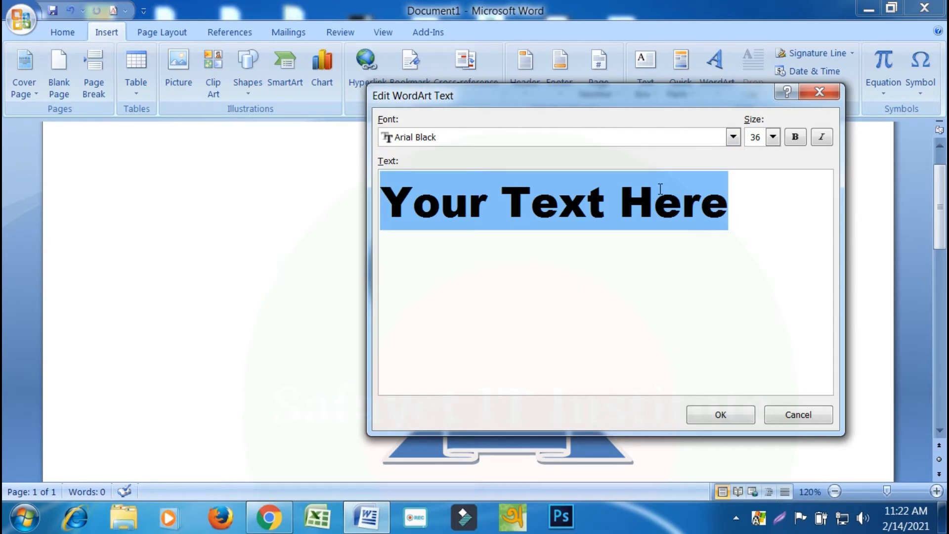
pyautogui.write('Wel')
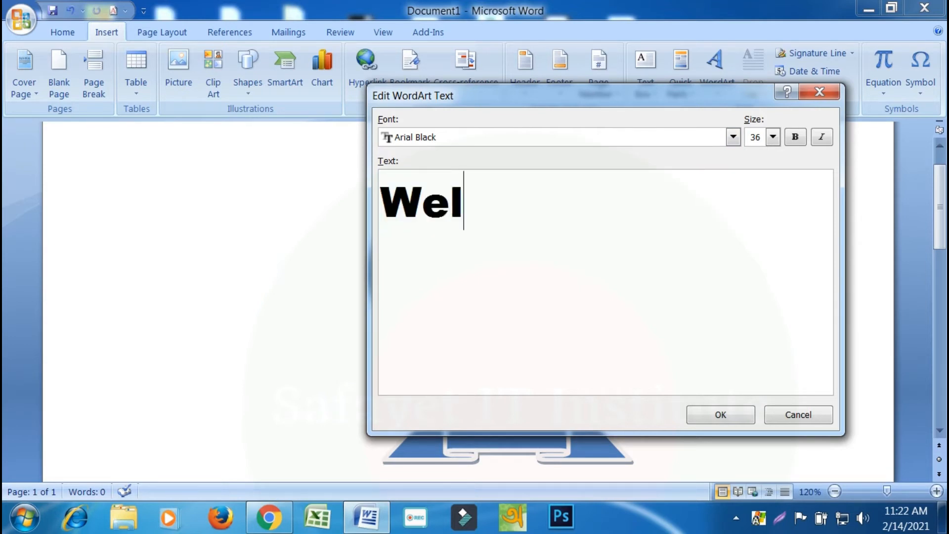
pyautogui.write('come')
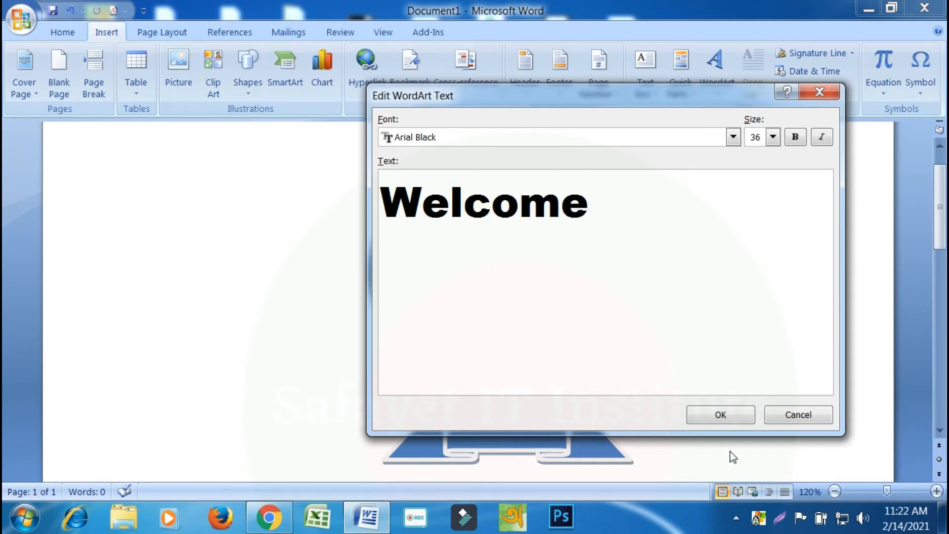
pyautogui.click(731, 417)
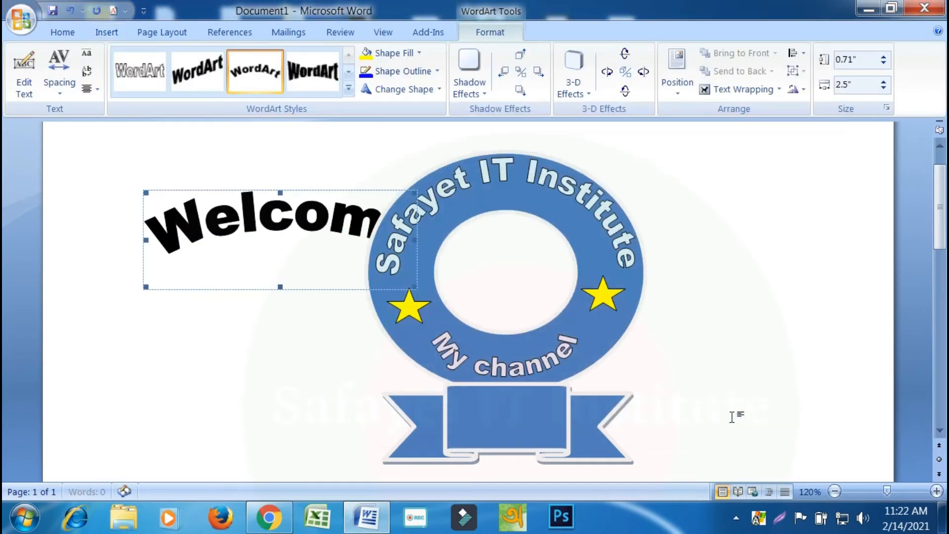
# Set the "Welcome" WordArt's text wrapping to In Front of Text and move it onto the ribbon banner
pyautogui.rightClick(316, 215)
pyautogui.click(275, 221)
pyautogui.click(771, 89)
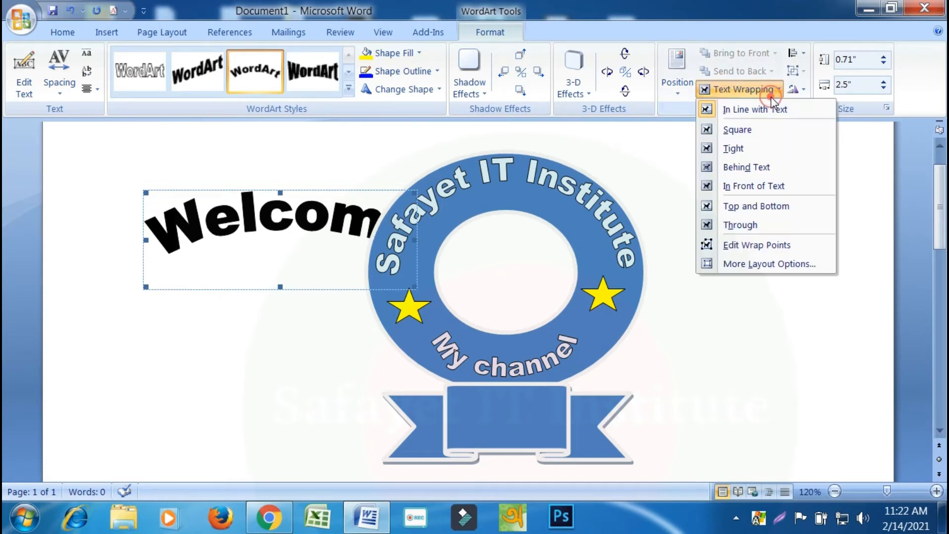
pyautogui.click(750, 186)
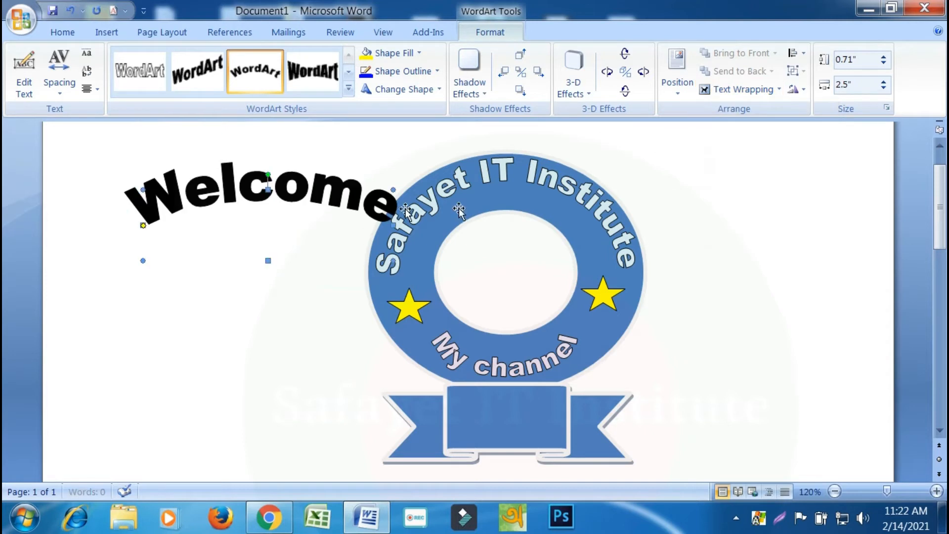
pyautogui.moveTo(300, 199); pyautogui.dragTo(430, 327)
pyautogui.moveTo(411, 366); pyautogui.dragTo(501, 433)
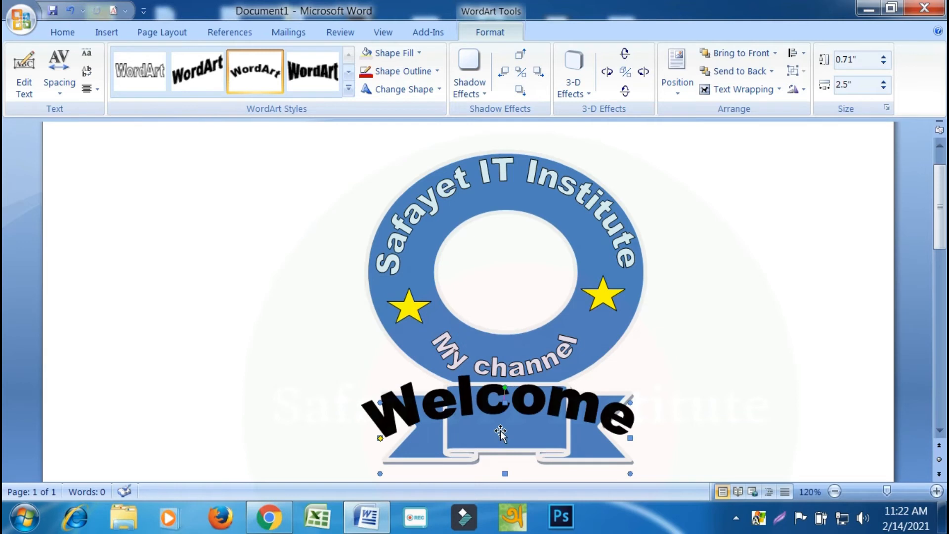
# Change the "Welcome" WordArt to an unarched shape, shrink it to about 0.35" by 0.92" and center it on the banner's middle panel
pyautogui.click(438, 89)
pyautogui.click(370, 127)
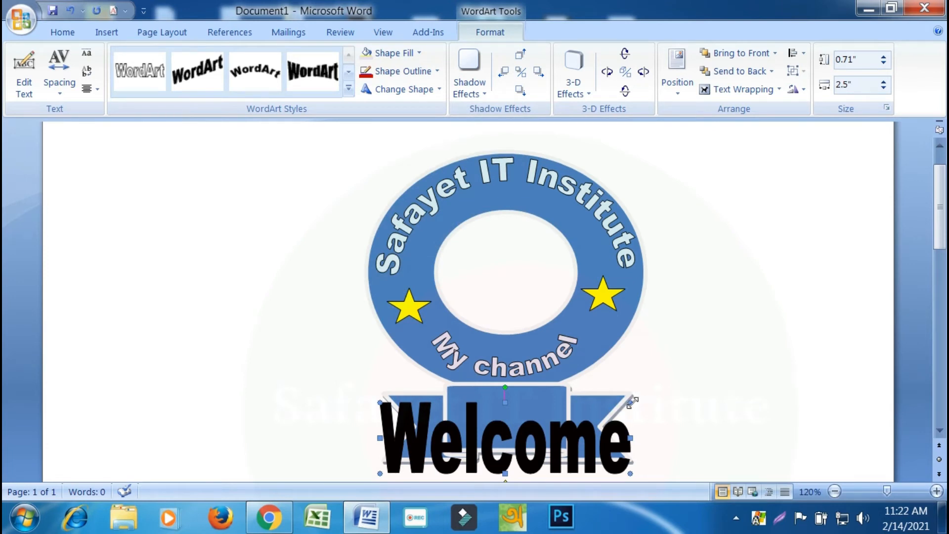
pyautogui.moveTo(525, 418); pyautogui.dragTo(510, 403)
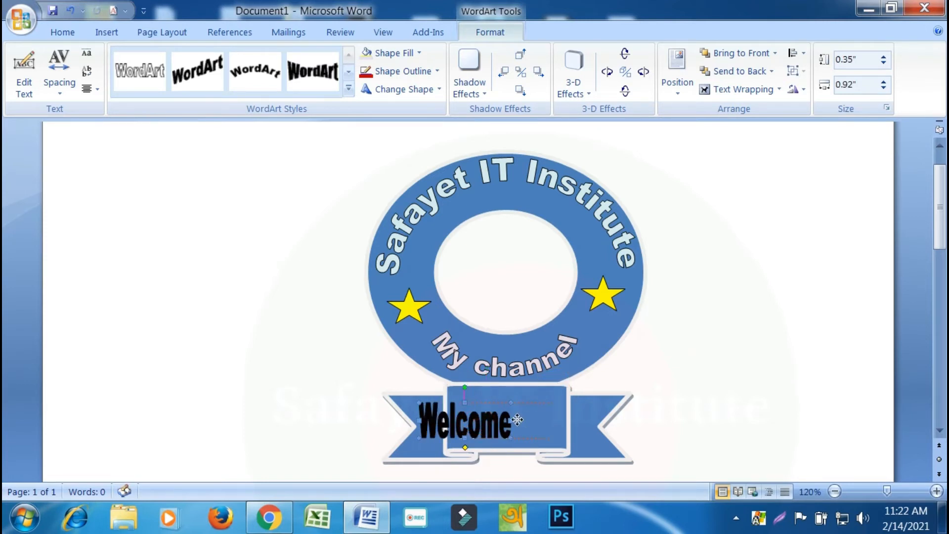
pyautogui.moveTo(523, 419); pyautogui.dragTo(522, 419)
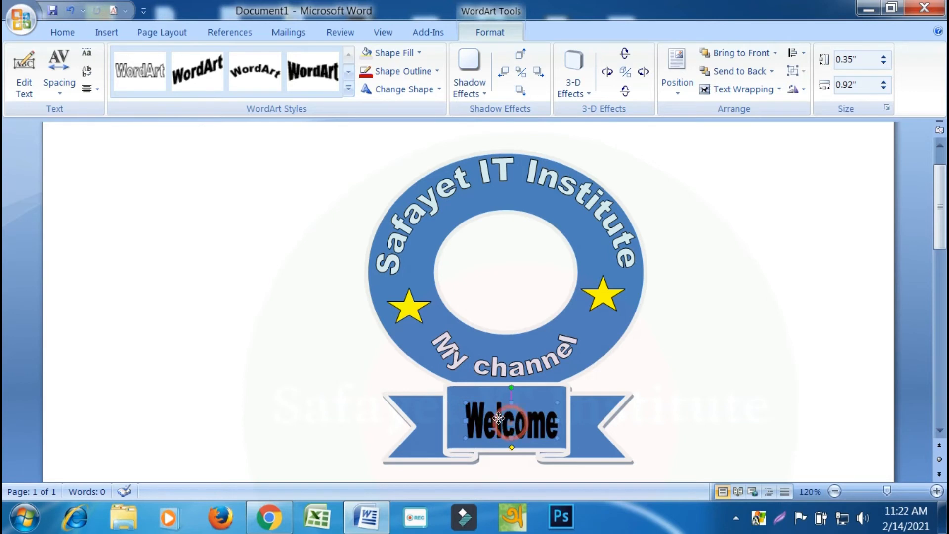
pyautogui.moveTo(498, 417); pyautogui.dragTo(509, 420)
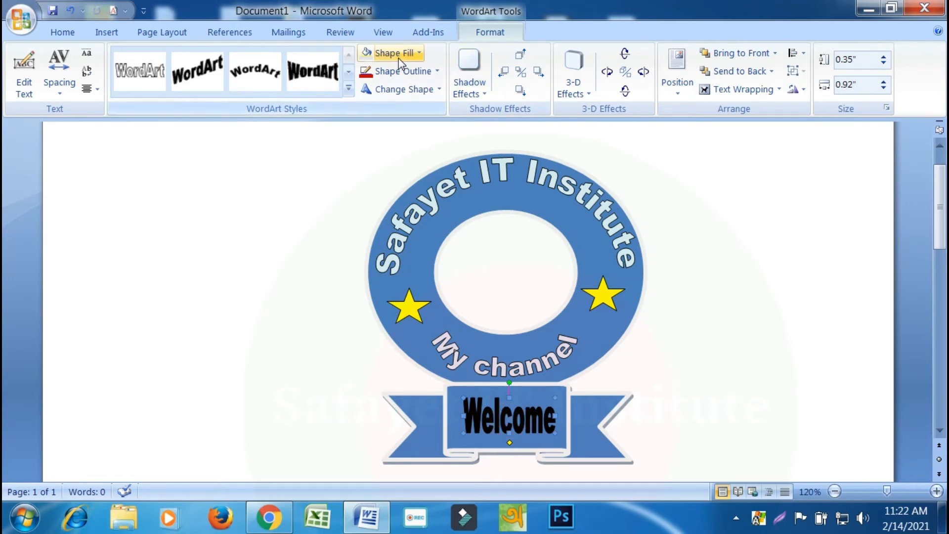
# Fill the "Welcome" WordArt with standard orange and deselect it
pyautogui.click(422, 52)
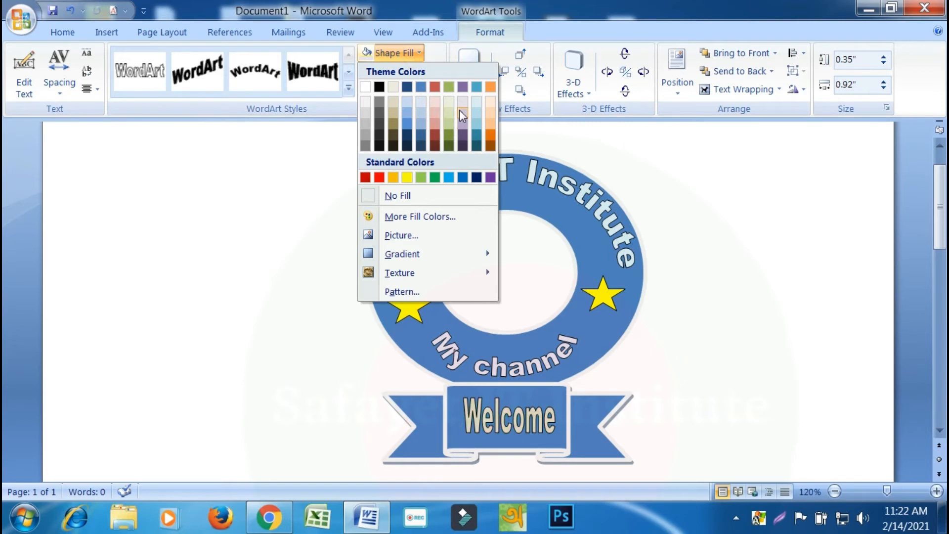
pyautogui.click(394, 178)
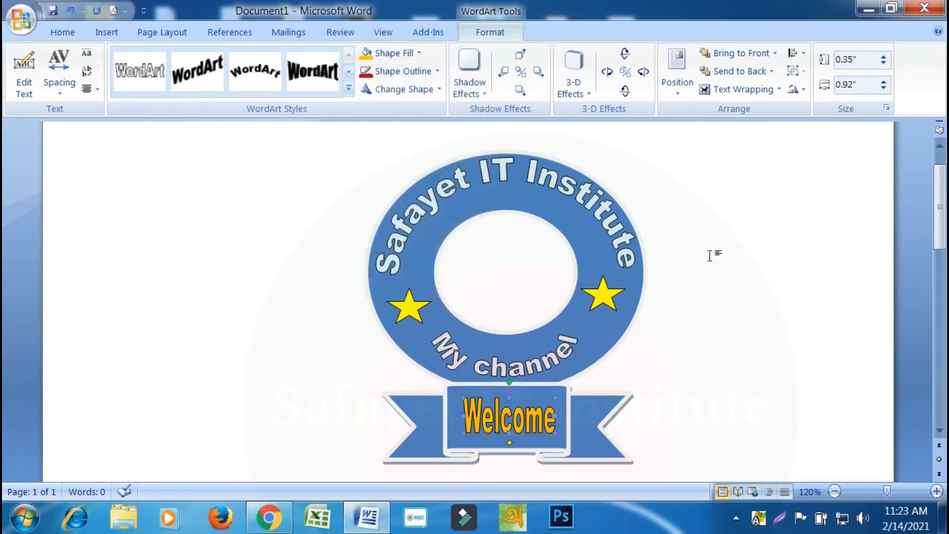
pyautogui.click(720, 255)
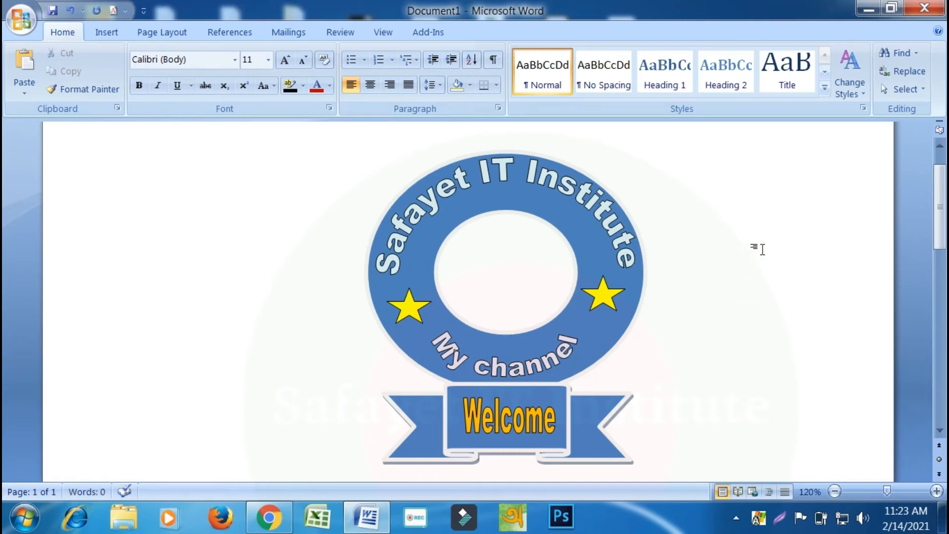
pyautogui.scroll(-2, 762, 249)
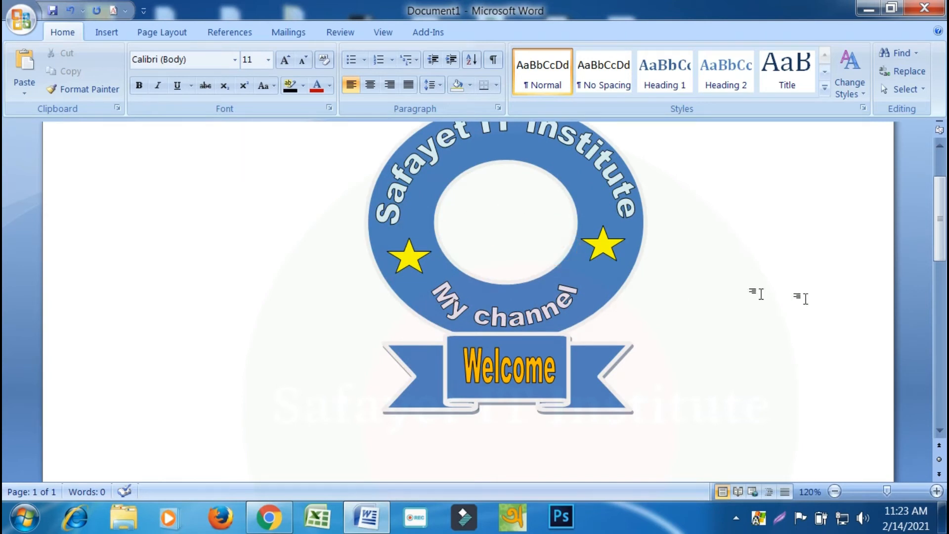
pyautogui.click(534, 218)
pyautogui.click(649, 220)
pyautogui.scroll(3, 649, 220)
pyautogui.click(707, 256)
pyautogui.click(574, 258)
pyautogui.moveTo(557, 252); pyautogui.dragTo(495, 249)
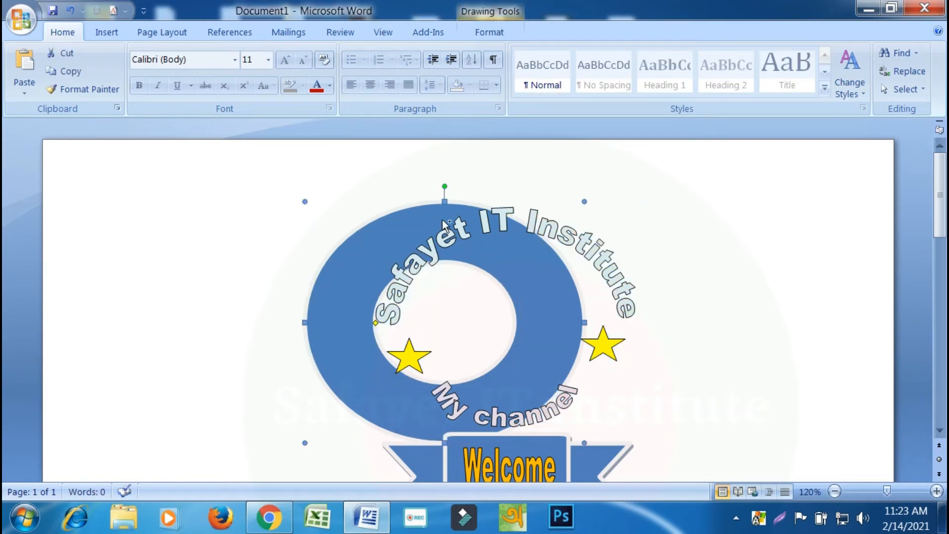
pyautogui.hotkey('ctrl', 'z')
pyautogui.click(695, 237)
pyautogui.scroll(-1, 711, 297)
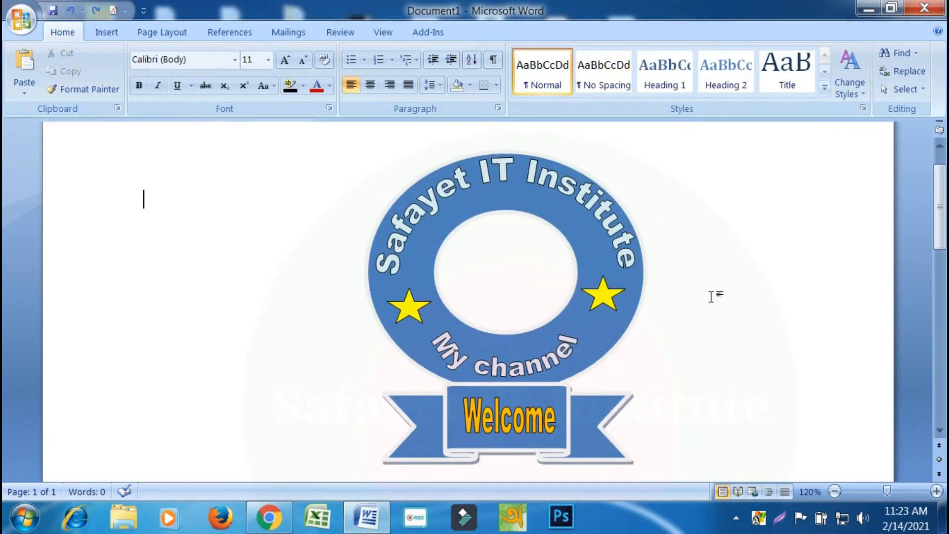
pyautogui.scroll(1, 689, 281)
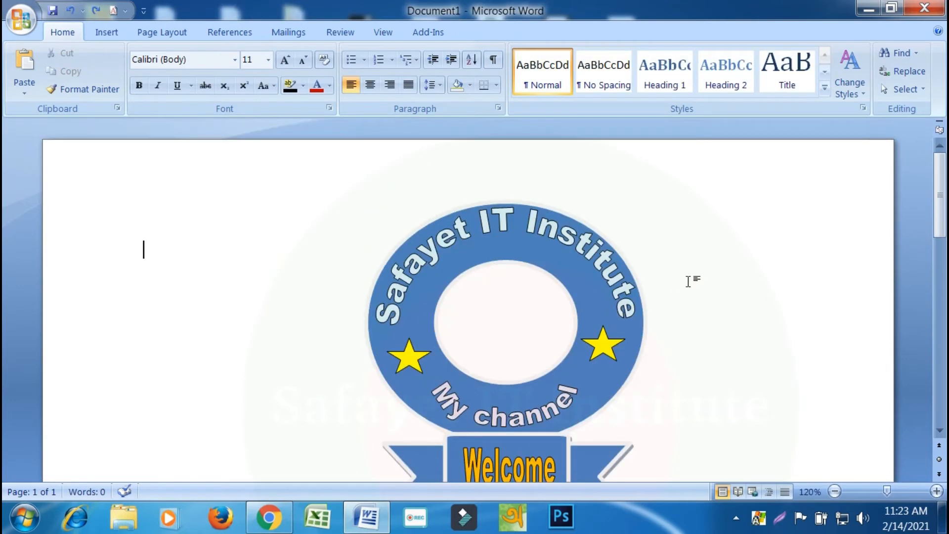
# Select the donut, both yellow stars, the "My channel" WordArt, the ribbon banner and the "Welcome" WordArt together
pyautogui.click(514, 227)
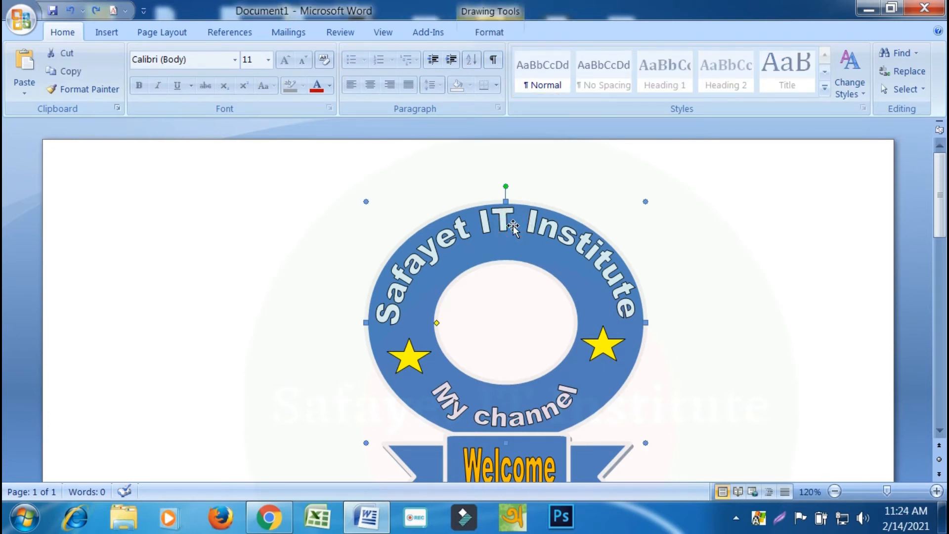
pyautogui.click(603, 347)
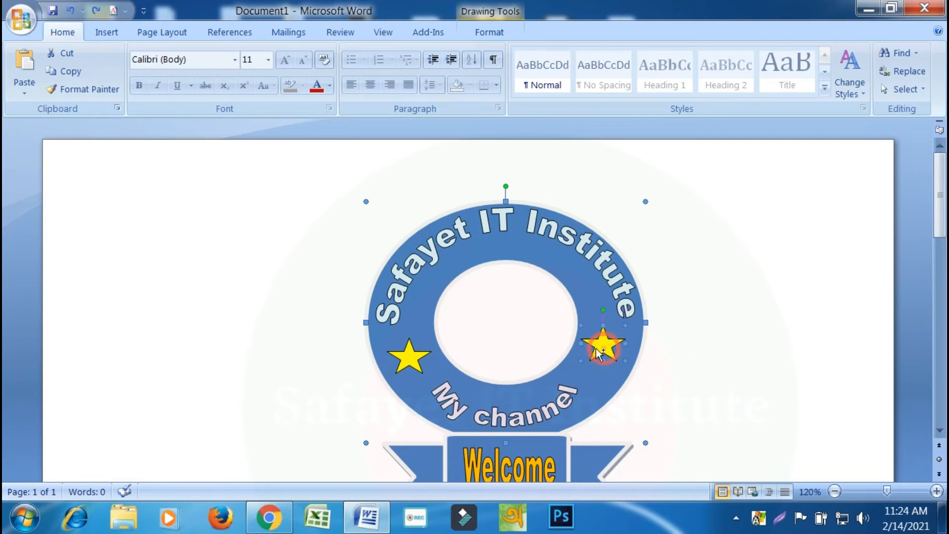
pyautogui.keyDown('shift'); pyautogui.click(406, 356); pyautogui.keyUp('shift')
pyautogui.keyDown('shift'); pyautogui.click(451, 415); pyautogui.keyUp('shift')
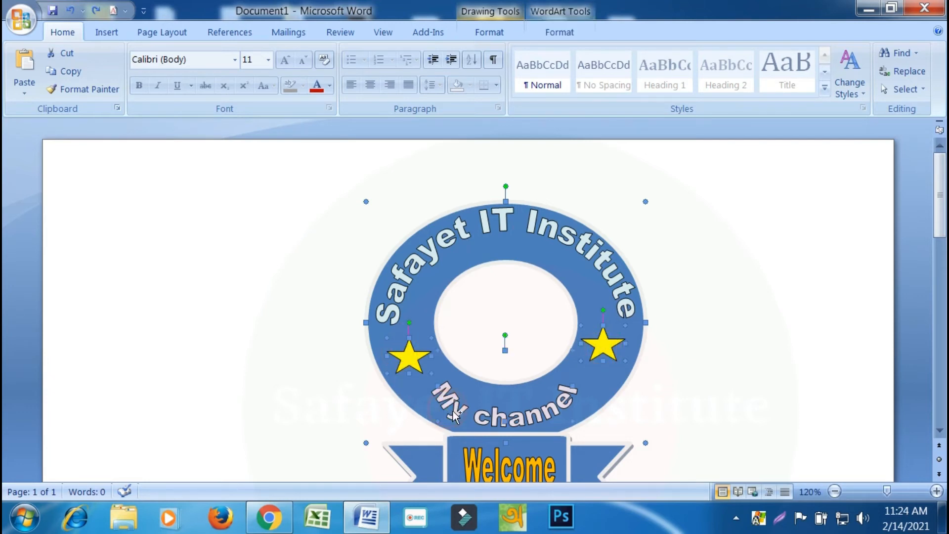
pyautogui.keyDown('shift'); pyautogui.click(526, 264); pyautogui.keyUp('shift')
pyautogui.keyDown('shift'); pyautogui.click(527, 259); pyautogui.keyUp('shift')
pyautogui.keyDown('shift'); pyautogui.click(579, 453); pyautogui.keyUp('shift')
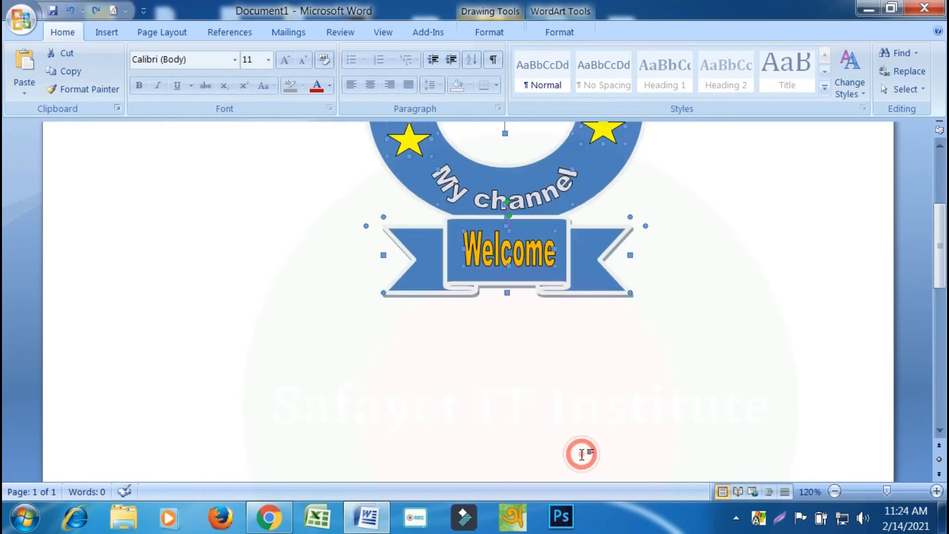
pyautogui.scroll(3, 571, 369)
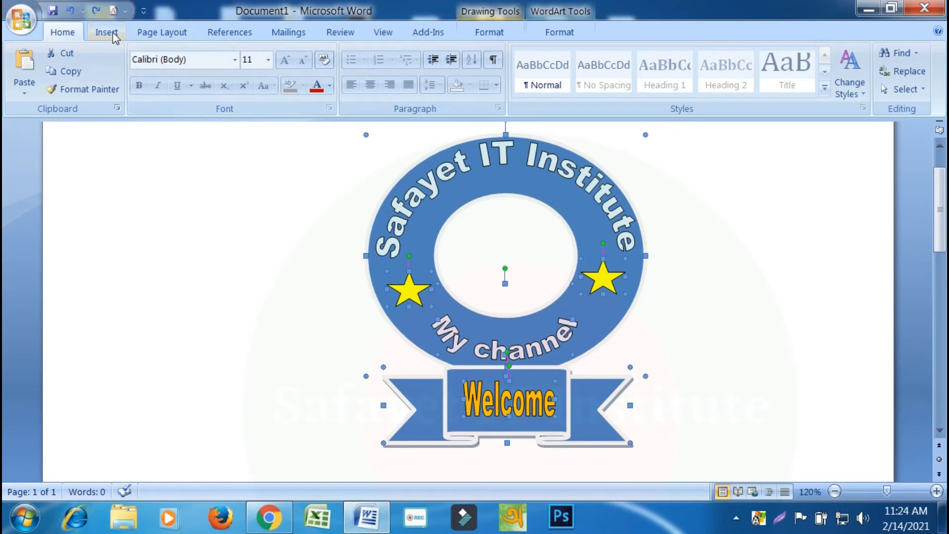
# Try to group the selected logo parts without the arched "Safayet IT Institute" WordArt, and undo the grouping
pyautogui.rightClick(599, 309)
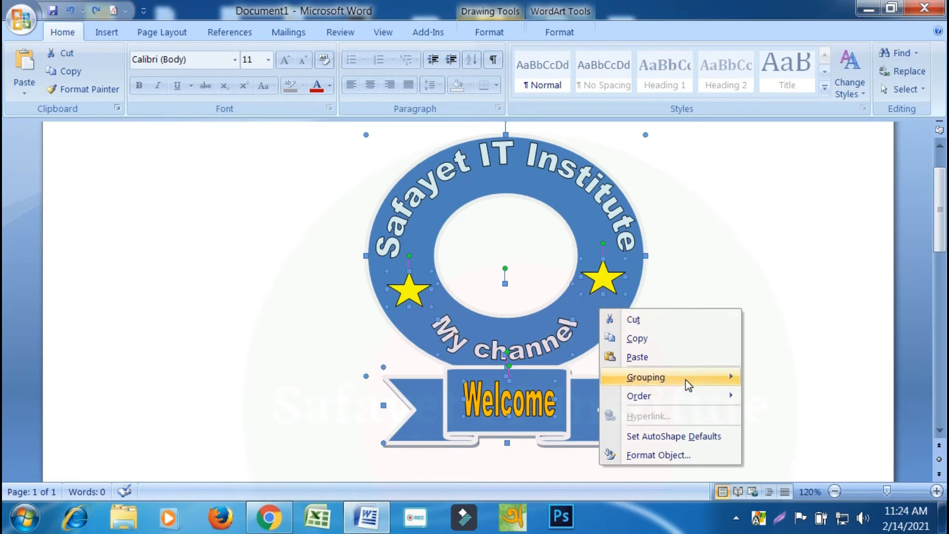
pyautogui.moveTo(689, 381)
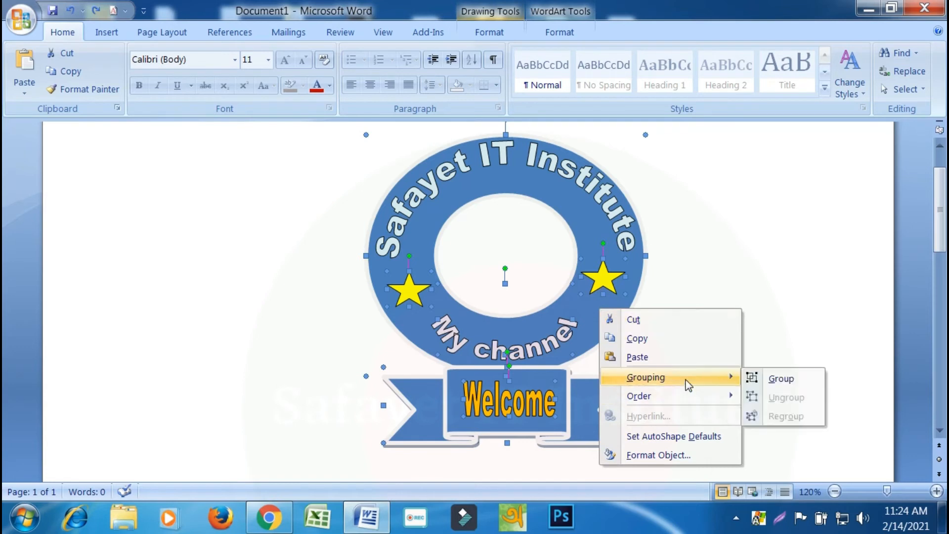
pyautogui.click(762, 382)
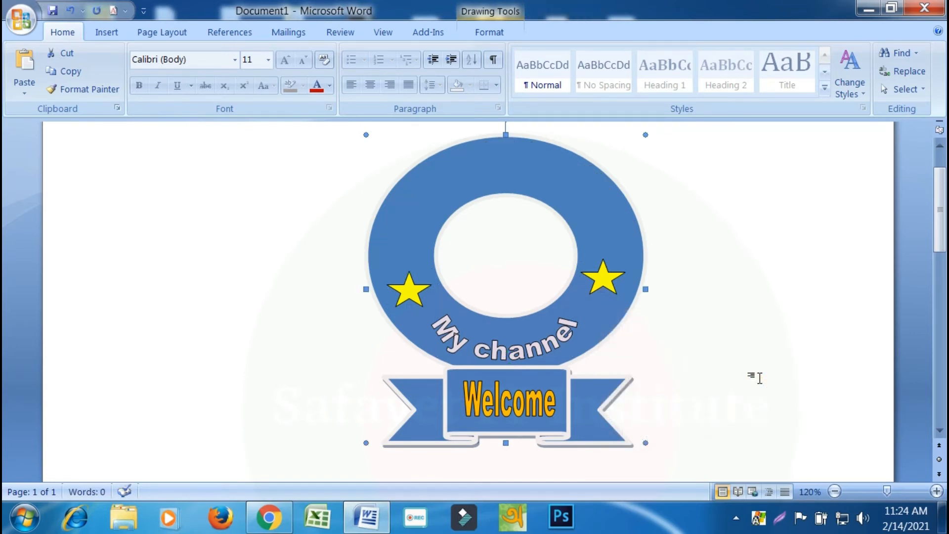
pyautogui.click(464, 190)
pyautogui.hotkey('ctrl', 'z')
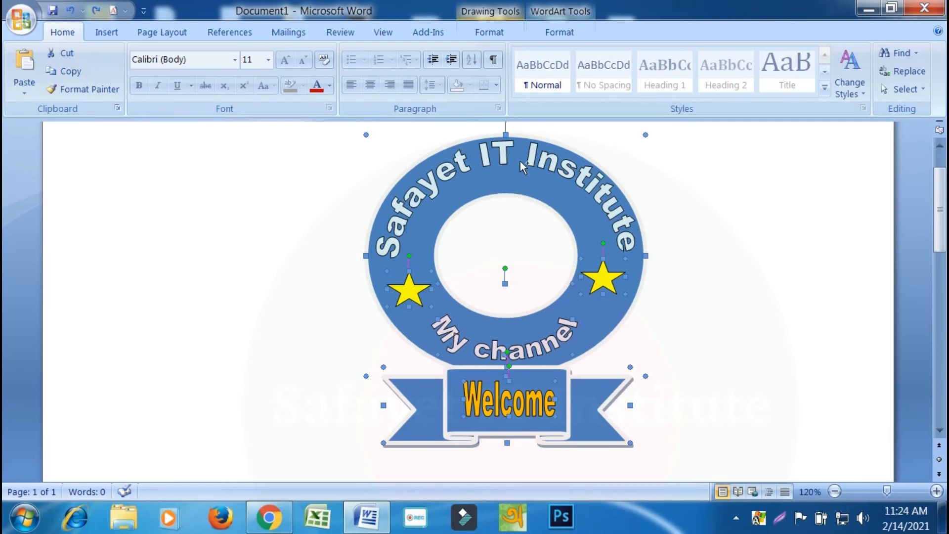
# Add the arched "Safayet IT Institute" WordArt to the selection, group all the logo parts and deselect the group
pyautogui.click(543, 163)
pyautogui.rightClick(568, 195)
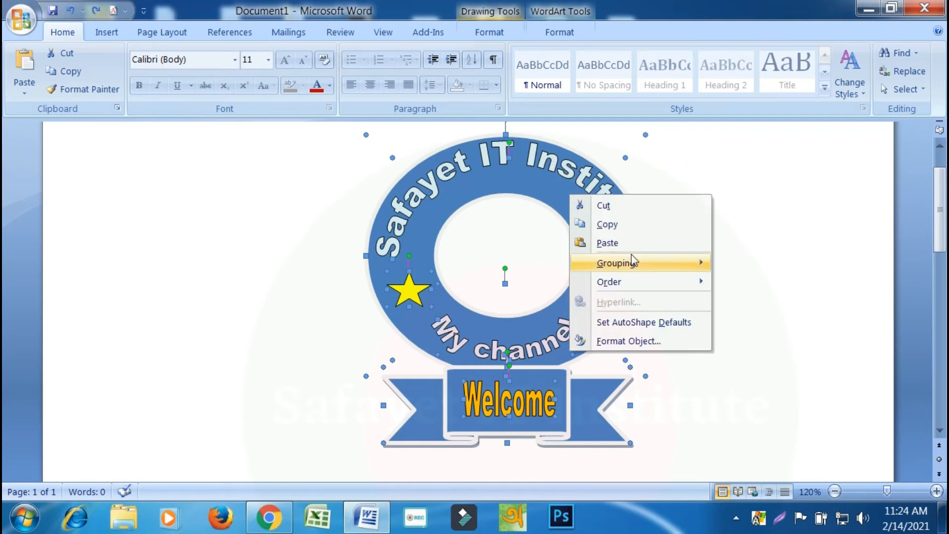
pyautogui.moveTo(633, 260)
pyautogui.click(758, 264)
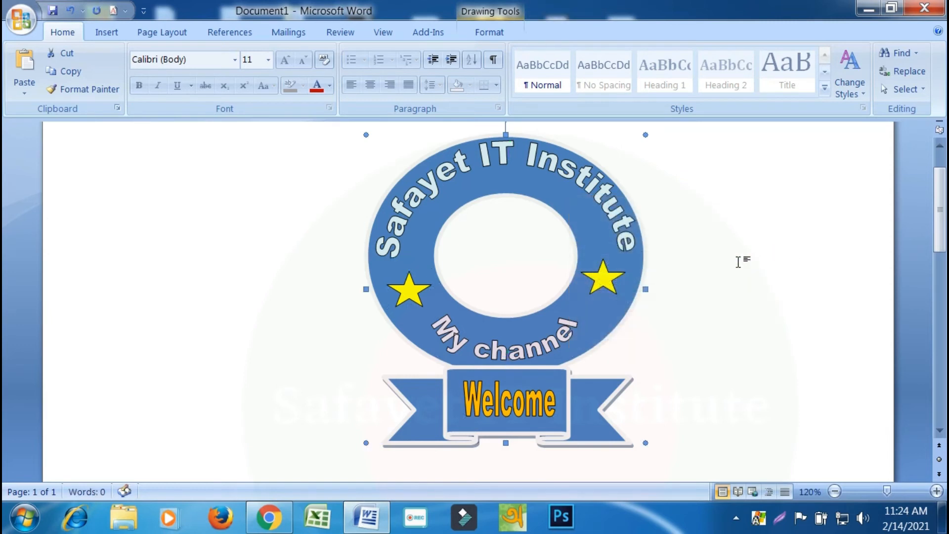
pyautogui.click(697, 363)
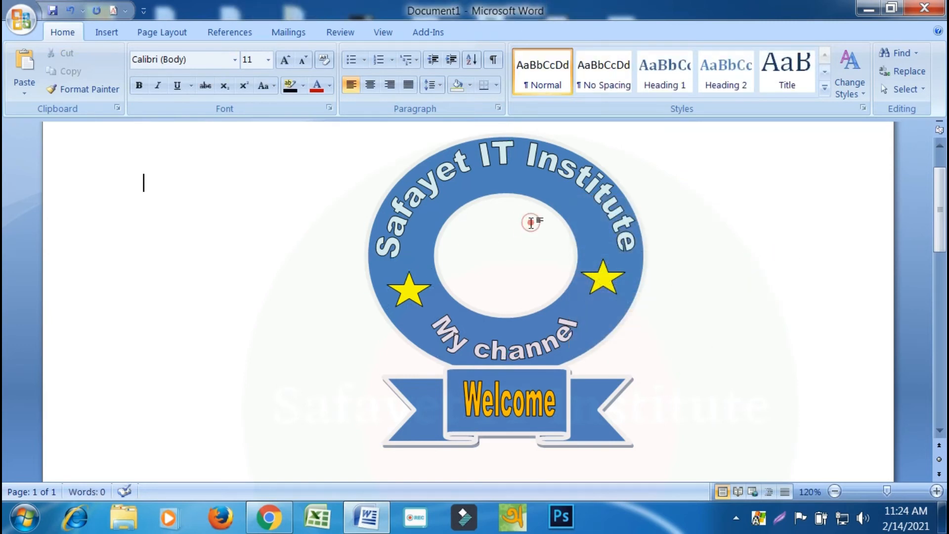
# Move the grouped logo toward the left margin of the page and slightly down, and deselect it
pyautogui.click(576, 197)
pyautogui.moveTo(368, 215); pyautogui.dragTo(421, 200)
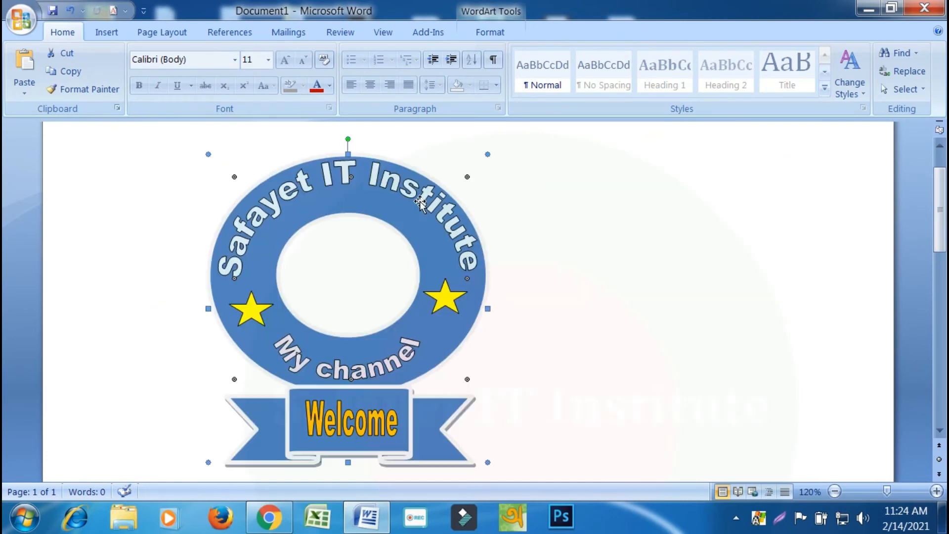
pyautogui.click(598, 207)
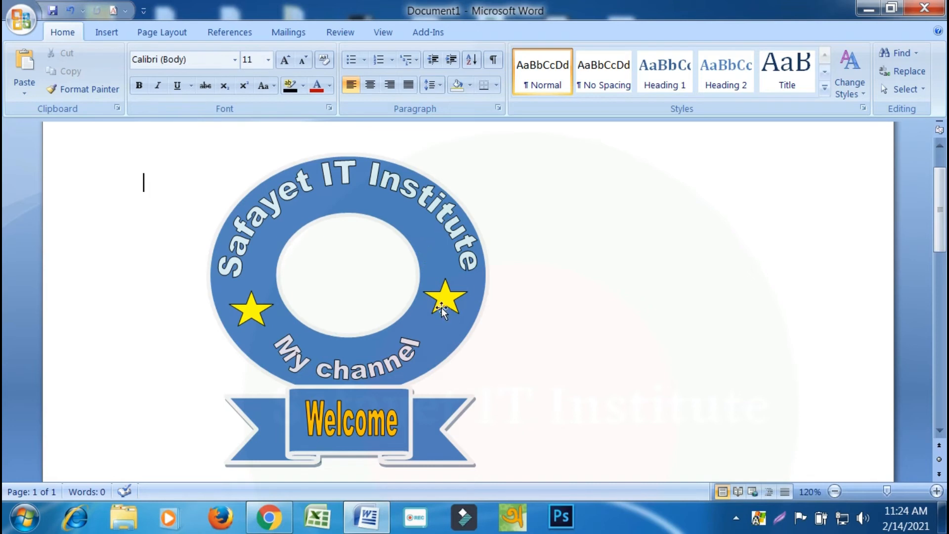
# Ungroup the logo into its separate parts and deselect them
pyautogui.rightClick(453, 272)
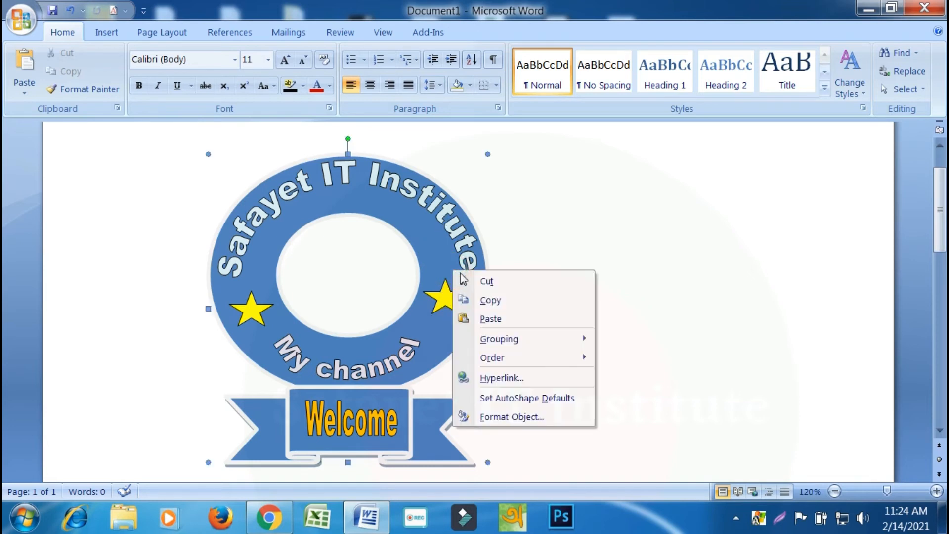
pyautogui.moveTo(503, 342)
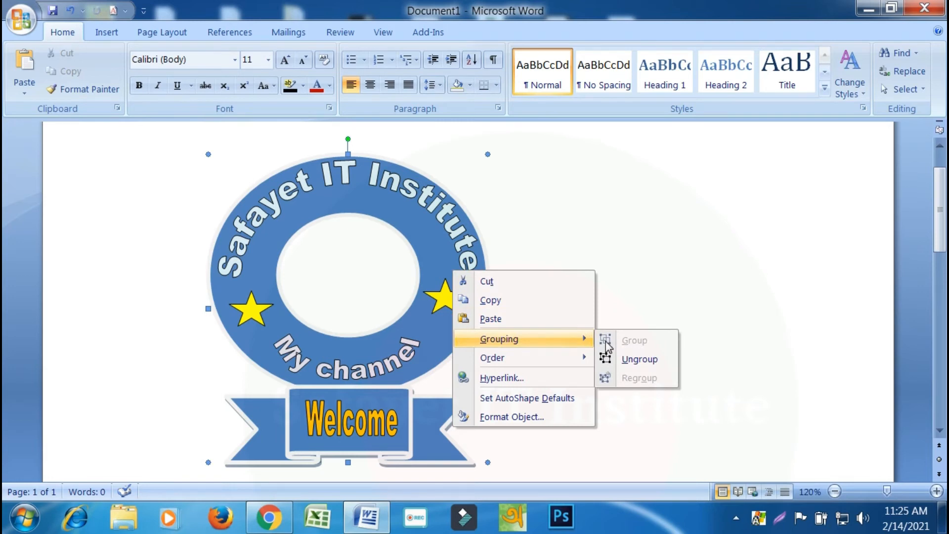
pyautogui.click(663, 252)
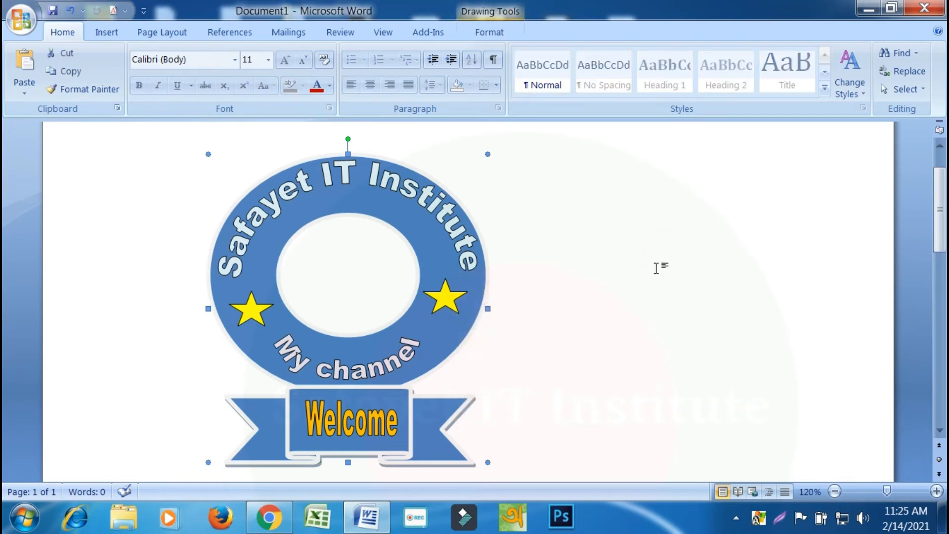
pyautogui.rightClick(466, 300)
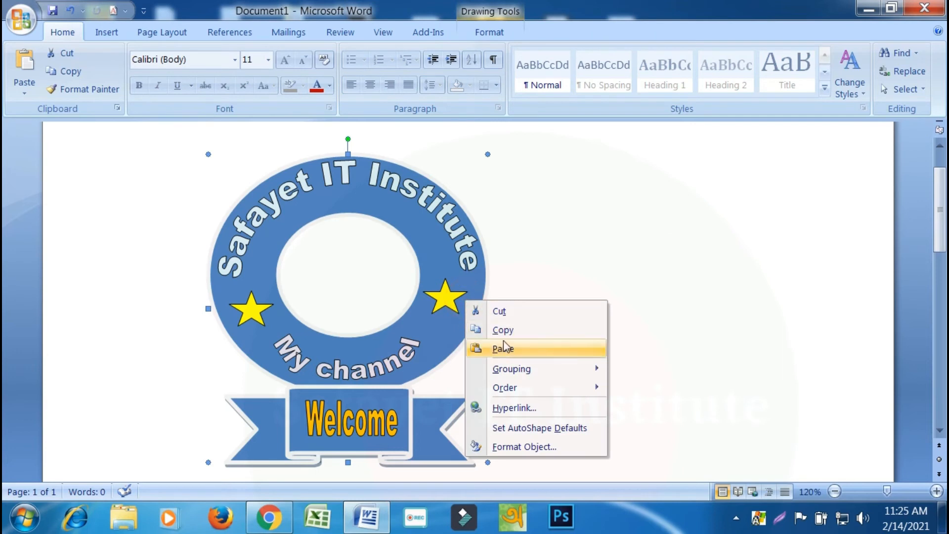
pyautogui.moveTo(520, 368)
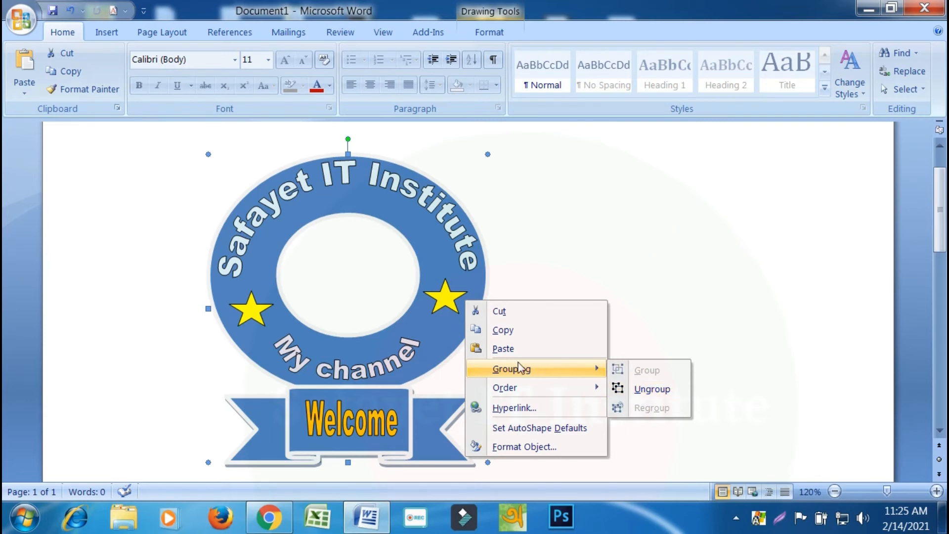
pyautogui.click(618, 388)
pyautogui.click(555, 291)
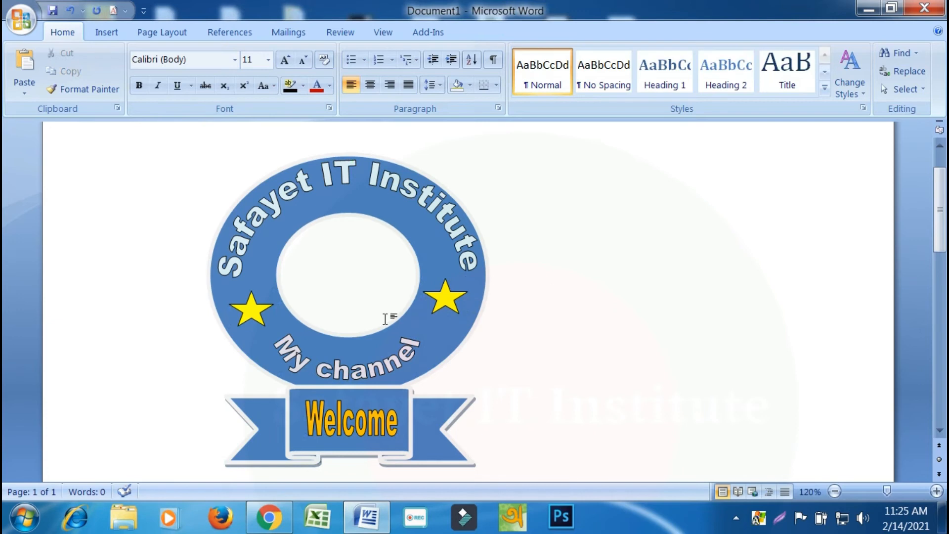
# Select the "Safayet IT Institute", "My channel" and "Welcome" WordArt together with both stars, the donut and the ribbon banner
pyautogui.click(436, 207)
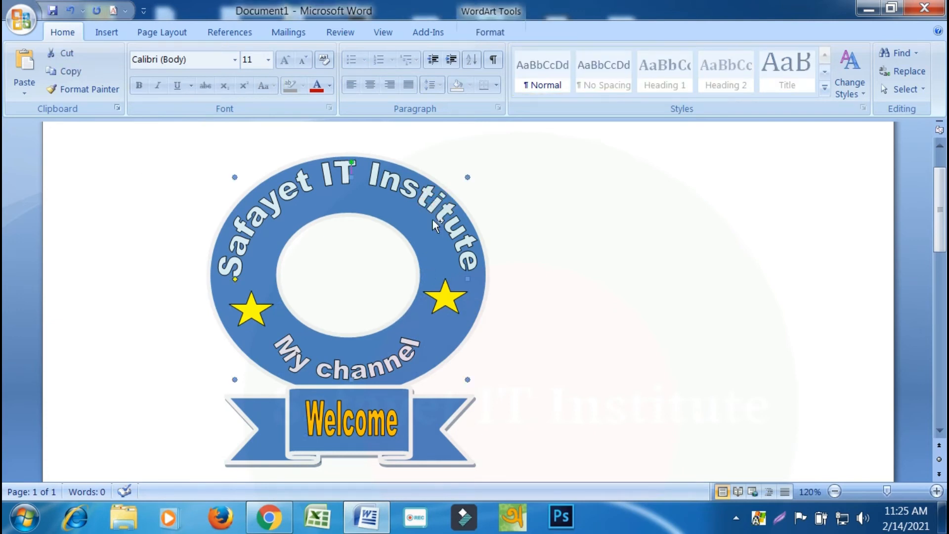
pyautogui.keyDown('shift'); pyautogui.click(446, 296); pyautogui.keyUp('shift')
pyautogui.keyDown('shift'); pyautogui.click(391, 182); pyautogui.keyUp('shift')
pyautogui.keyDown('shift'); pyautogui.click(391, 183); pyautogui.keyUp('shift')
pyautogui.click(398, 159)
pyautogui.click(397, 156)
pyautogui.keyDown('shift'); pyautogui.click(398, 190); pyautogui.keyUp('shift')
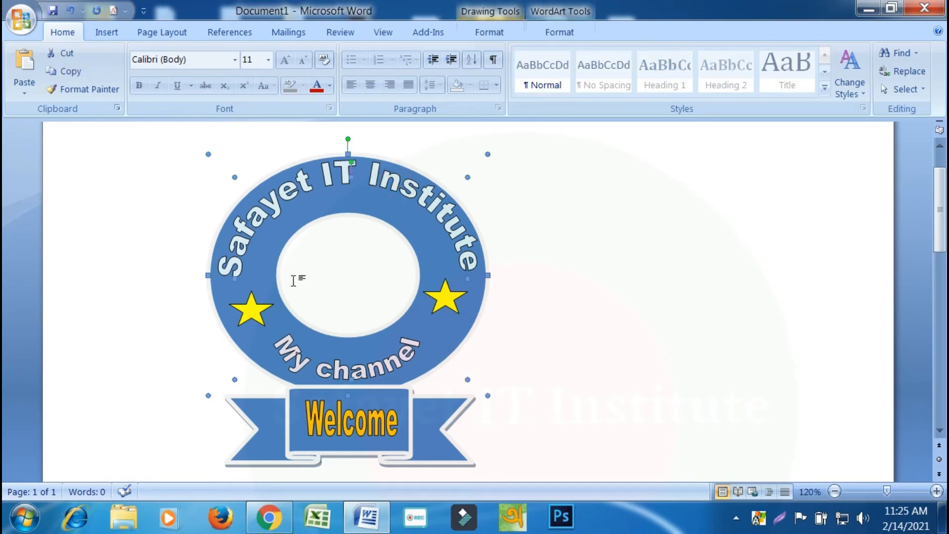
pyautogui.keyDown('shift'); pyautogui.click(252, 319); pyautogui.keyUp('shift')
pyautogui.keyDown('shift'); pyautogui.click(378, 366); pyautogui.keyUp('shift')
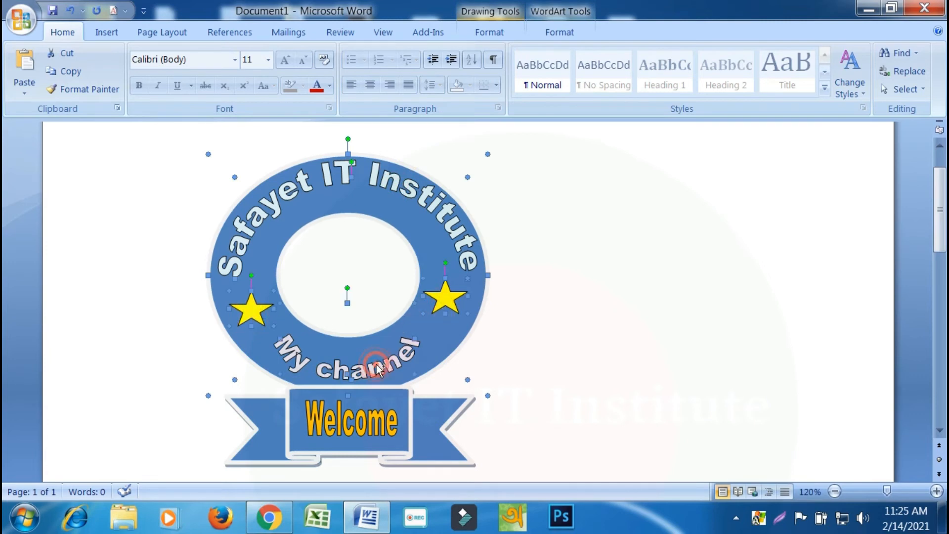
pyautogui.keyDown('shift'); pyautogui.click(367, 426); pyautogui.keyUp('shift')
pyautogui.keyDown('shift'); pyautogui.click(424, 425); pyautogui.keyUp('shift')
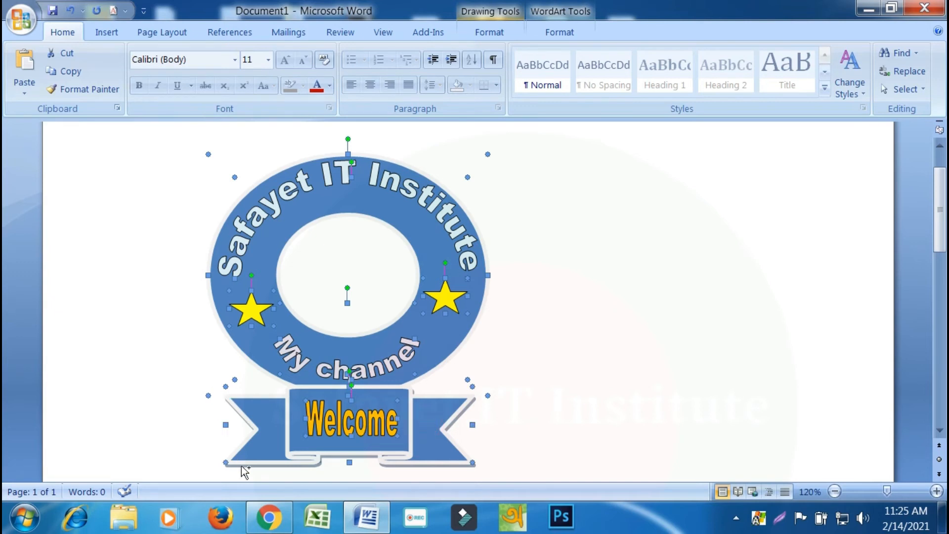
# Group all the selected logo parts into one object again
pyautogui.rightClick(439, 233)
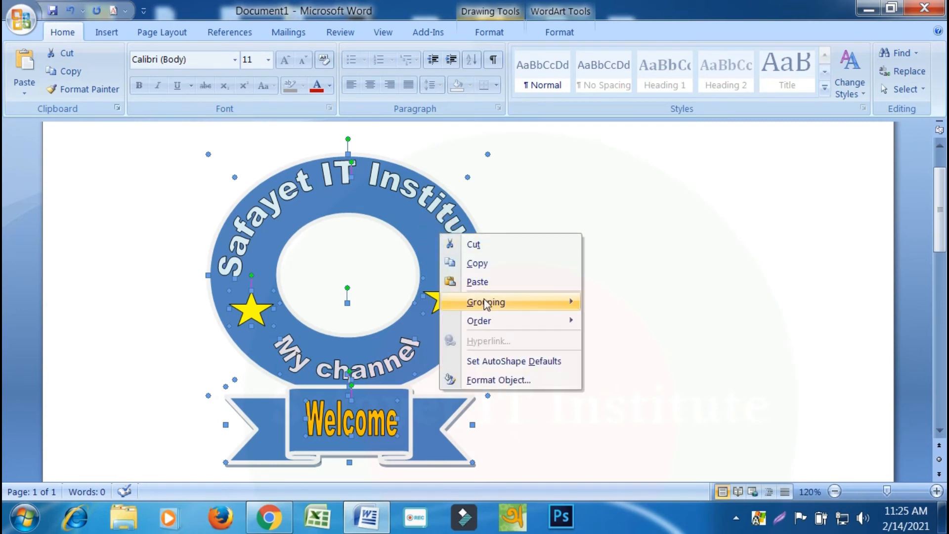
pyautogui.moveTo(485, 303)
pyautogui.click(607, 303)
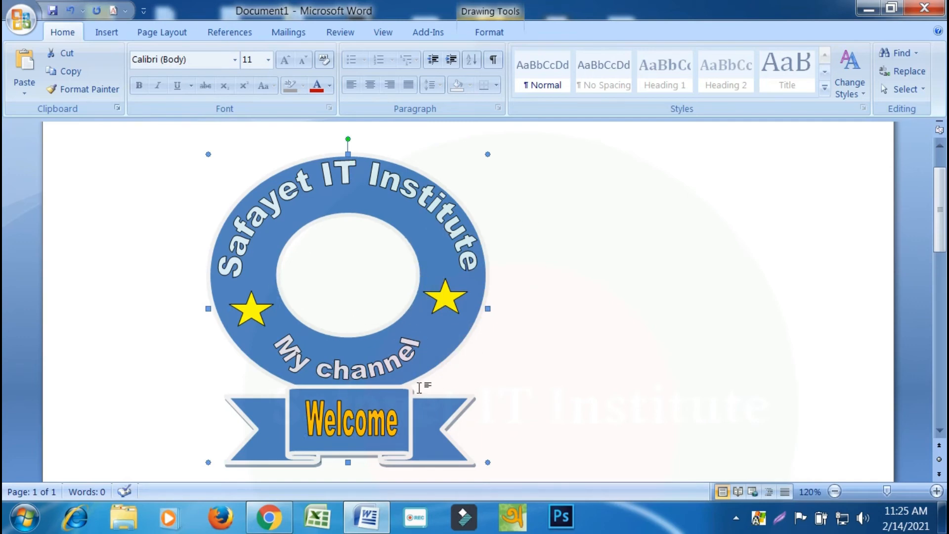
# Move the grouped logo toward the horizontal middle of the page
pyautogui.scroll(-2, 505, 286)
pyautogui.scroll(4, 505, 286)
pyautogui.scroll(-2, 447, 304)
pyautogui.click(615, 265)
pyautogui.moveTo(417, 234); pyautogui.dragTo(450, 201)
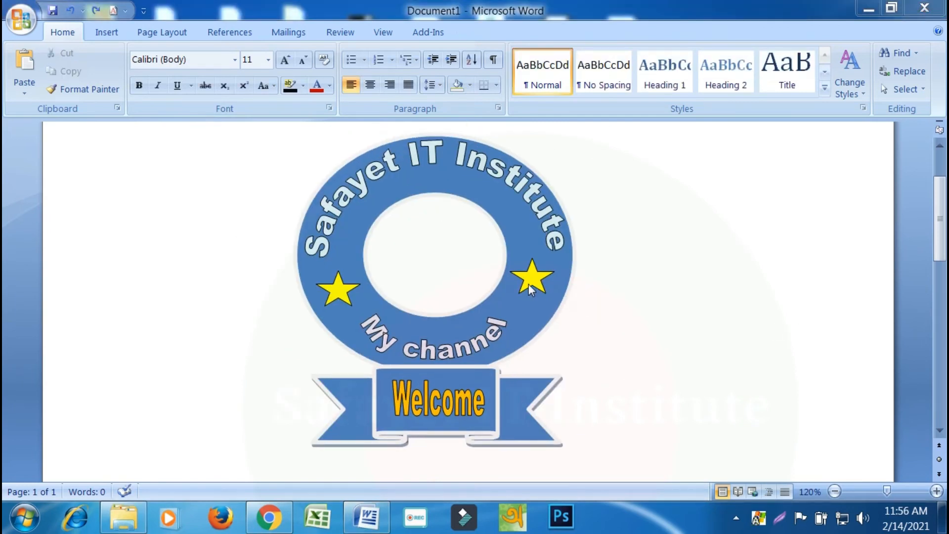
pyautogui.click(529, 284)
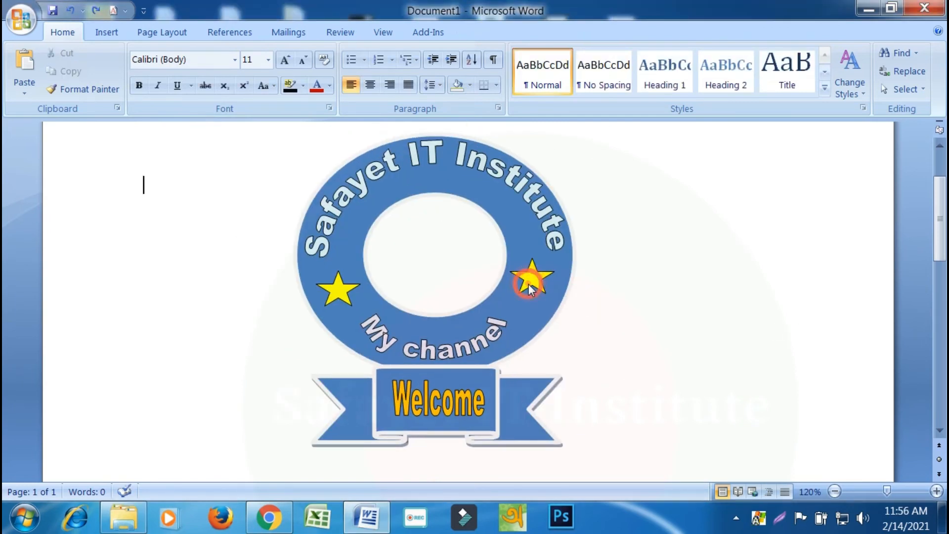
pyautogui.click(533, 219)
pyautogui.click(642, 249)
# Draw a rounded rectangle inside the donut's hole, enlarge it to about 0.99" high by 0.86" wide and center it there
pyautogui.click(102, 31)
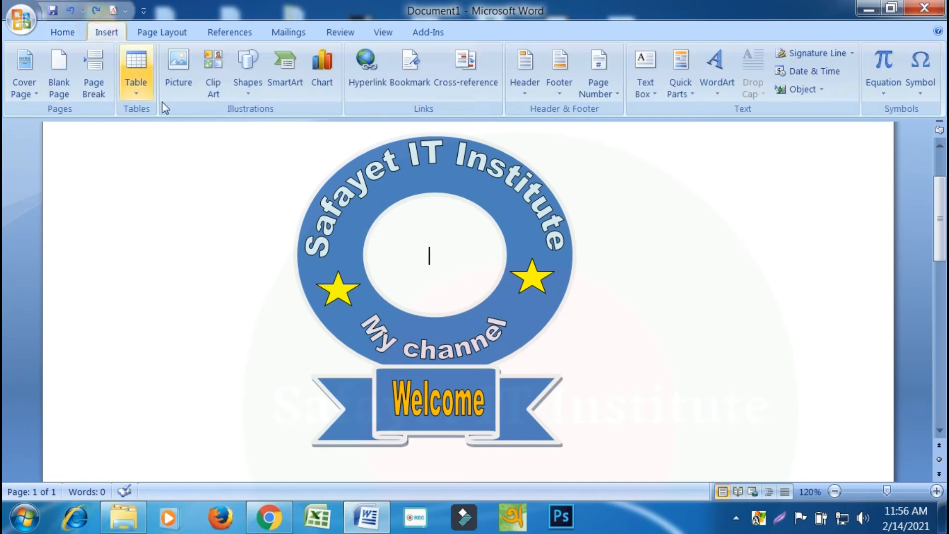
pyautogui.click(250, 92)
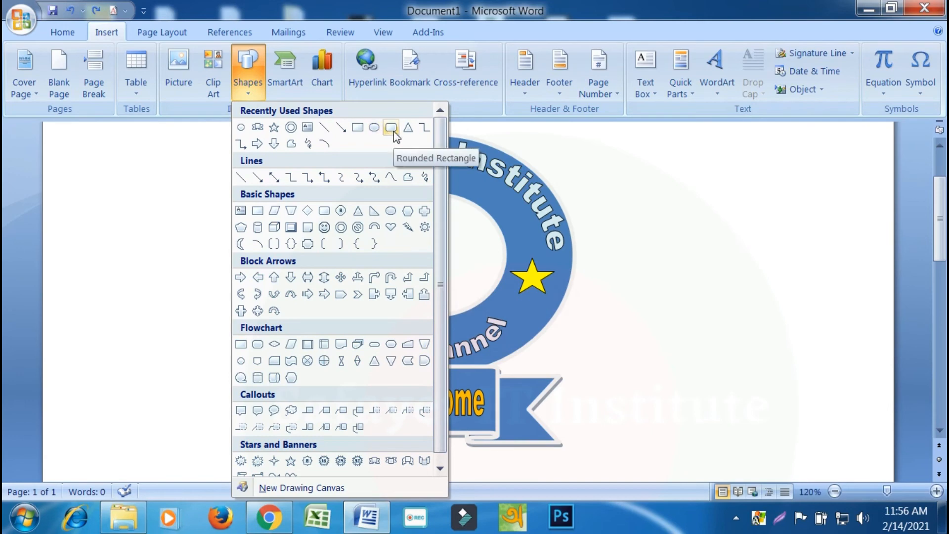
pyautogui.click(193, 144)
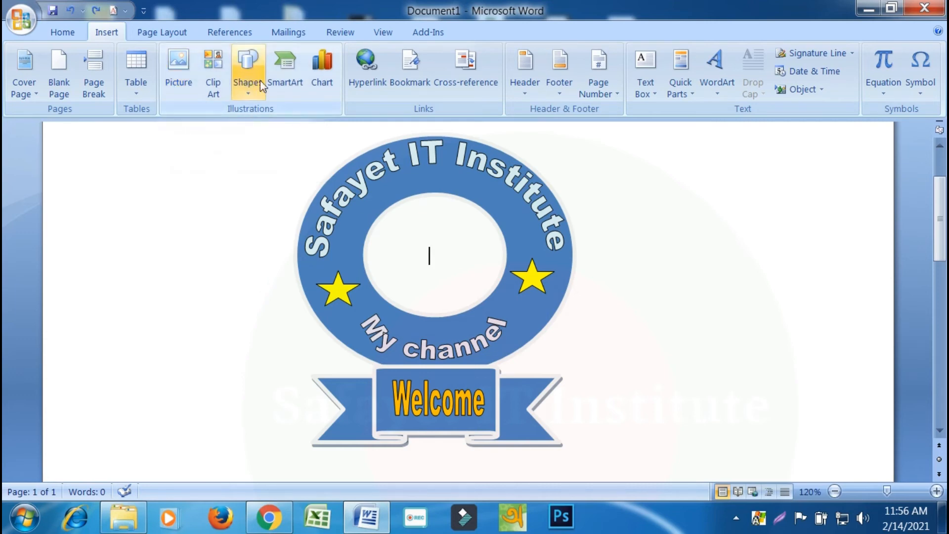
pyautogui.click(246, 97)
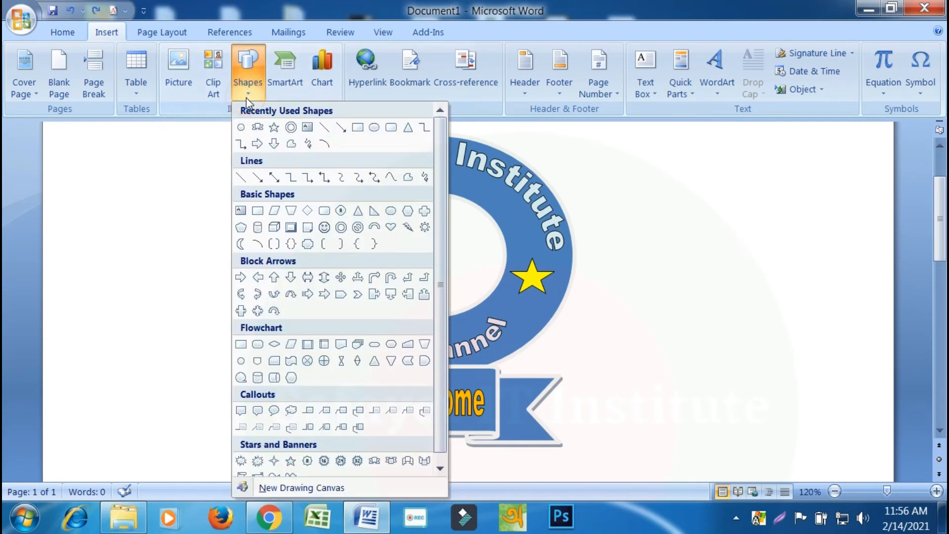
pyautogui.click(391, 128)
pyautogui.moveTo(405, 210)
pyautogui.mouseDown()
pyautogui.moveTo(418, 247)
pyautogui.moveTo(483, 283)
pyautogui.moveTo(485, 295)
pyautogui.mouseUp()
pyautogui.moveTo(443, 249)
pyautogui.mouseDown()
pyautogui.moveTo(419, 240)
pyautogui.moveTo(430, 243)
pyautogui.mouseUp()
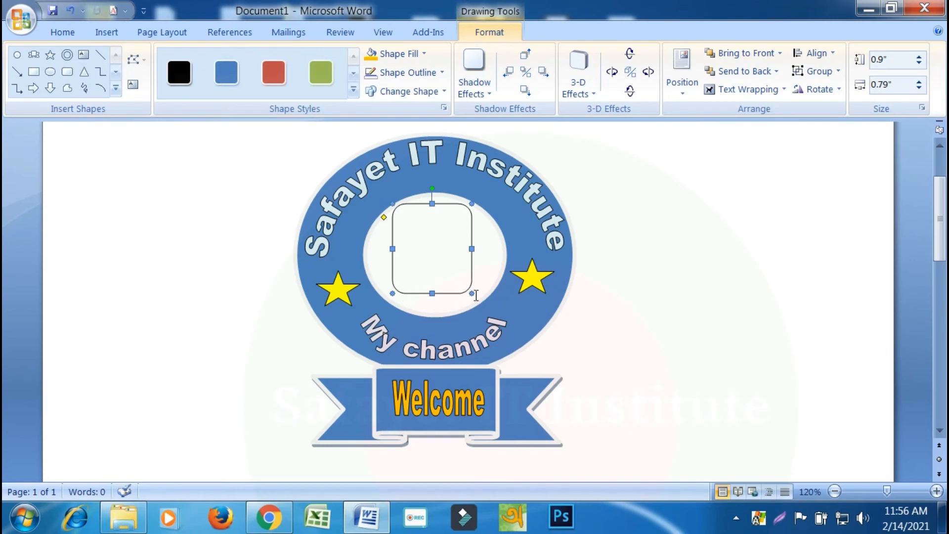
pyautogui.moveTo(472, 295); pyautogui.dragTo(479, 304)
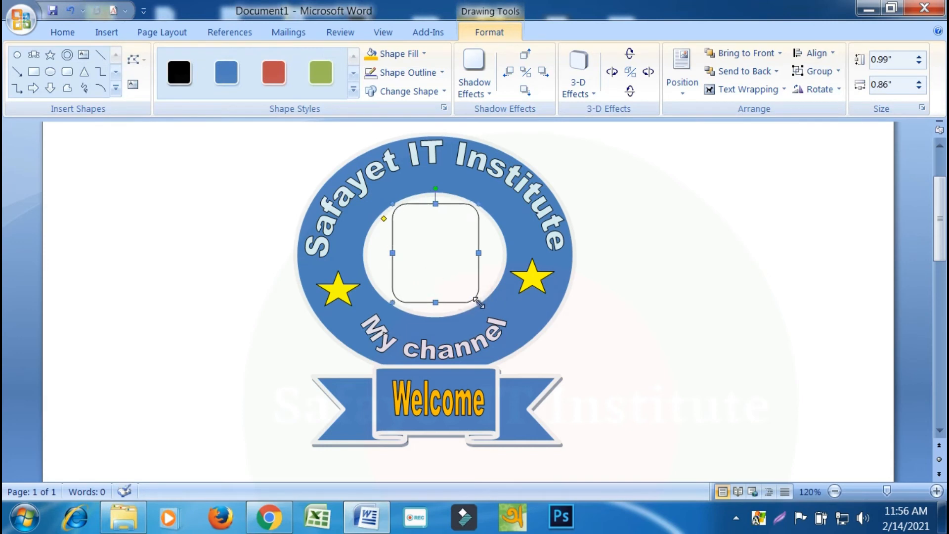
pyautogui.moveTo(439, 237); pyautogui.dragTo(438, 242)
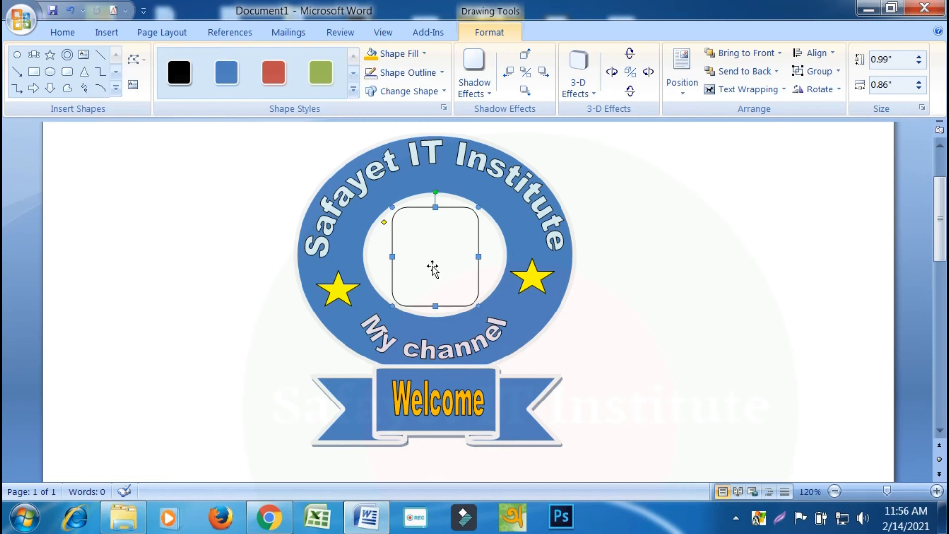
# Fill the rounded rectangle in the donut's hole with the "Safayet IT Institute" picture from the downlo folder
pyautogui.click(424, 54)
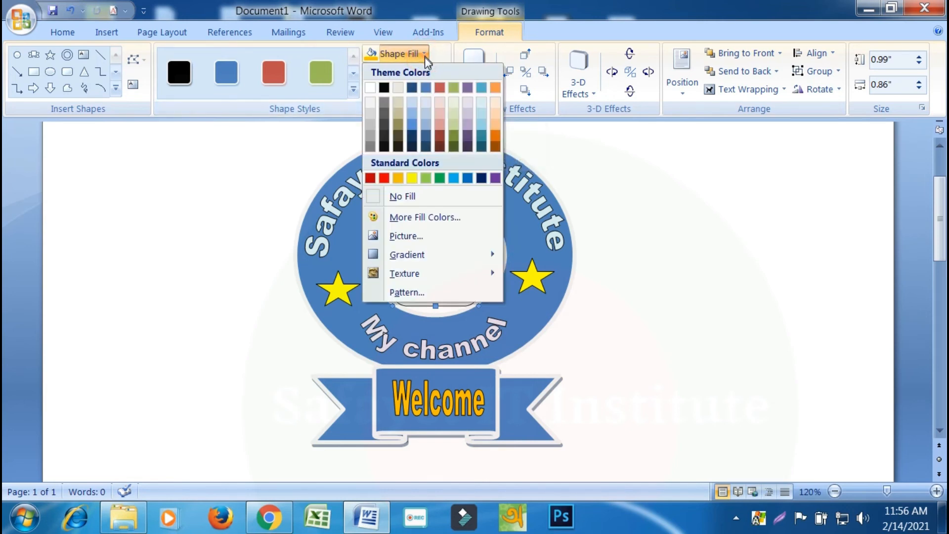
pyautogui.click(418, 237)
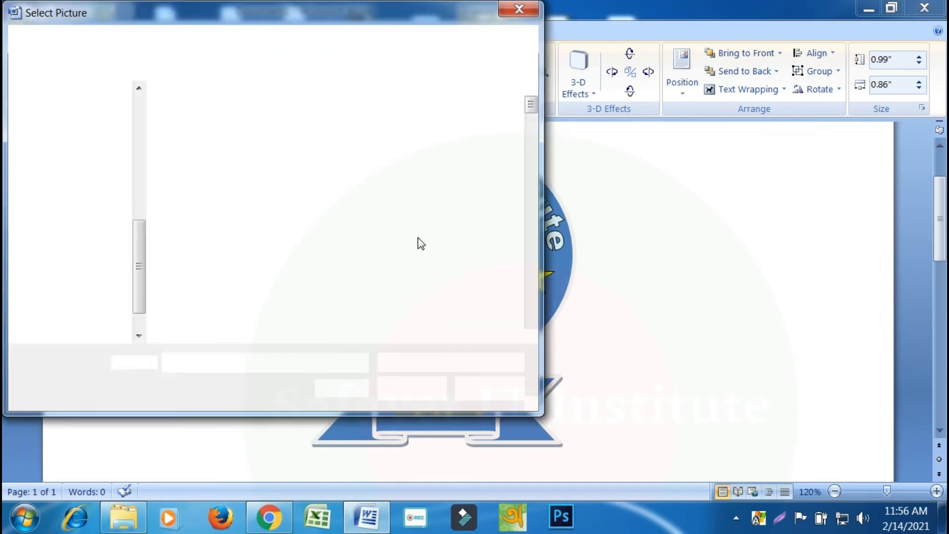
pyautogui.click(304, 228)
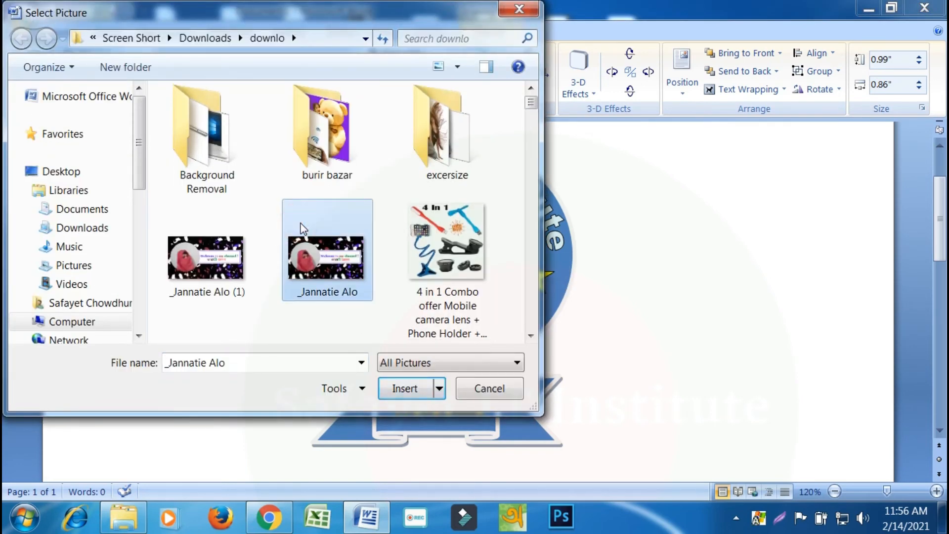
pyautogui.scroll(-5, 302, 224)
pyautogui.click(325, 321)
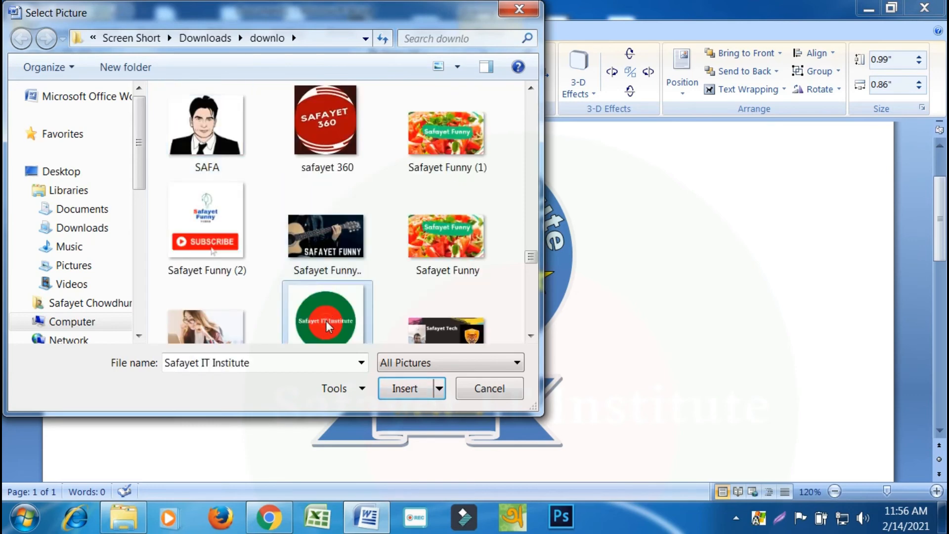
pyautogui.click(385, 388)
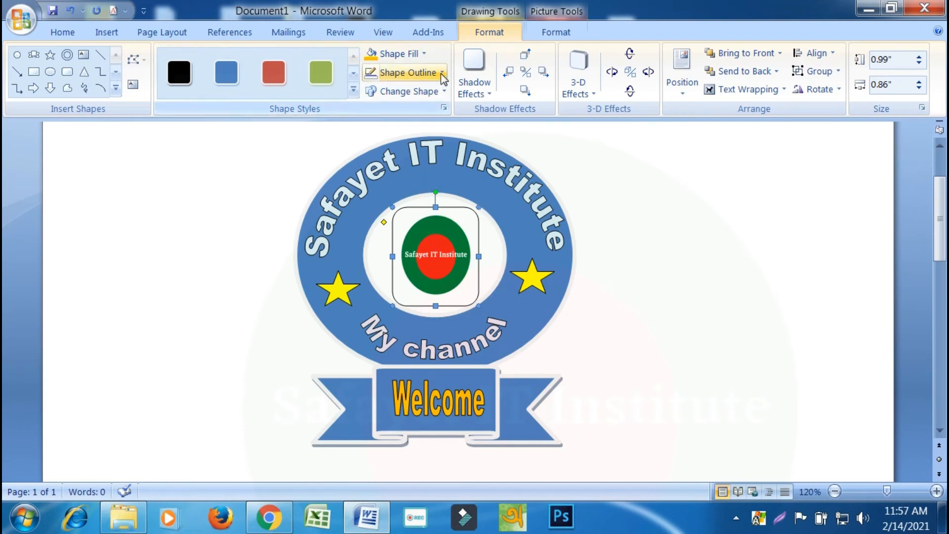
# Remove the outline from the picture-filled rounded rectangle
pyautogui.click(401, 75)
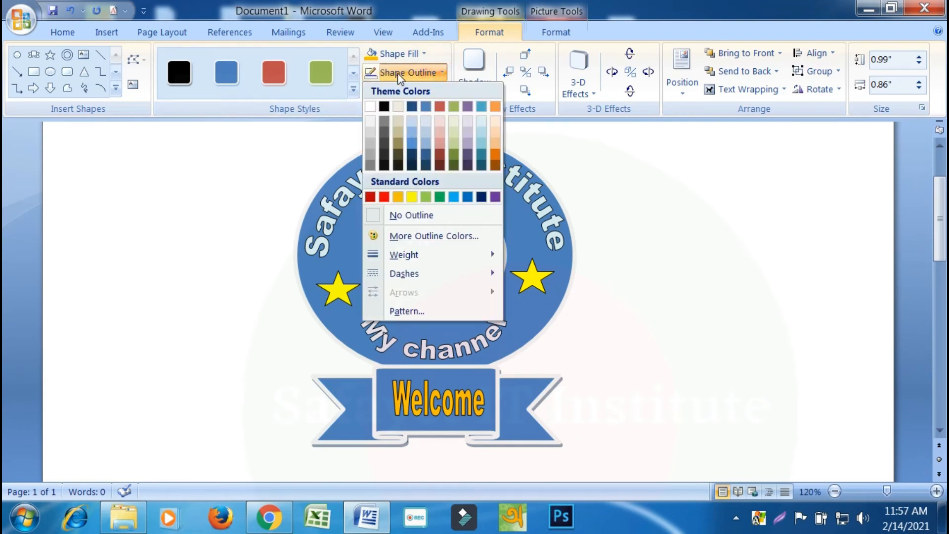
pyautogui.click(411, 216)
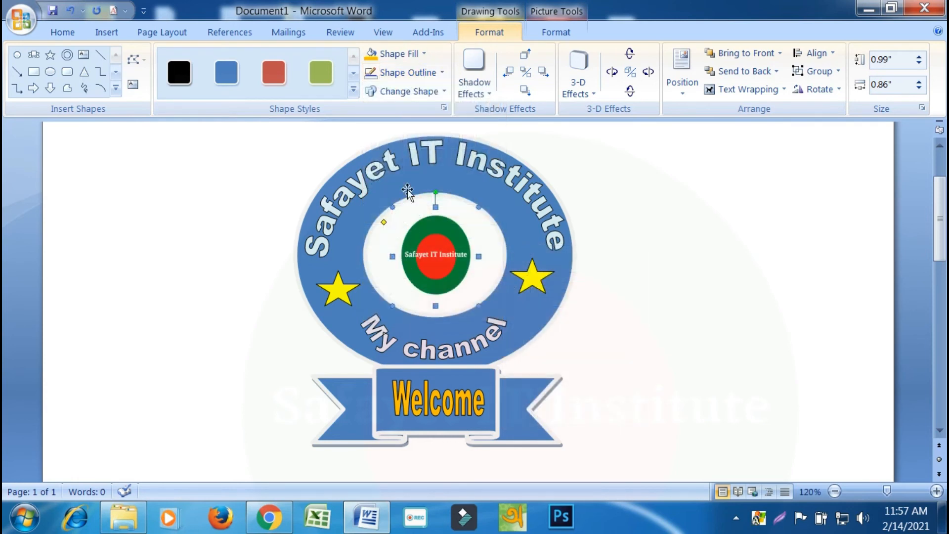
pyautogui.click(651, 261)
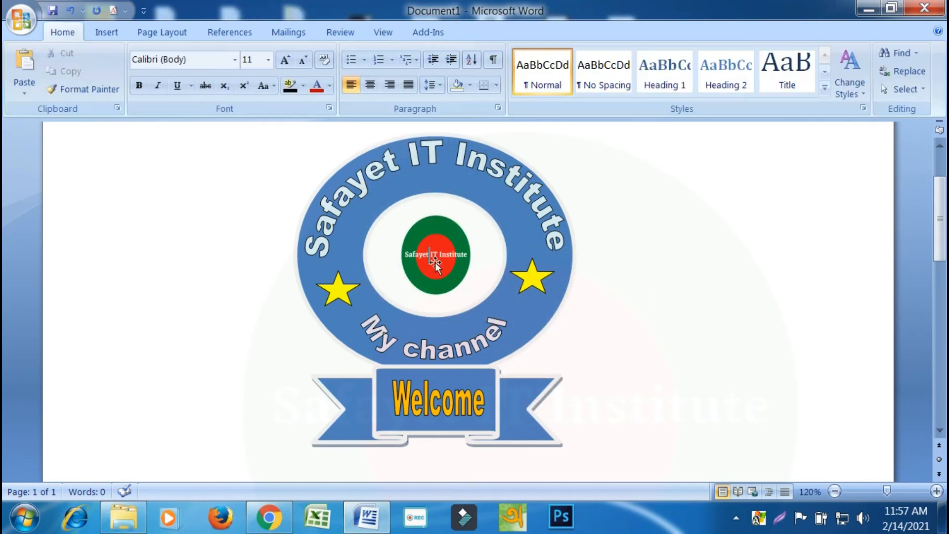
# Widen the picture-filled rounded rectangle on both sides to about 1.04"
pyautogui.doubleClick(407, 251)
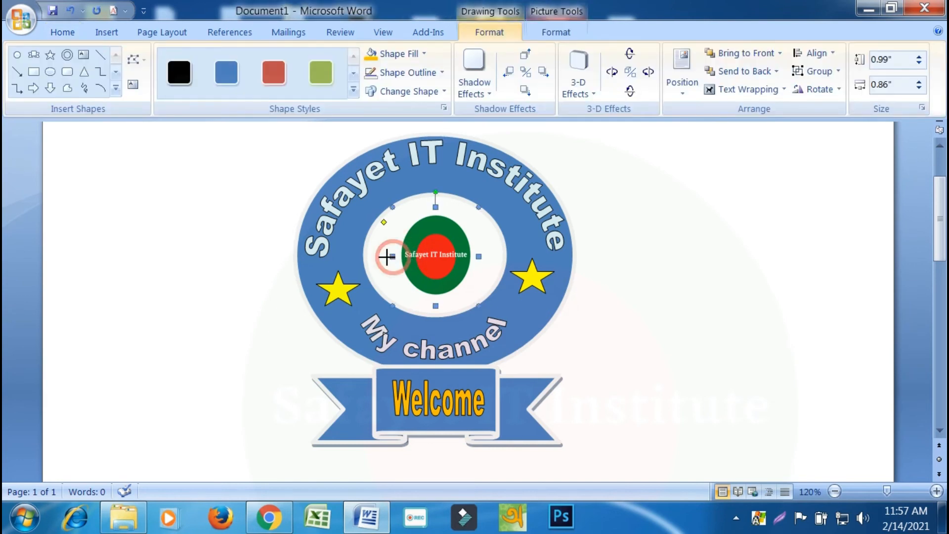
pyautogui.moveTo(387, 257); pyautogui.dragTo(381, 257)
pyautogui.moveTo(481, 256); pyautogui.dragTo(491, 257)
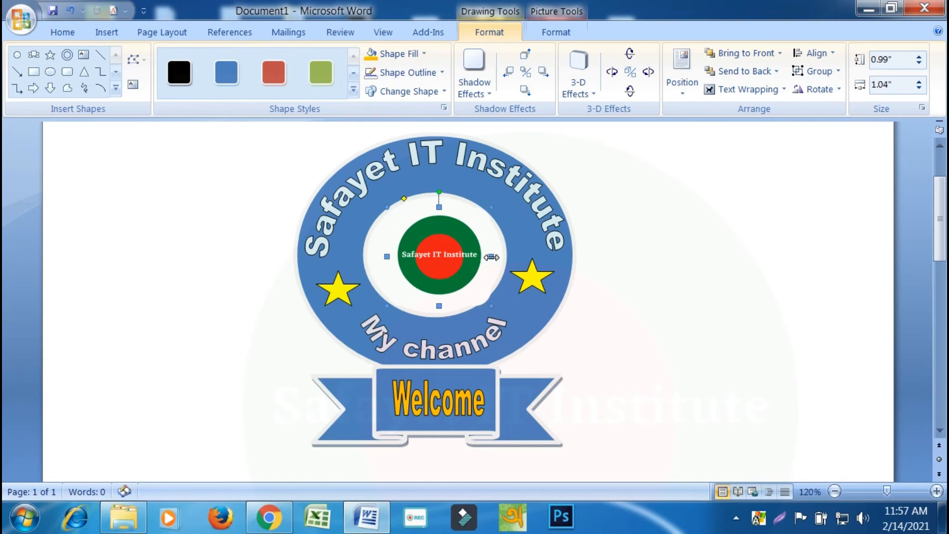
pyautogui.click(622, 276)
# Shrink the center picture to about 0.94" high and narrow it slightly so it sits centered in the donut's hole
pyautogui.click(442, 269)
pyautogui.doubleClick(467, 295)
pyautogui.moveTo(490, 305); pyautogui.dragTo(487, 300)
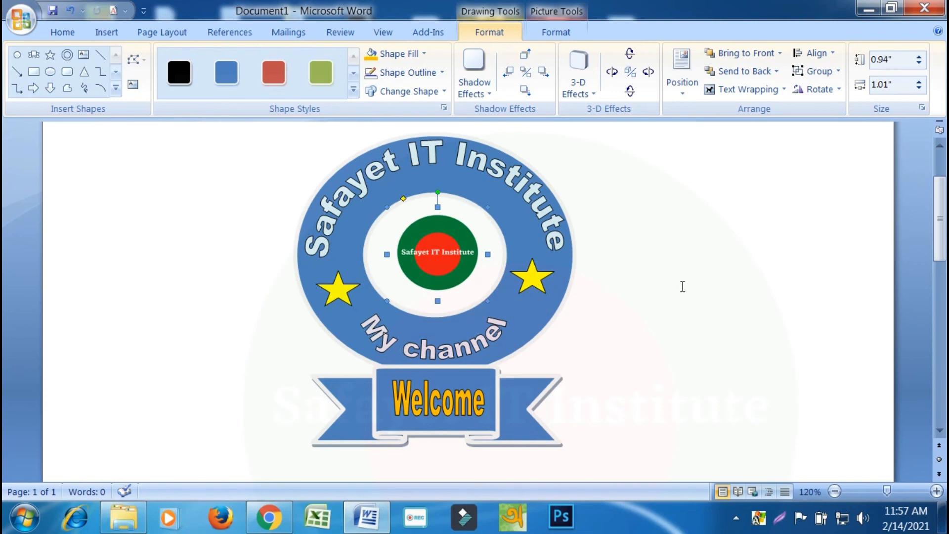
pyautogui.moveTo(488, 207); pyautogui.dragTo(485, 206)
pyautogui.click(663, 254)
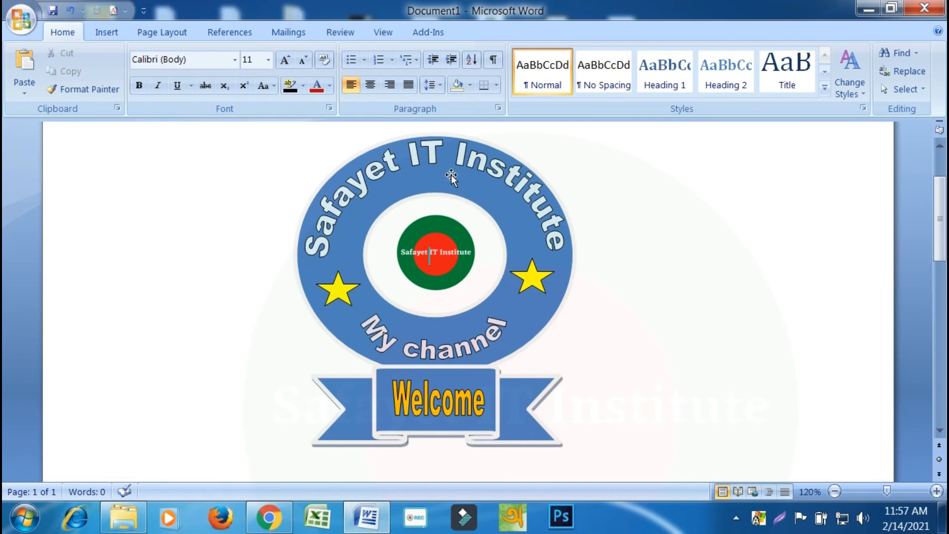
pyautogui.click(447, 154)
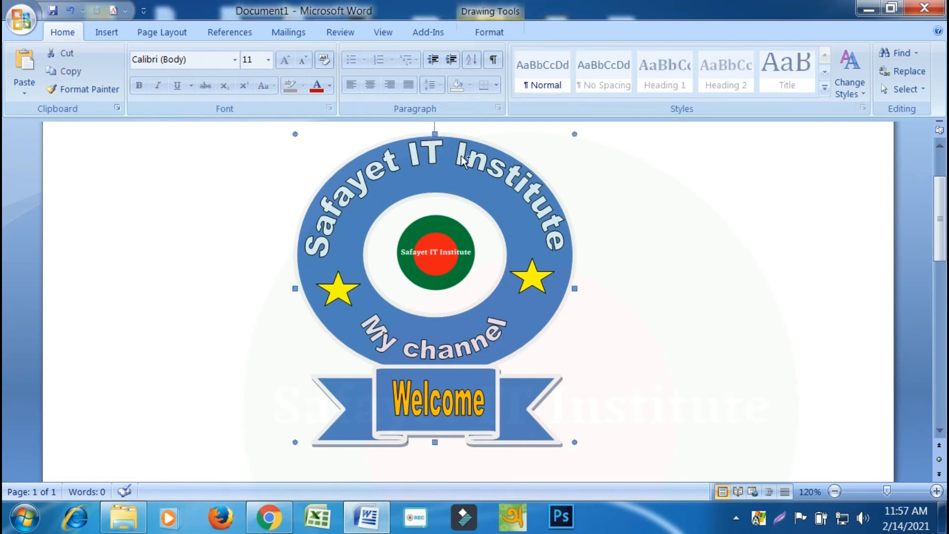
pyautogui.click(484, 168)
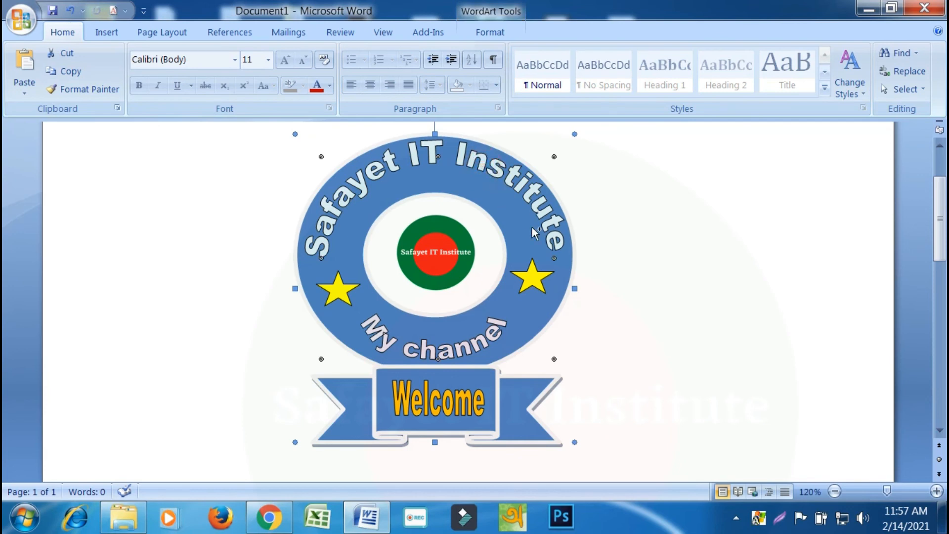
pyautogui.click(429, 259)
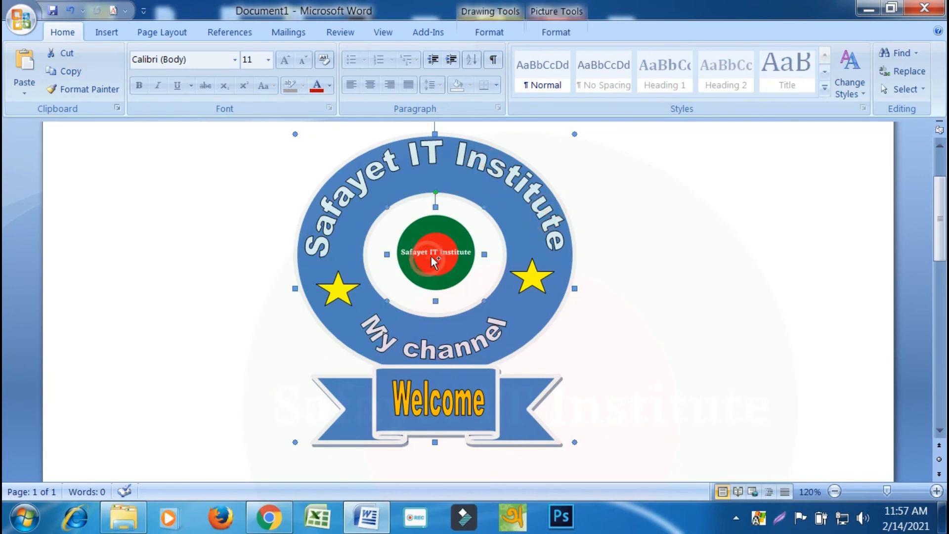
pyautogui.keyDown('ctrl'); pyautogui.click(453, 309); pyautogui.keyUp('ctrl')
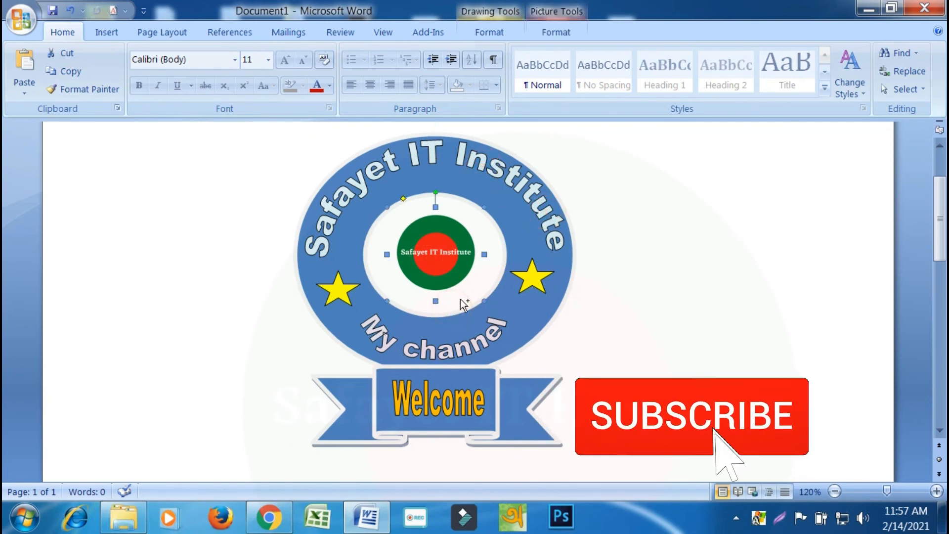
pyautogui.keyDown('ctrl'); pyautogui.click(460, 298); pyautogui.keyUp('ctrl')
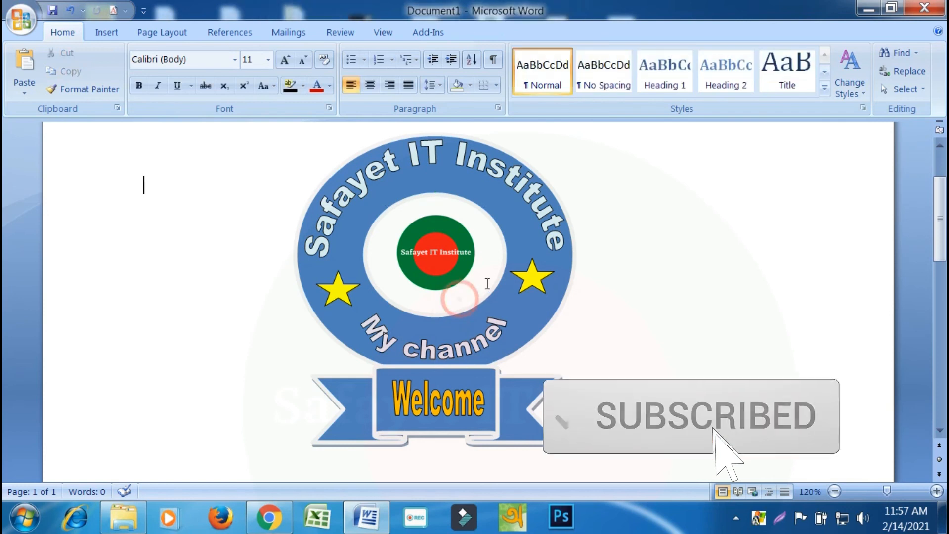
# Select the grouped logo together with the center picture and ungroup the logo into its separate parts
pyautogui.click(454, 314)
pyautogui.click(443, 264)
pyautogui.keyDown('ctrl'); pyautogui.click(531, 279); pyautogui.keyUp('ctrl')
pyautogui.keyDown('ctrl'); pyautogui.click(528, 278); pyautogui.keyUp('ctrl')
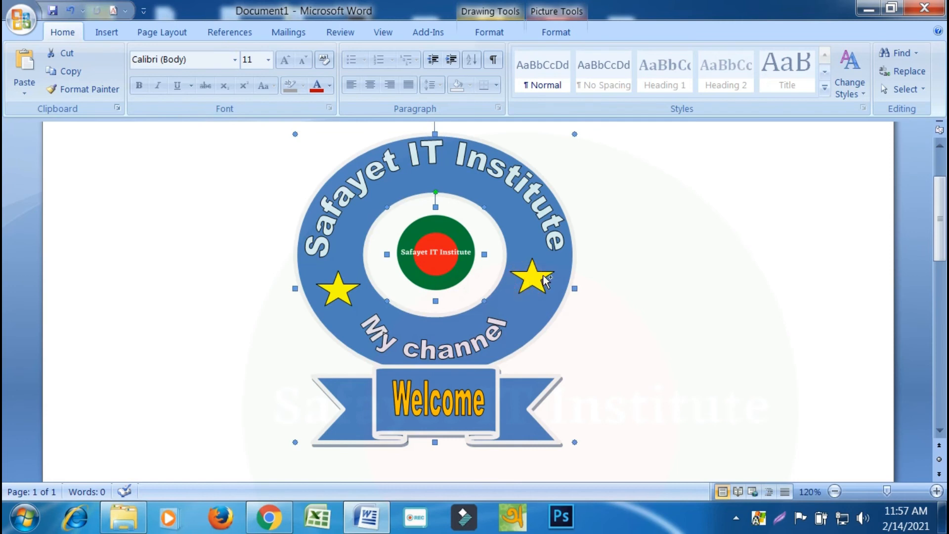
pyautogui.keyDown('ctrl'); pyautogui.click(341, 300); pyautogui.keyUp('ctrl')
pyautogui.keyDown('ctrl'); pyautogui.click(343, 297); pyautogui.keyUp('ctrl')
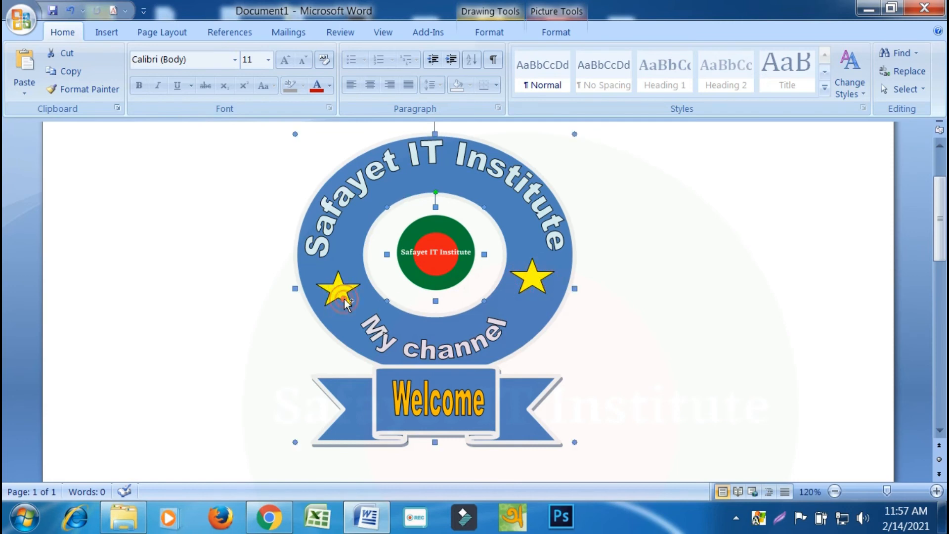
pyautogui.rightClick(543, 229)
pyautogui.moveTo(671, 297)
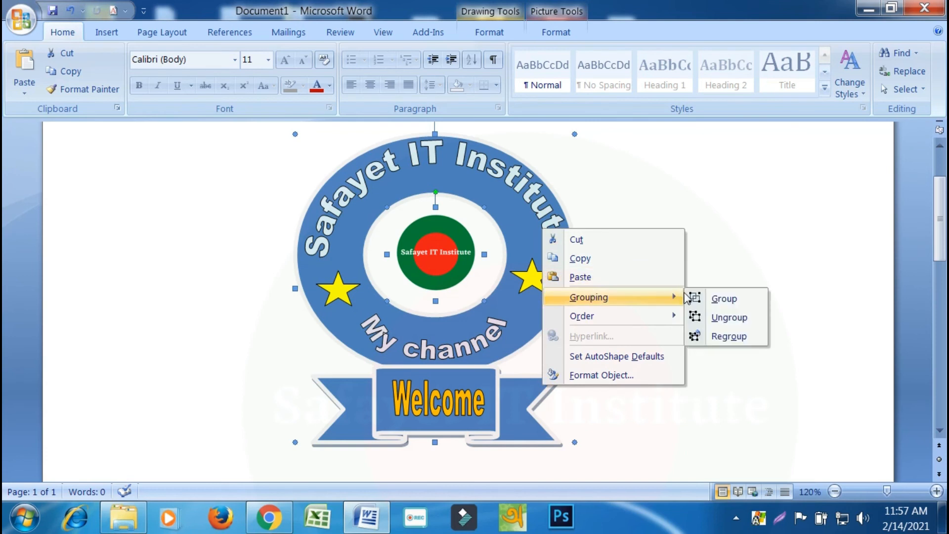
pyautogui.click(746, 247)
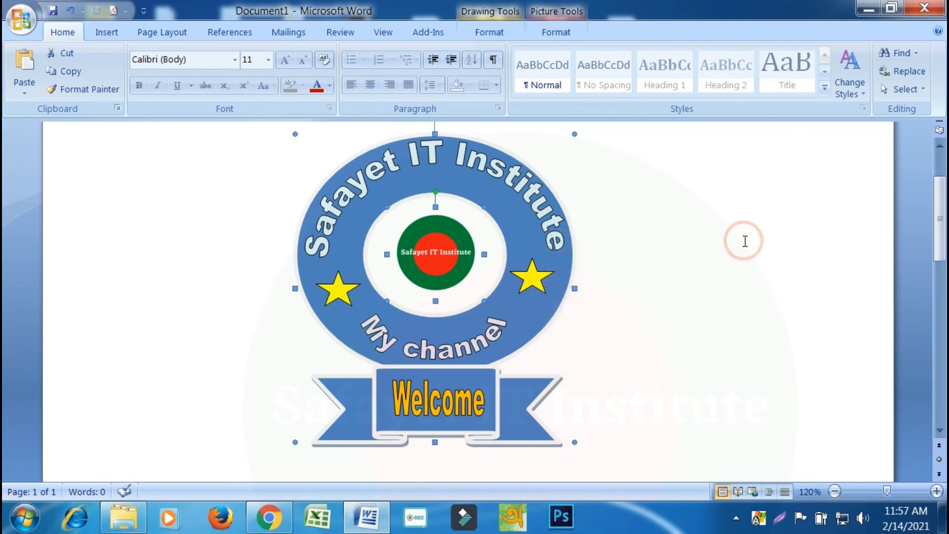
pyautogui.rightClick(564, 275)
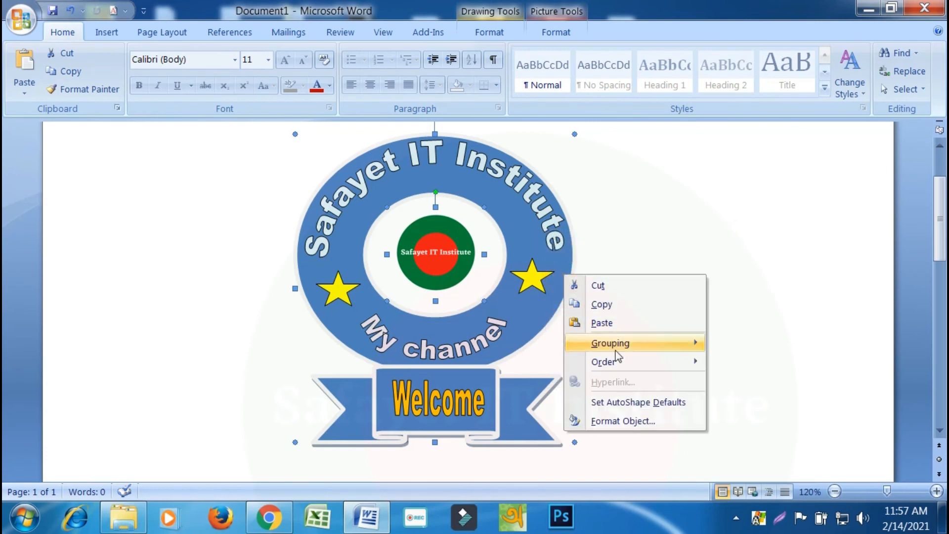
pyautogui.moveTo(630, 349)
pyautogui.click(737, 363)
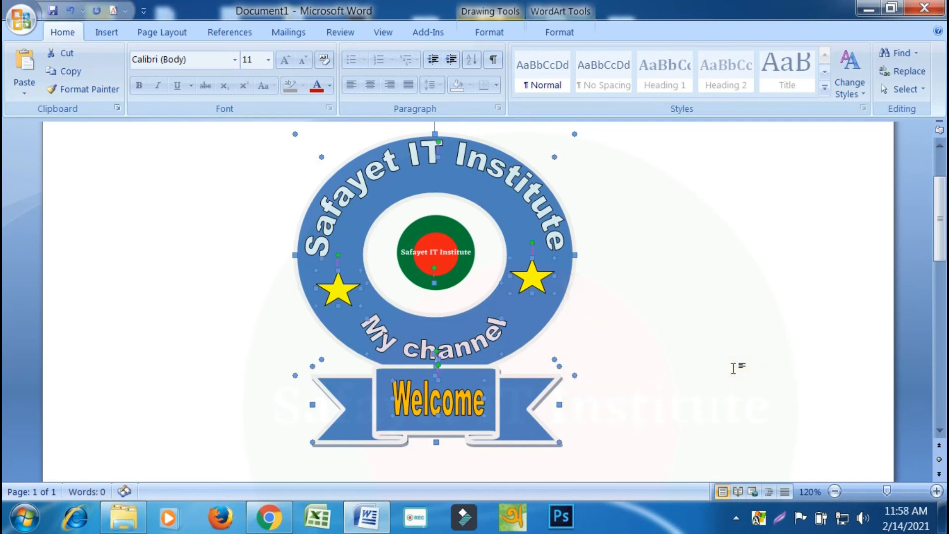
pyautogui.click(673, 280)
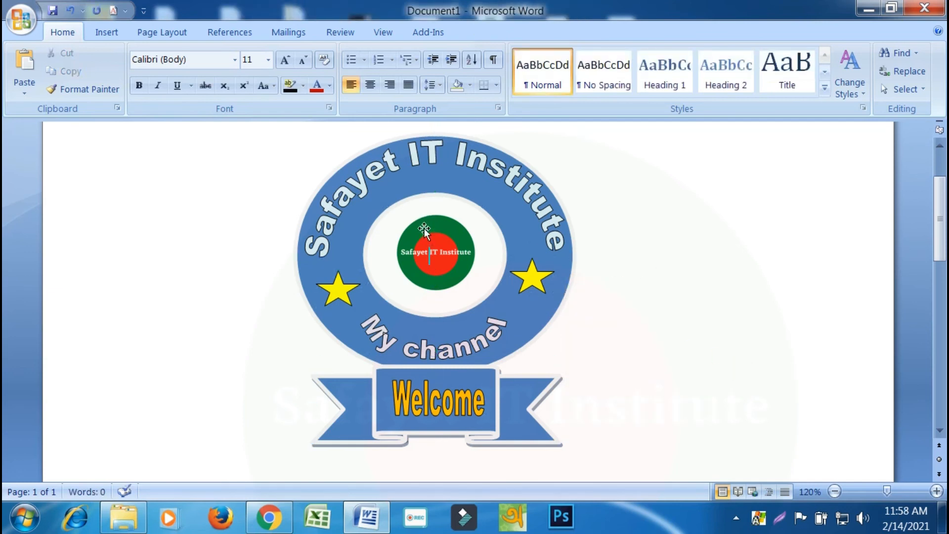
# Select the center picture, donut, both stars, all three WordArt texts and the ribbon banner, and group them into one object
pyautogui.click(426, 246)
pyautogui.keyDown('shift'); pyautogui.click(505, 264); pyautogui.keyUp('shift')
pyautogui.keyDown('shift'); pyautogui.click(538, 279); pyautogui.keyUp('shift')
pyautogui.click(549, 201)
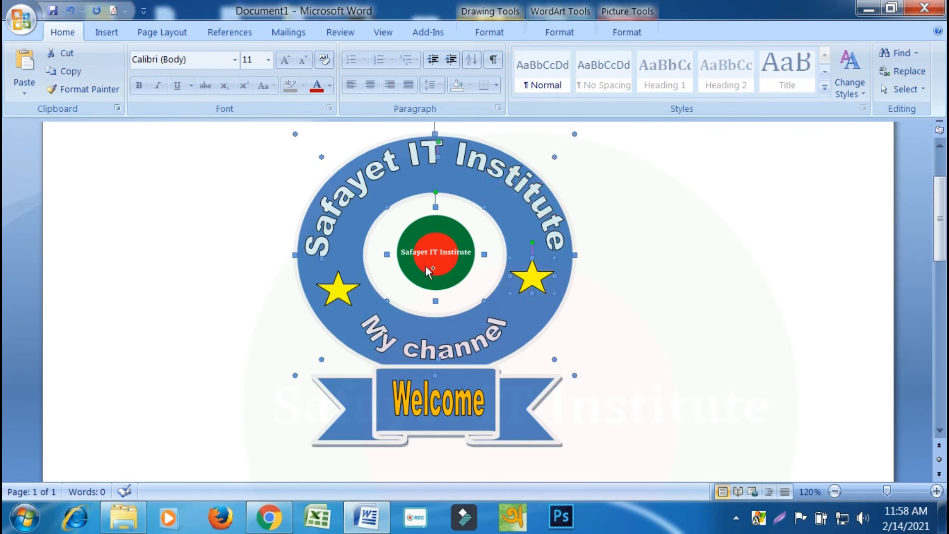
pyautogui.keyDown('shift'); pyautogui.click(339, 292); pyautogui.keyUp('shift')
pyautogui.keyDown('shift'); pyautogui.click(409, 353); pyautogui.keyUp('shift')
pyautogui.keyDown('shift'); pyautogui.click(516, 421); pyautogui.keyUp('shift')
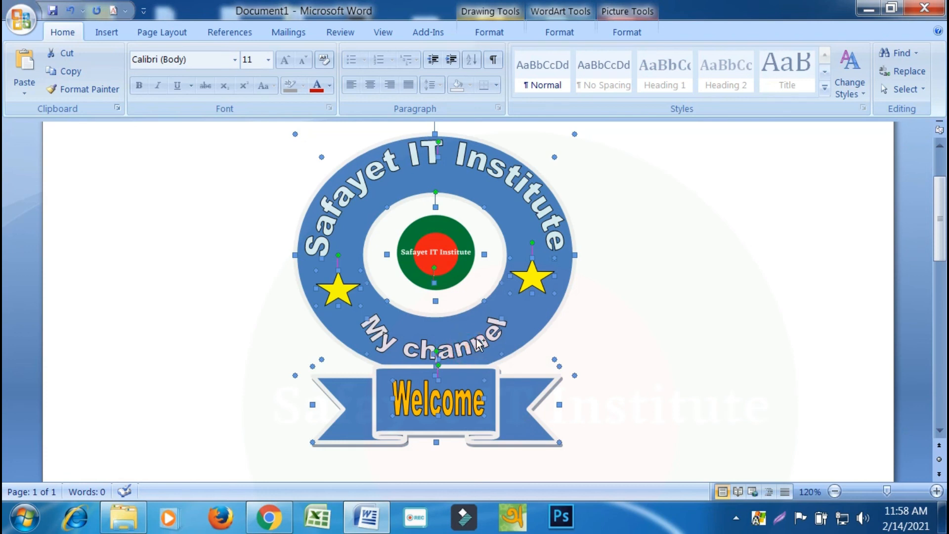
pyautogui.rightClick(515, 229)
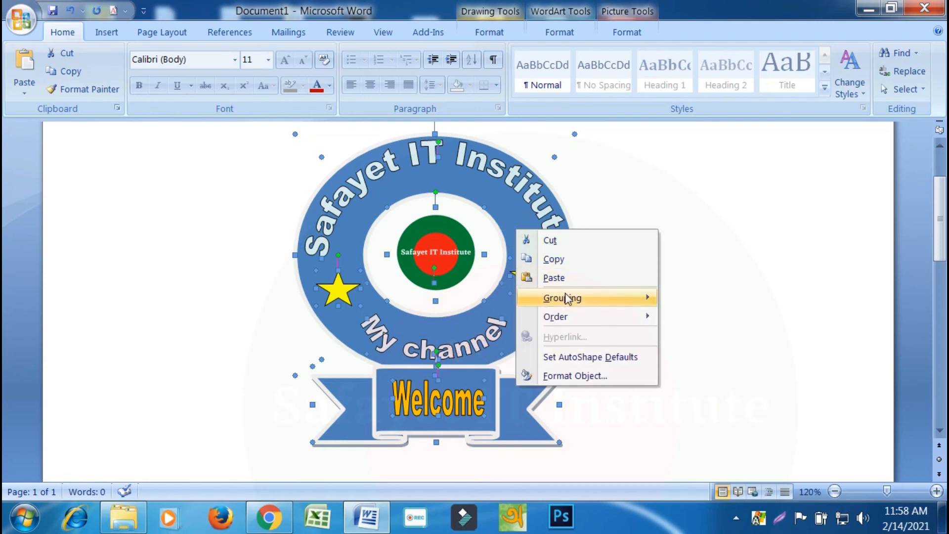
pyautogui.moveTo(567, 299)
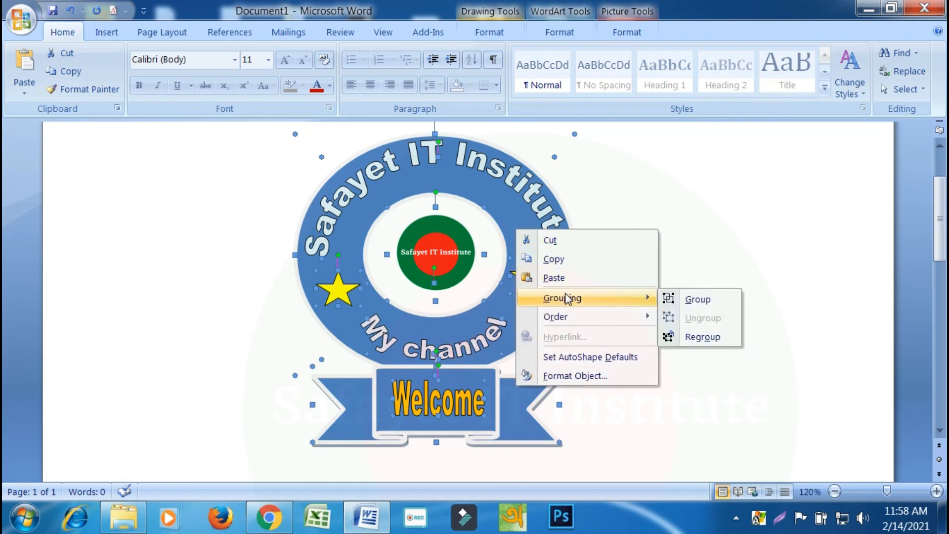
pyautogui.click(698, 299)
pyautogui.click(684, 240)
# Move the grouped logo back and forth across the page and leave it right of the page's middle
pyautogui.doubleClick(448, 240)
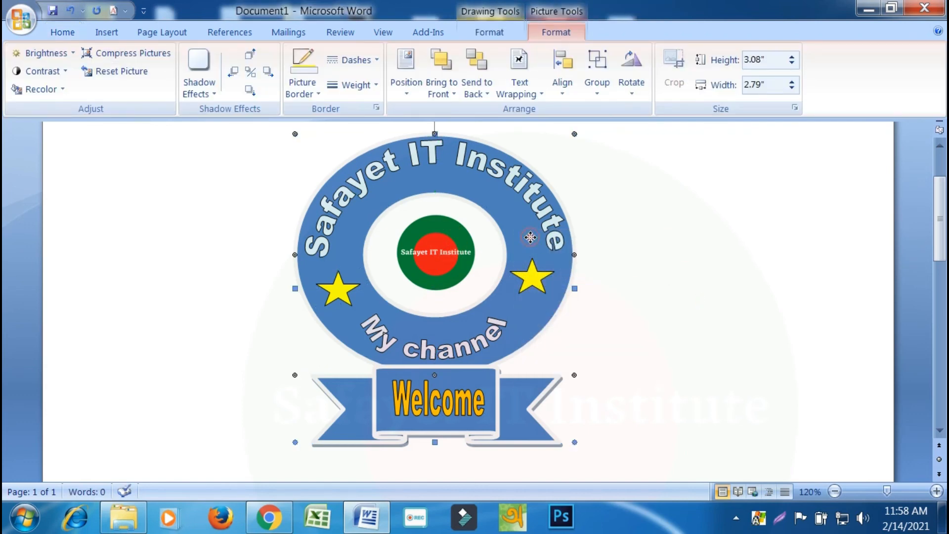
pyautogui.click(530, 237)
pyautogui.doubleClick(317, 246)
pyautogui.moveTo(326, 242)
pyautogui.mouseDown()
pyautogui.moveTo(229, 250)
pyautogui.moveTo(539, 232)
pyautogui.moveTo(271, 232)
pyautogui.mouseUp()
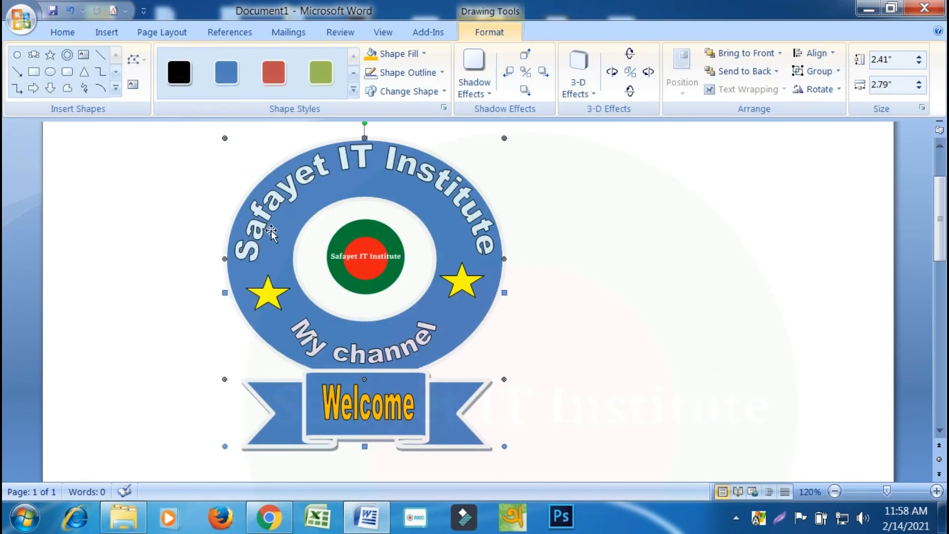
pyautogui.moveTo(435, 208); pyautogui.dragTo(577, 223)
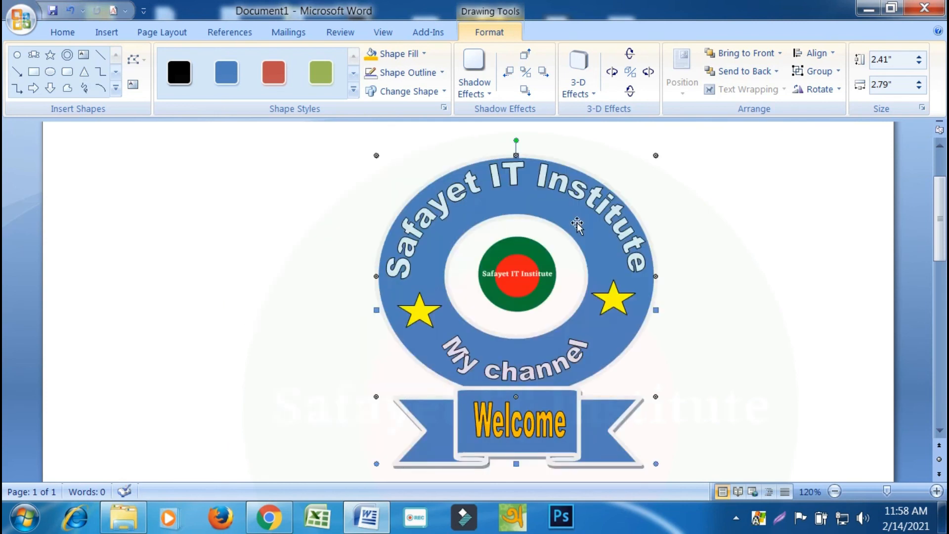
pyautogui.moveTo(577, 223); pyautogui.dragTo(564, 201)
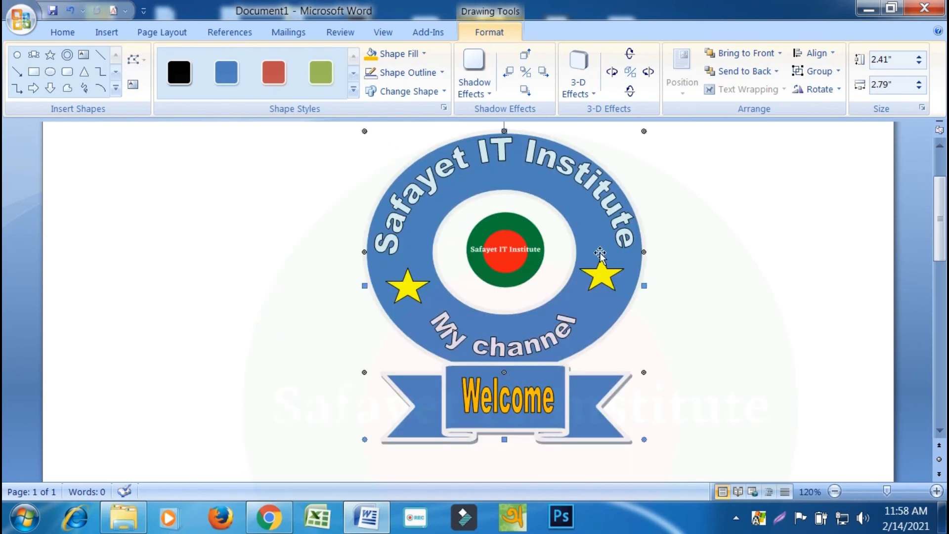
pyautogui.moveTo(578, 237); pyautogui.dragTo(749, 231)
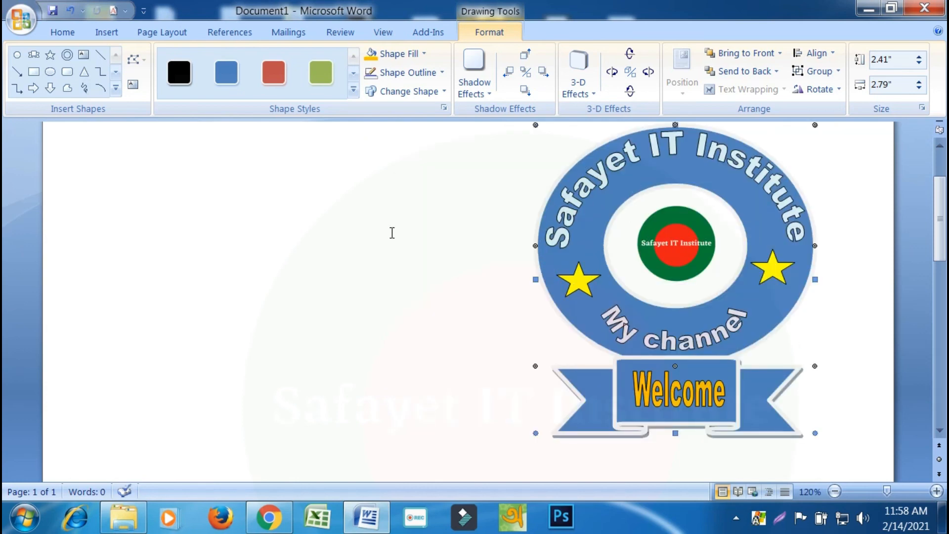
pyautogui.moveTo(619, 202); pyautogui.dragTo(317, 216)
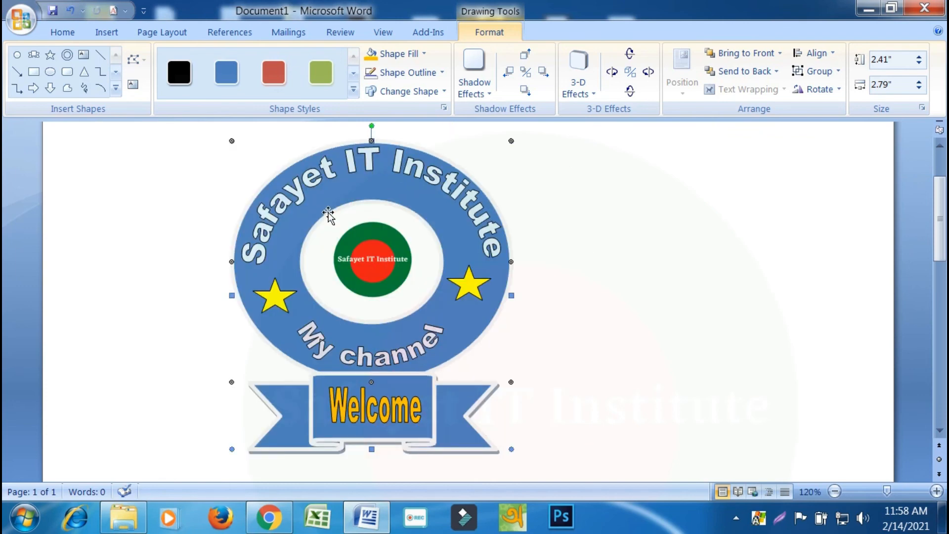
pyautogui.moveTo(440, 205); pyautogui.dragTo(642, 210)
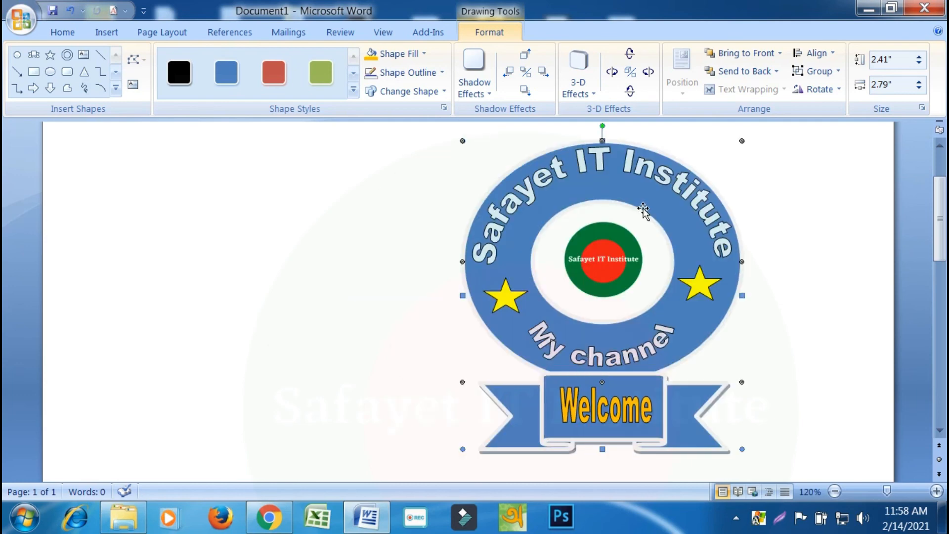
# Move the grouped logo to the left of the page's middle and ungroup it into its separate parts
pyautogui.moveTo(565, 224); pyautogui.dragTo(372, 237)
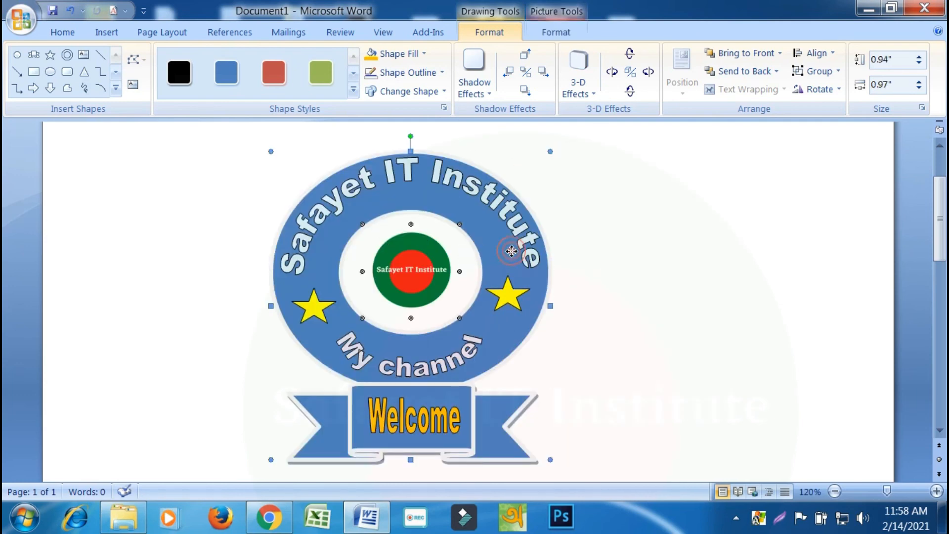
pyautogui.rightClick(511, 251)
pyautogui.moveTo(547, 346)
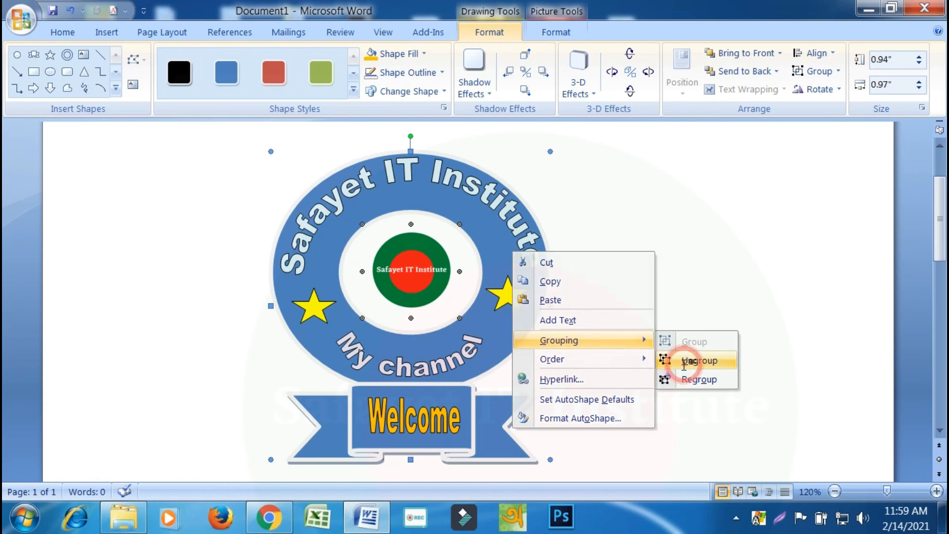
pyautogui.click(686, 366)
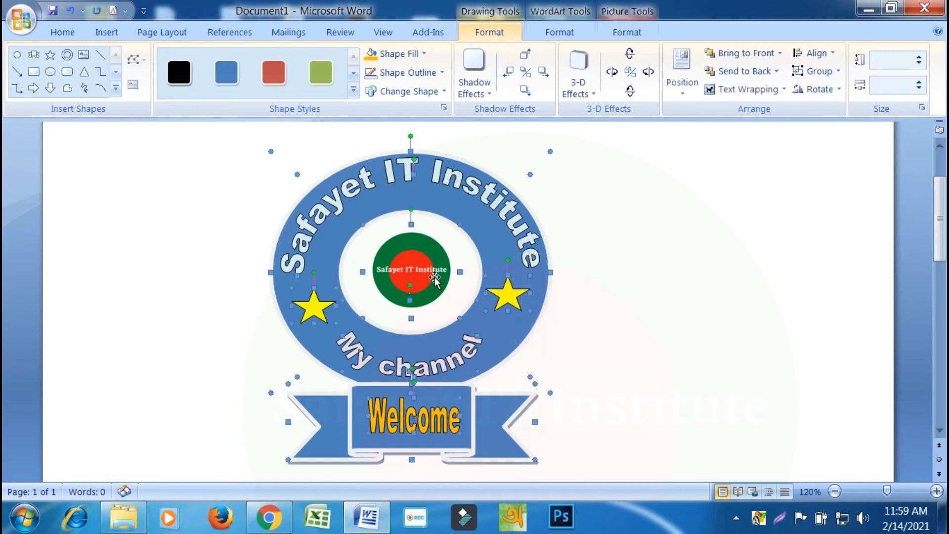
# Group the selected donut, center picture, stars, WordArt texts and ribbon banner back into one object
pyautogui.rightClick(487, 250)
pyautogui.moveTo(561, 322)
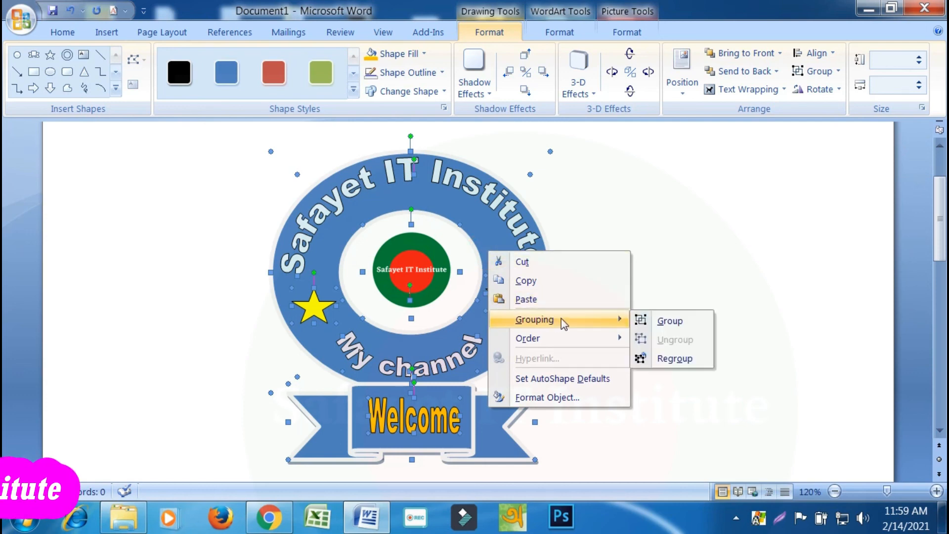
pyautogui.click(682, 322)
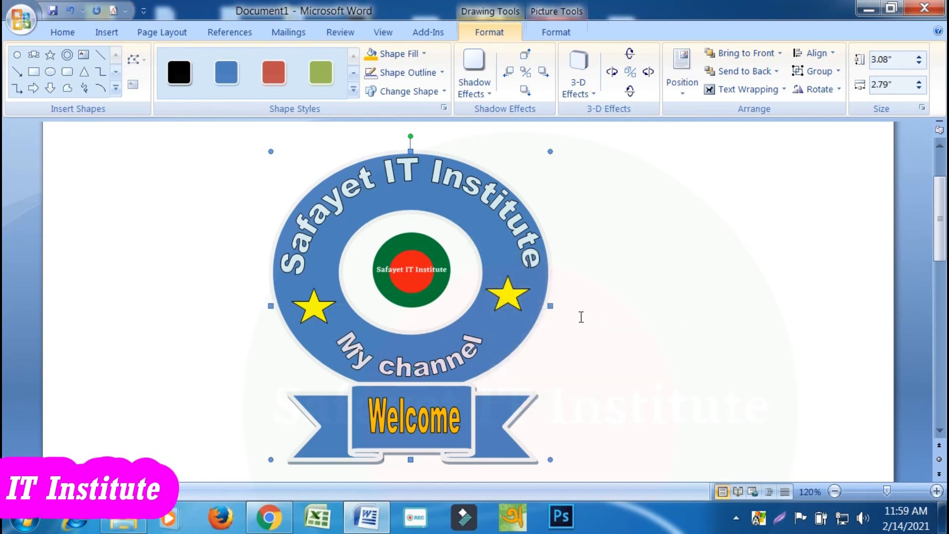
# Move the grouped logo toward the page's left margin and then back to the middle of the page, near the upper edge
pyautogui.click(677, 282)
pyautogui.click(329, 265)
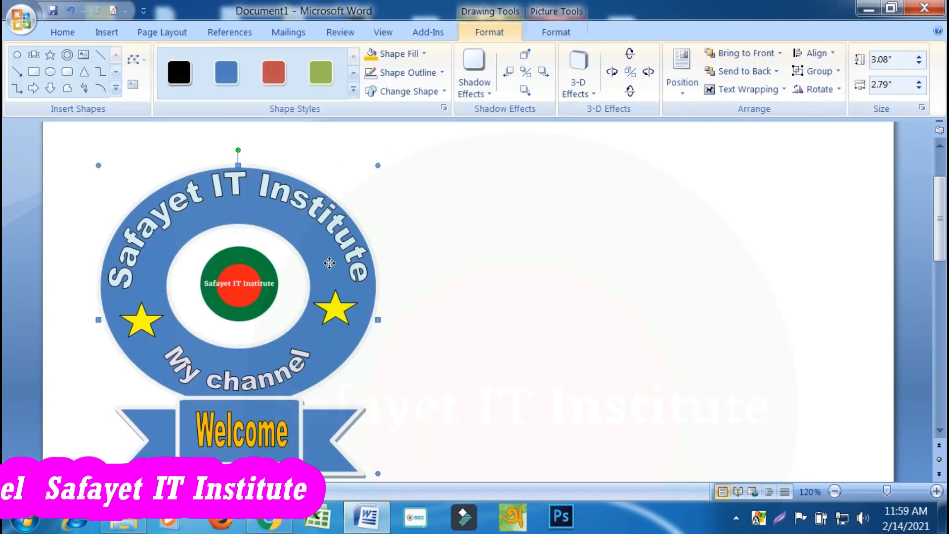
pyautogui.moveTo(329, 264)
pyautogui.mouseDown()
pyautogui.moveTo(559, 218)
pyautogui.moveTo(562, 229)
pyautogui.mouseUp()
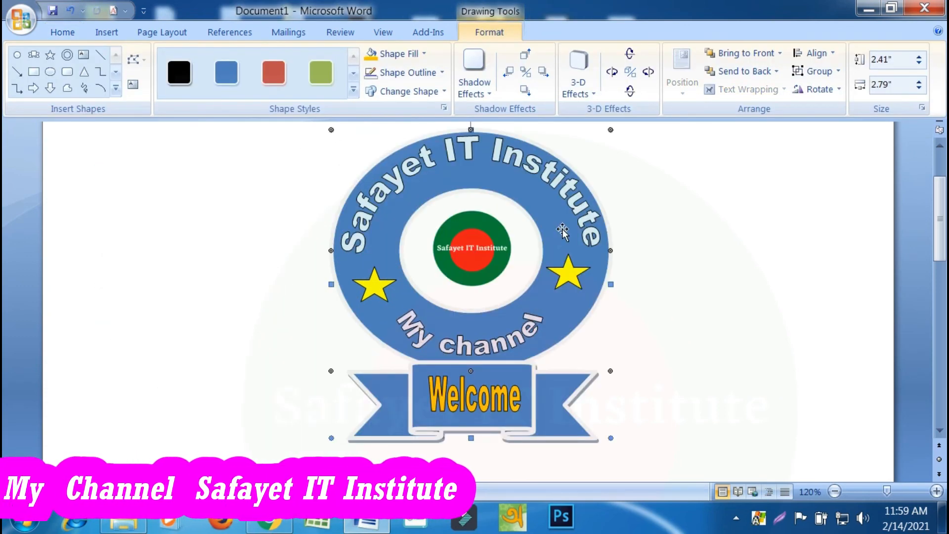